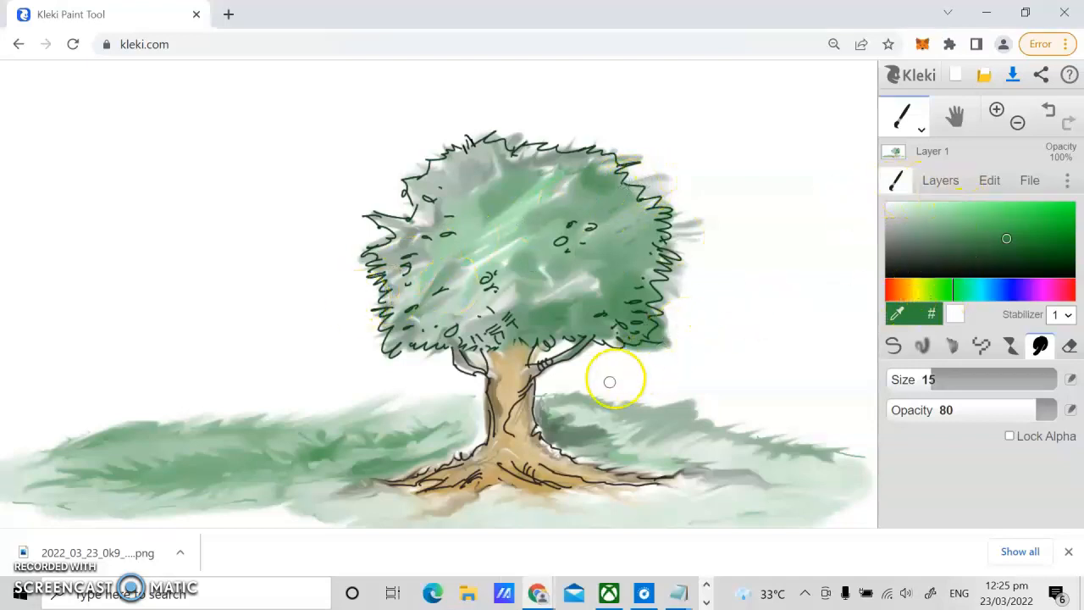
Switch to Adobe Animate to examine the scene with the boy and the tree, and dismiss the driver notification
left_click(707, 587)
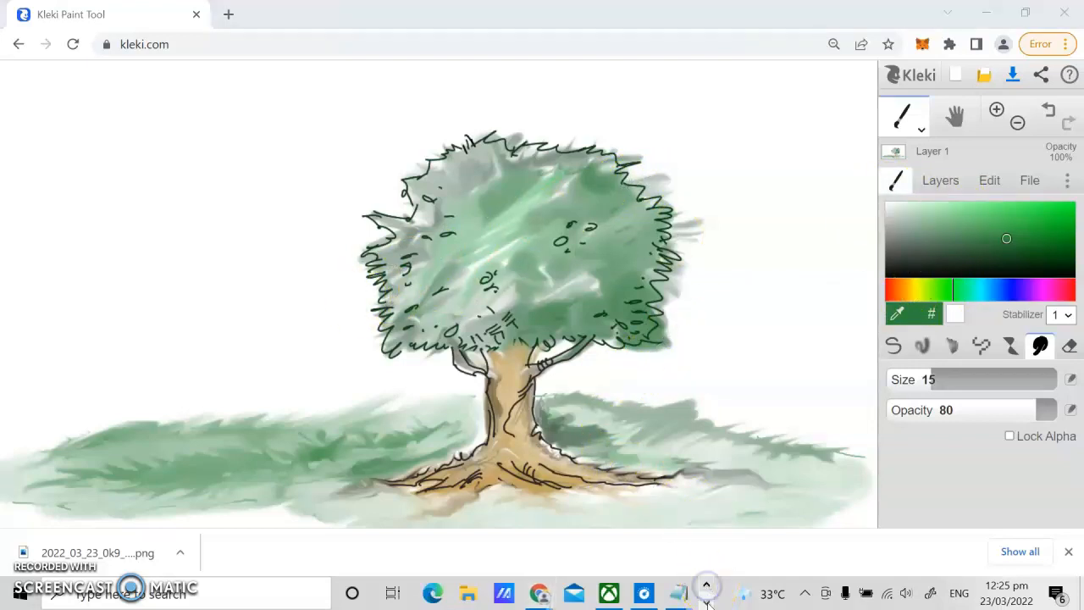
left_click(706, 601)
left_click(490, 594)
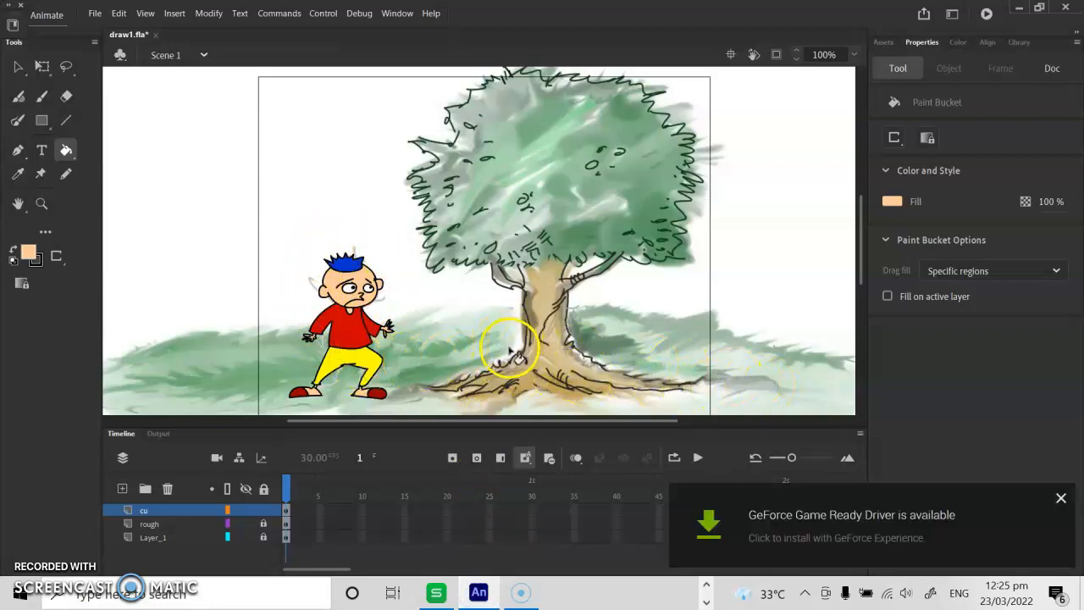
left_click(1061, 498)
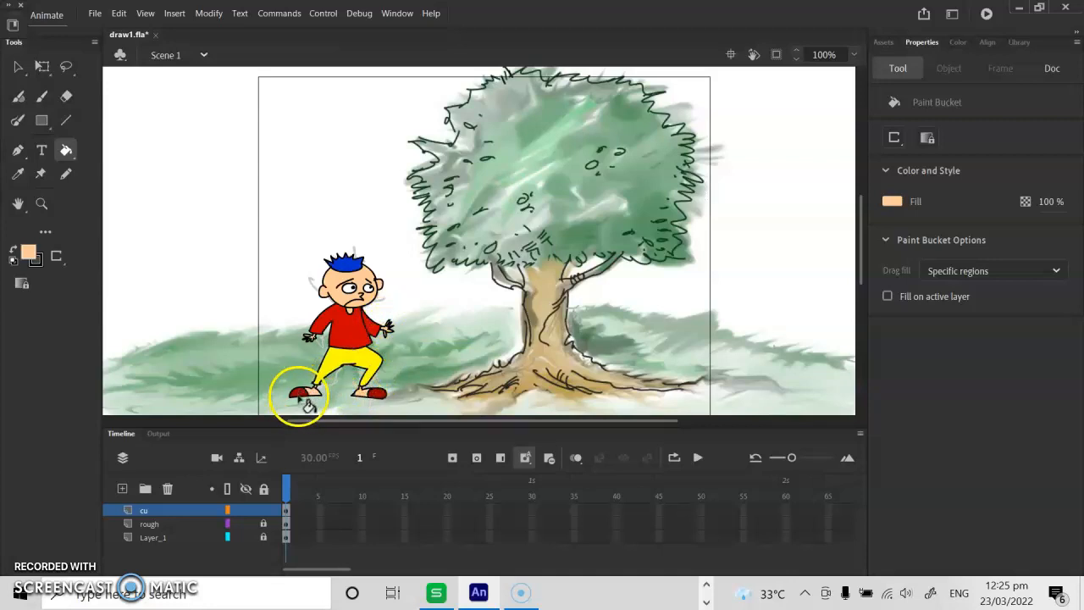
Switch back to the Kleki page in Chrome and reload it to get a blank canvas
left_click(705, 584)
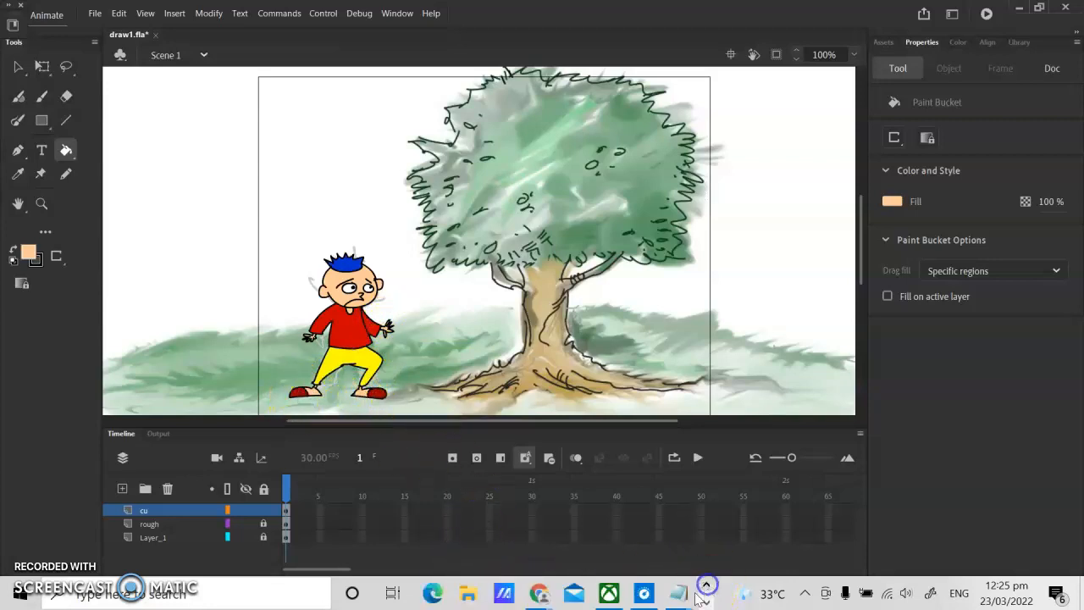
mouse_move(547, 592)
left_click(501, 523)
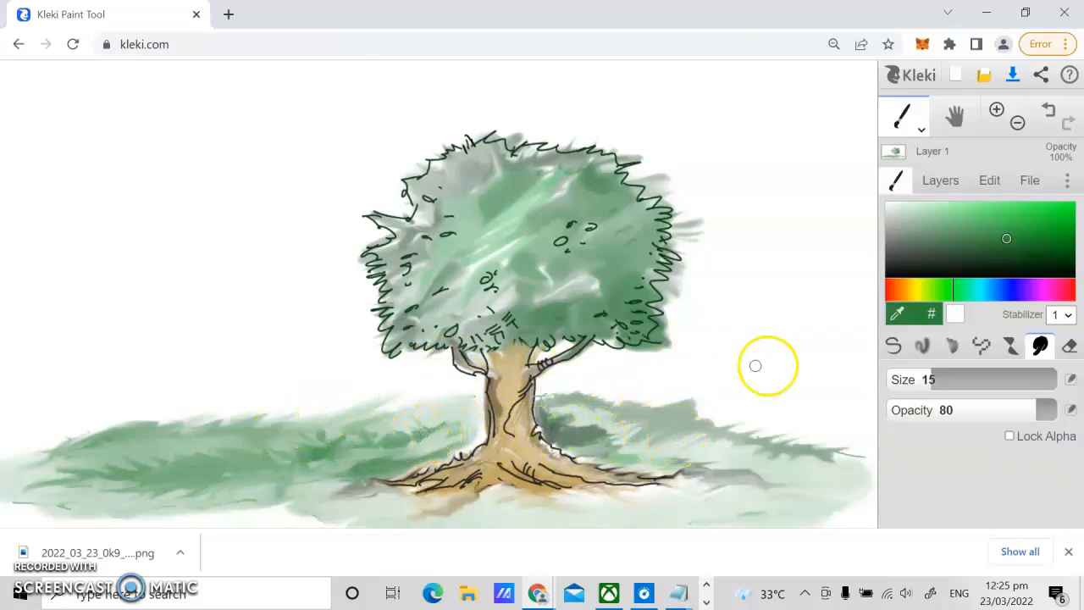
left_click(73, 44)
left_click(622, 138)
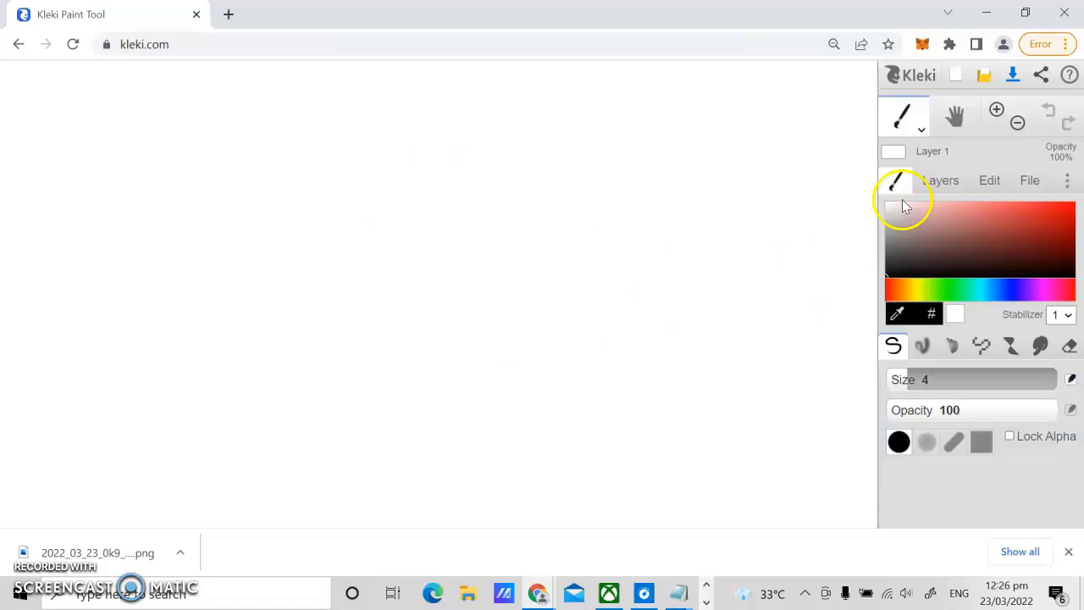
Set the pen size to 2.6 with a pale yellow colour and rough out the tree's oval crown and trunk
left_click_drag(903, 380, 900, 379)
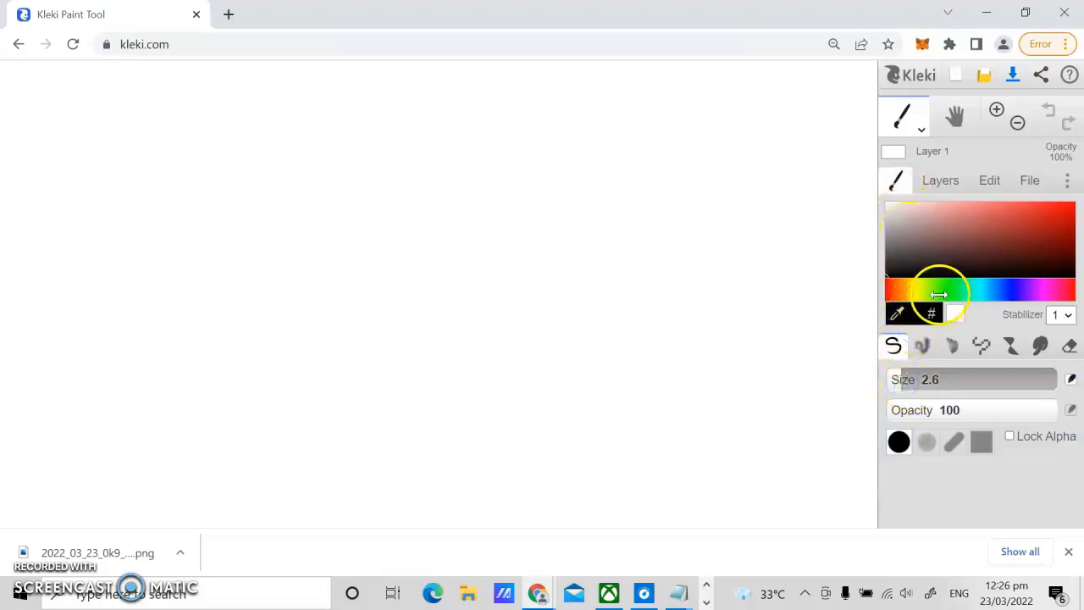
left_click(913, 291)
left_click(901, 211)
mouse_move(424, 151)
left_mouse_down()
mouse_move(588, 266)
mouse_move(474, 134)
left_mouse_up()
left_click(417, 346)
left_click_drag(417, 346, 408, 433)
mouse_move(461, 303)
left_mouse_down()
mouse_move(465, 443)
mouse_move(246, 455)
left_mouse_up()
left_click_drag(378, 293, 351, 302)
Sketch foliage marks, roots and a ground line for the rough tree, and discard the drawing by reloading the page
left_click_drag(491, 300, 500, 305)
left_click(524, 300)
left_click(541, 295)
left_click(573, 289)
left_click_drag(315, 198, 317, 201)
mouse_move(457, 428)
left_mouse_down()
mouse_move(544, 456)
mouse_move(608, 459)
left_mouse_up()
mouse_move(348, 450)
left_mouse_down()
mouse_move(225, 451)
mouse_move(233, 456)
left_mouse_up()
left_click_drag(445, 427, 518, 454)
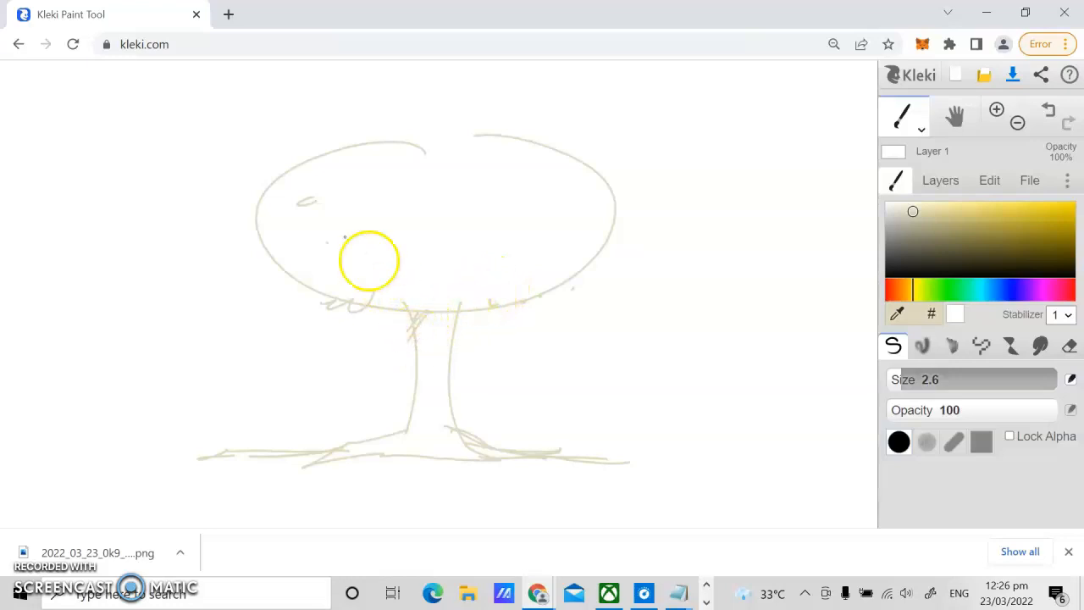
left_click(73, 44)
left_click(625, 141)
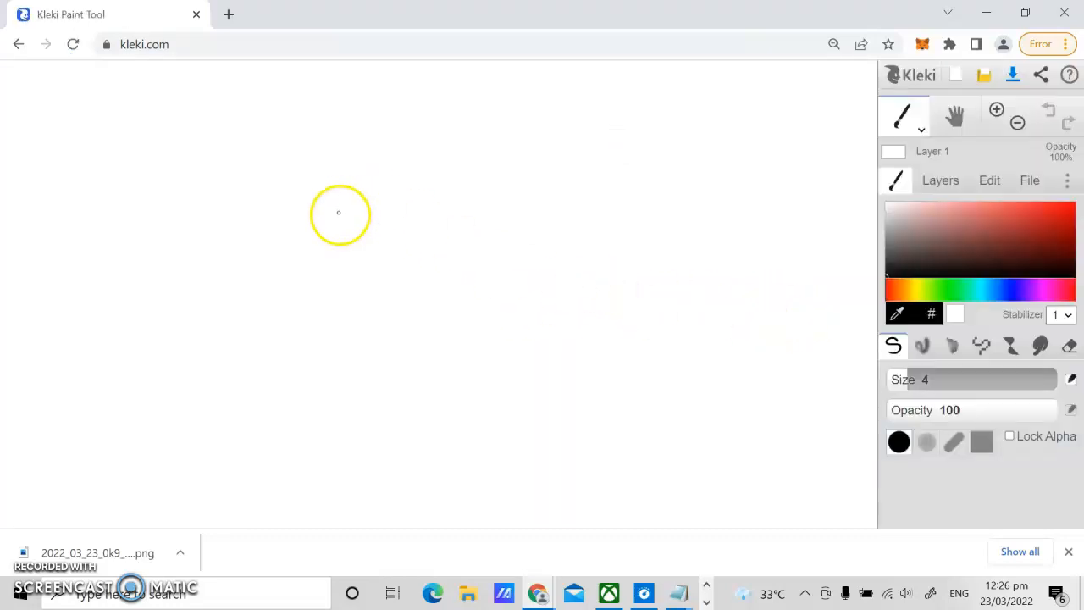
Sketch a second rough tree with an oval crown, trunk and ground line, and discard it by reloading the page
mouse_move(464, 168)
left_mouse_down()
mouse_move(327, 172)
mouse_move(570, 290)
mouse_move(482, 155)
left_mouse_up()
mouse_move(405, 301)
left_mouse_down()
mouse_move(424, 406)
mouse_move(410, 419)
left_mouse_up()
left_click_drag(460, 302, 462, 437)
mouse_move(304, 443)
left_mouse_down()
mouse_move(558, 439)
mouse_move(313, 437)
mouse_move(312, 449)
mouse_move(637, 452)
left_mouse_up()
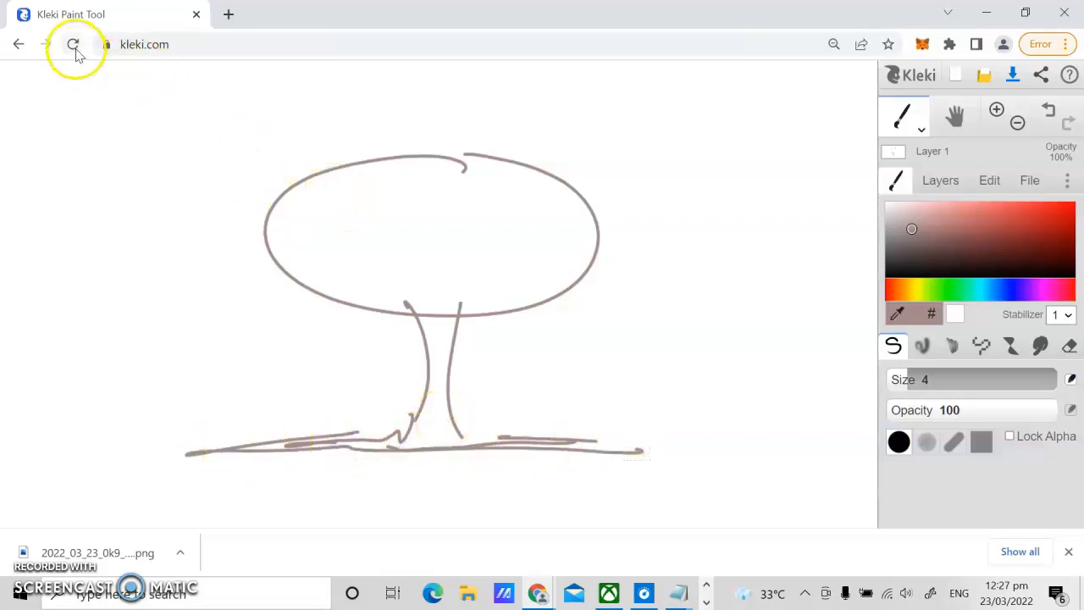
left_click(73, 44)
left_click(621, 138)
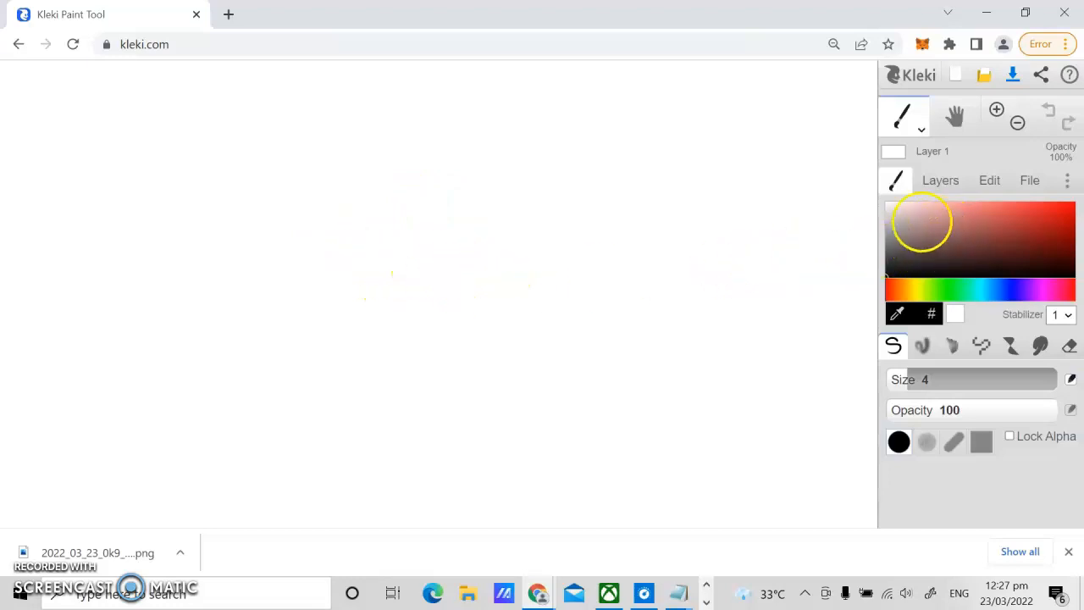
Paint the first light green foliage patch near the canvas centre with the blending brush at size 87
left_click(913, 218)
mouse_move(913, 218)
left_mouse_down()
mouse_move(935, 220)
mouse_move(922, 228)
left_mouse_up()
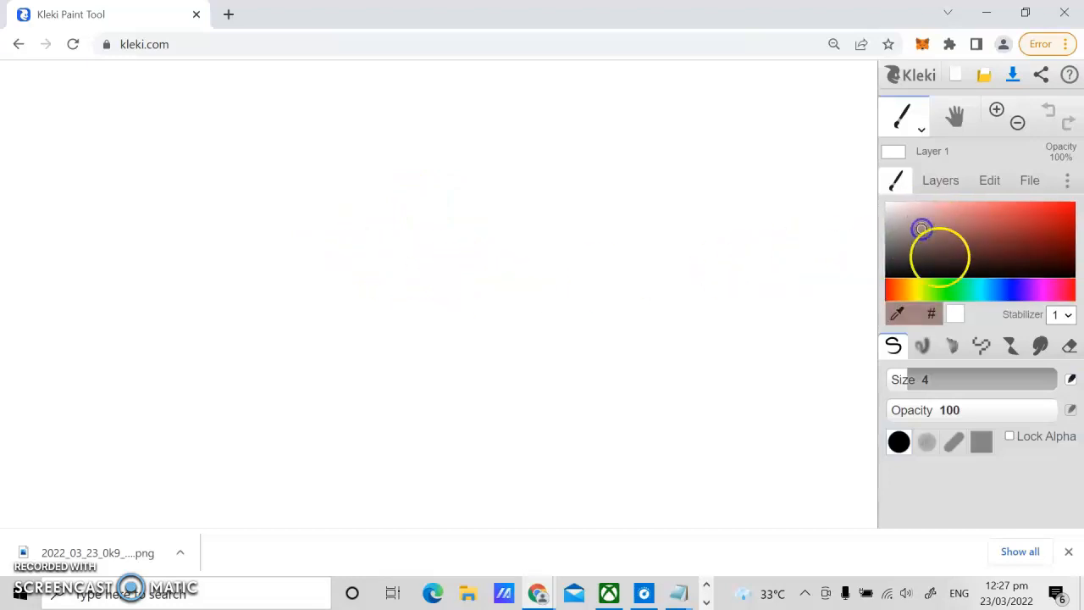
left_click(924, 347)
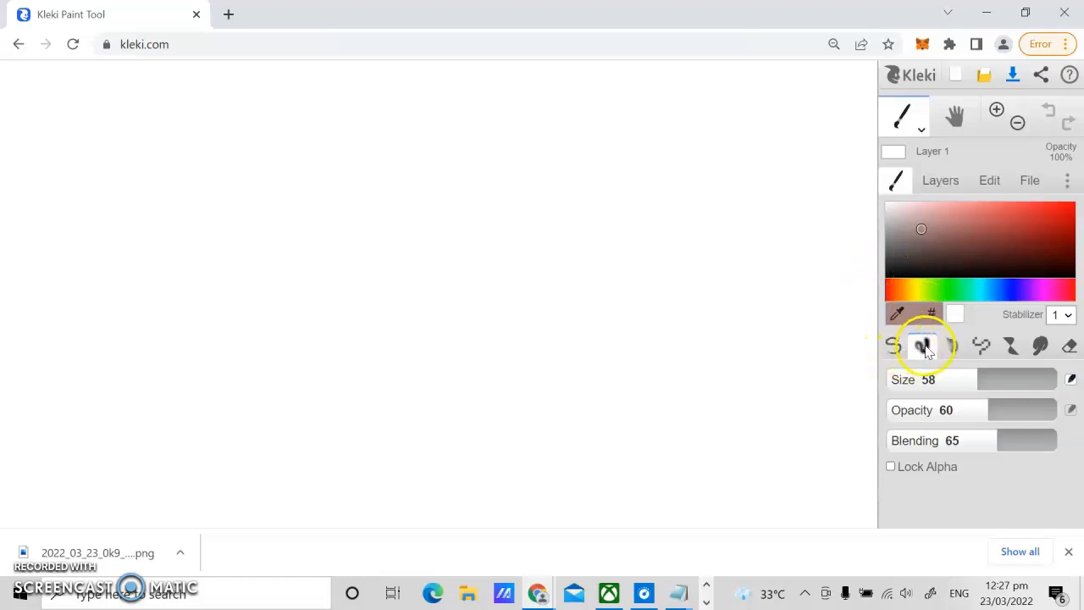
left_click(947, 290)
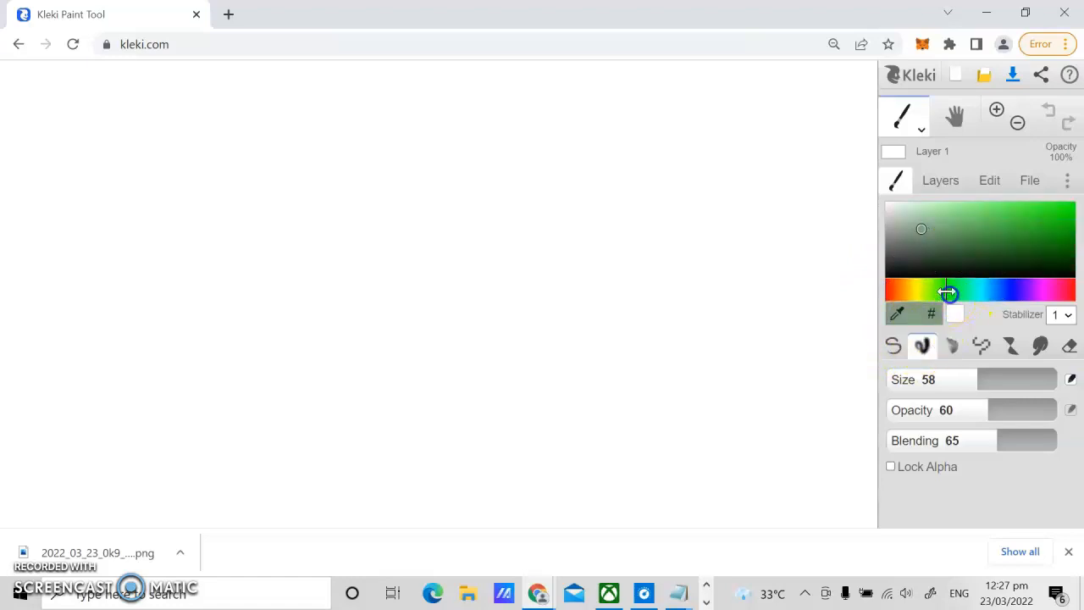
left_click_drag(983, 242, 997, 216)
left_click_drag(935, 288, 961, 289)
left_click(939, 290)
left_click_drag(972, 219, 1004, 214)
left_click_drag(984, 378, 997, 378)
mouse_move(399, 209)
left_mouse_down()
mouse_move(362, 266)
mouse_move(375, 270)
mouse_move(418, 234)
mouse_move(368, 305)
mouse_move(432, 263)
left_mouse_up()
Paint dark green foliage around the light patch to widen the tree crown
left_click(978, 247)
left_click_drag(505, 264, 465, 303)
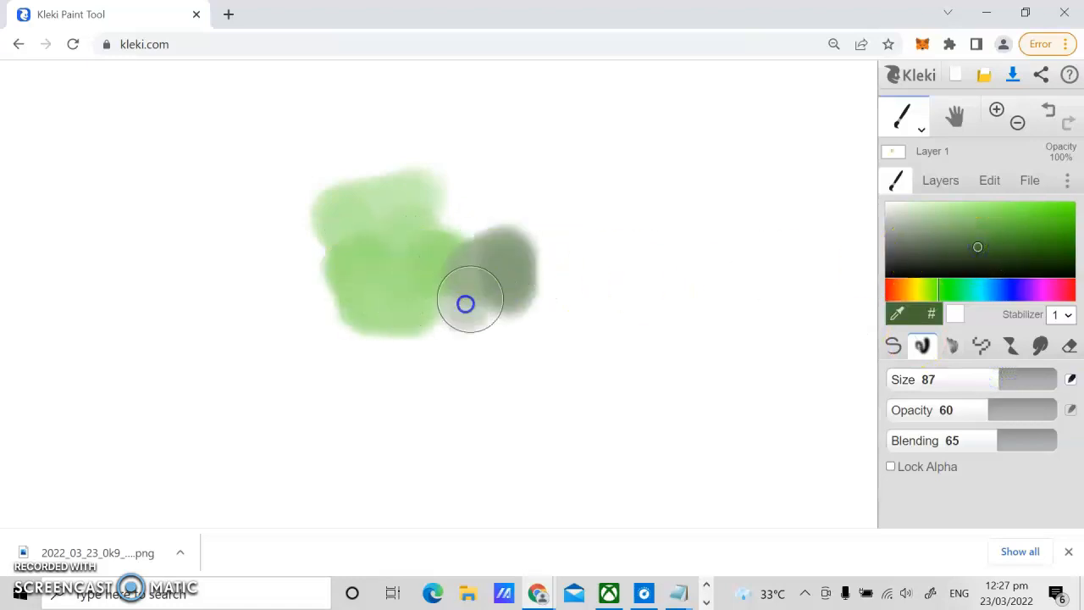
left_click_drag(449, 230, 469, 228)
left_click_drag(512, 261, 538, 283)
left_click(460, 313)
left_click(385, 307)
mouse_move(386, 307)
left_mouse_down()
mouse_move(328, 278)
mouse_move(317, 247)
mouse_move(406, 184)
mouse_move(496, 200)
mouse_move(469, 317)
mouse_move(454, 303)
mouse_move(414, 330)
mouse_move(478, 341)
mouse_move(568, 324)
mouse_move(564, 257)
mouse_move(450, 186)
mouse_move(527, 282)
mouse_move(530, 312)
left_mouse_up()
Paint light green highlights over the middle and edges of the crown, lowering the brush opacity to 48
left_click(900, 247)
left_click(939, 206)
mouse_move(498, 254)
left_mouse_down()
mouse_move(462, 240)
mouse_move(451, 271)
mouse_move(425, 292)
left_mouse_up()
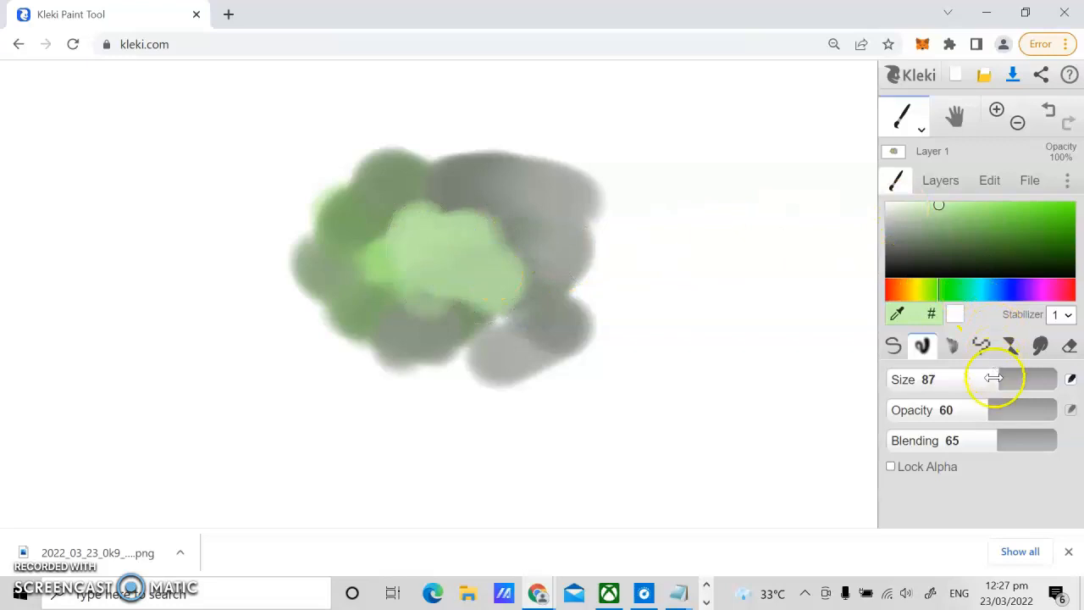
left_click_drag(993, 417, 967, 412)
mouse_move(542, 272)
left_mouse_down()
mouse_move(522, 223)
mouse_move(465, 174)
mouse_move(428, 306)
mouse_move(363, 343)
mouse_move(322, 323)
mouse_move(454, 359)
mouse_move(394, 161)
mouse_move(421, 173)
mouse_move(338, 220)
mouse_move(300, 216)
mouse_move(332, 260)
mouse_move(484, 224)
mouse_move(588, 290)
left_mouse_up()
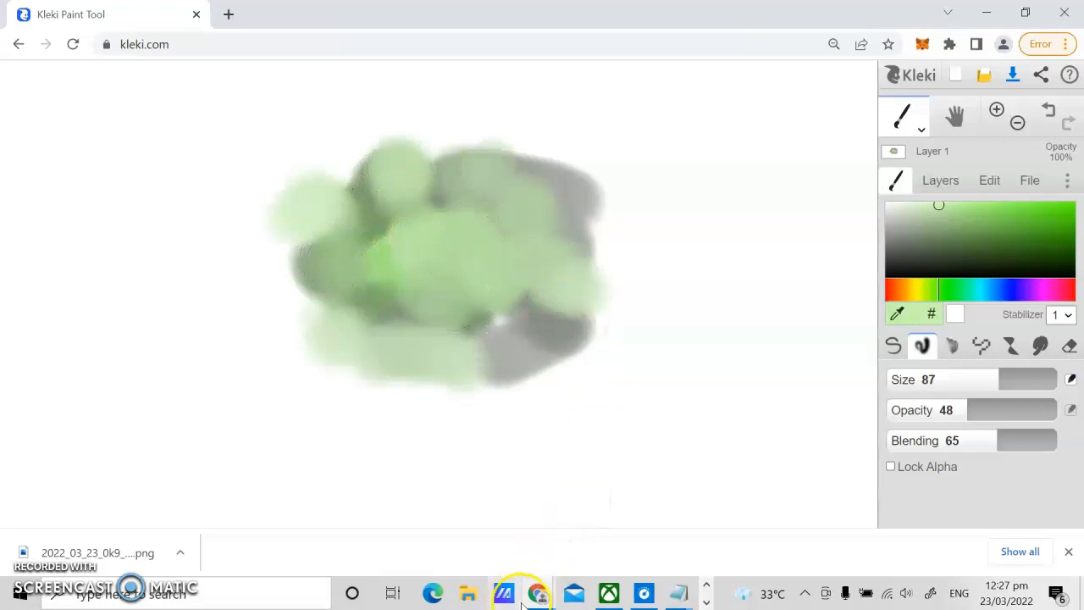
Switch to Adobe Animate to check the reference tree scene, and return to the Kleki drawing in Chrome
left_click(703, 583)
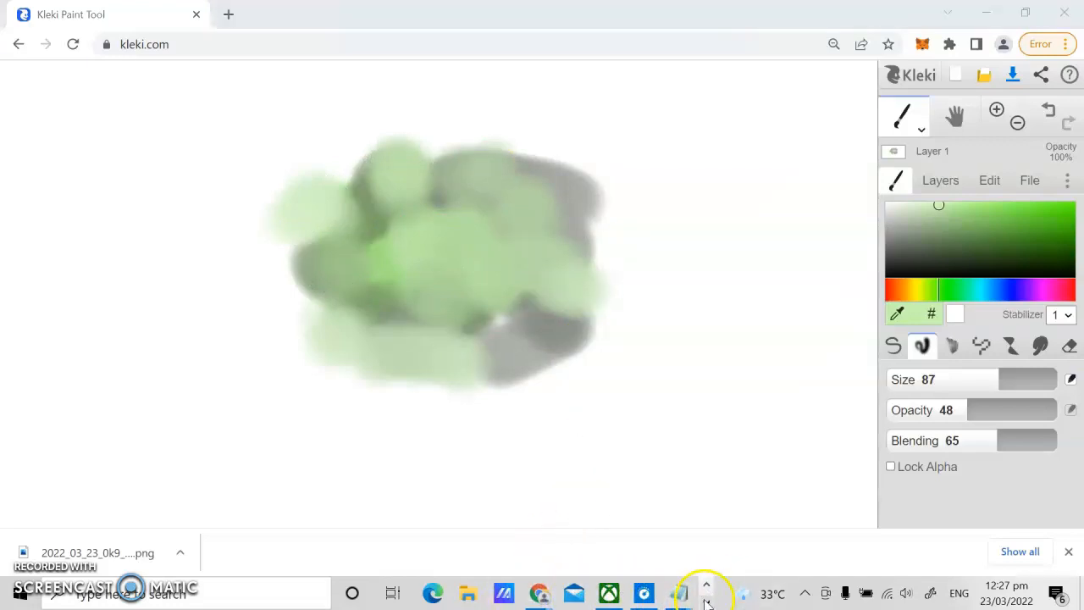
left_click(706, 602)
left_click(481, 593)
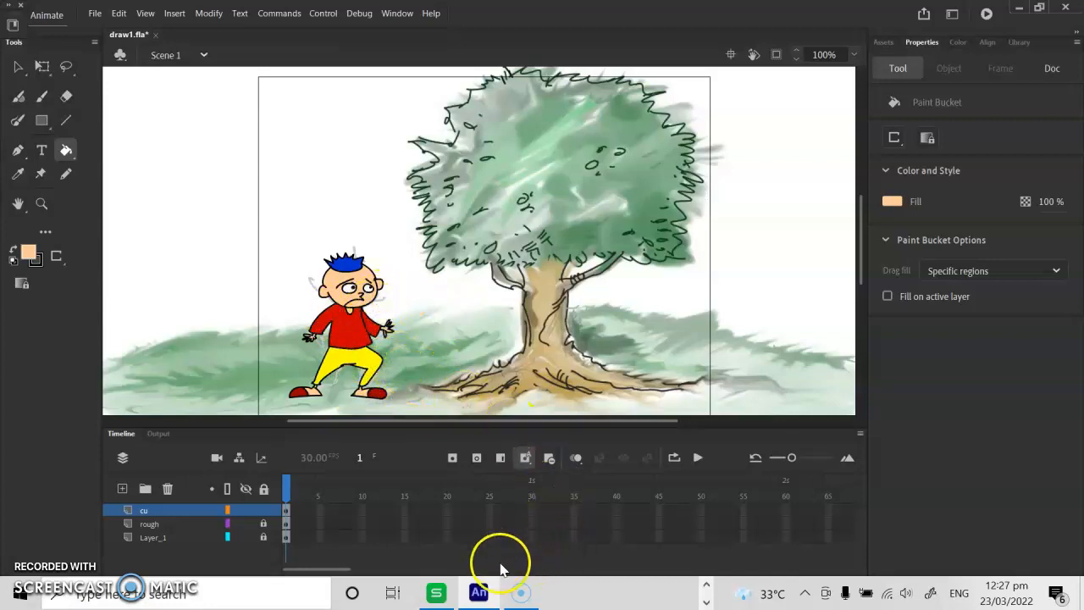
left_click(707, 601)
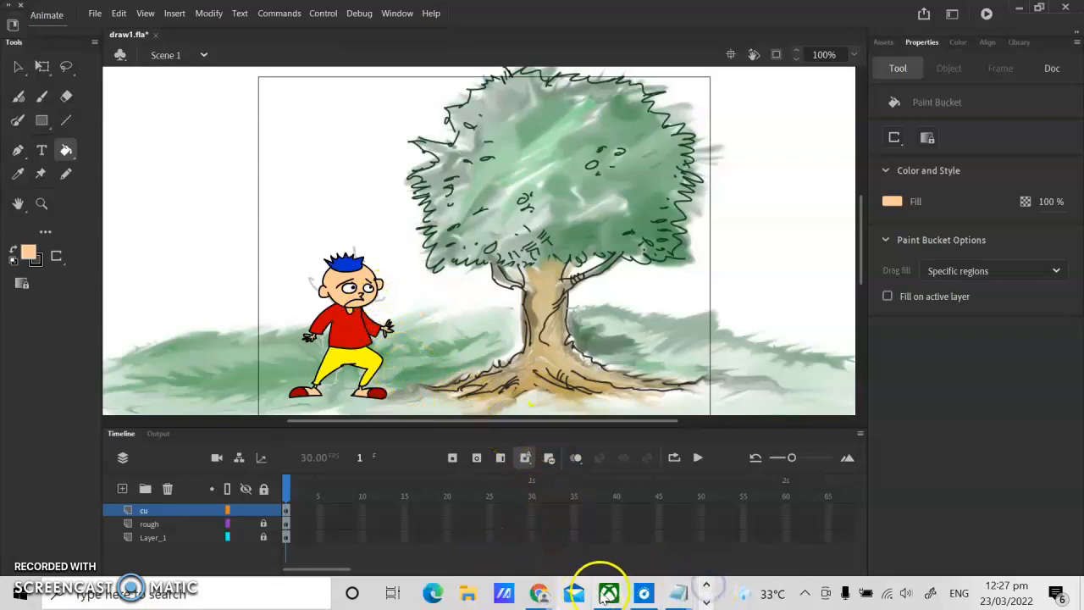
mouse_move(546, 593)
left_click(451, 509)
Set the brush blending to 55 and paint soft pale green over the crown's edges and the gap in its lower part
mouse_move(445, 314)
left_mouse_down()
mouse_move(311, 317)
mouse_move(293, 277)
left_mouse_up()
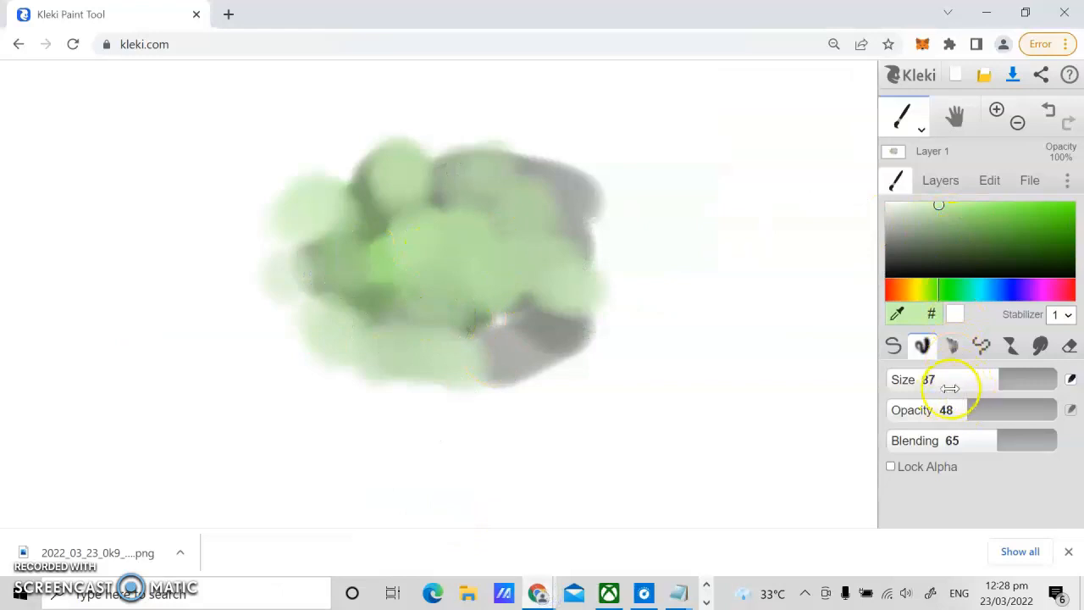
mouse_move(980, 443)
left_mouse_down()
mouse_move(1003, 439)
mouse_move(988, 444)
left_mouse_up()
mouse_move(617, 299)
left_mouse_down()
mouse_move(600, 255)
mouse_move(543, 184)
mouse_move(541, 161)
mouse_move(341, 177)
mouse_move(316, 178)
left_mouse_up()
left_click(918, 241)
left_click(926, 215)
mouse_move(368, 345)
left_mouse_down()
mouse_move(424, 360)
mouse_move(540, 363)
mouse_move(572, 310)
mouse_move(565, 270)
mouse_move(599, 201)
left_mouse_up()
left_click(556, 172)
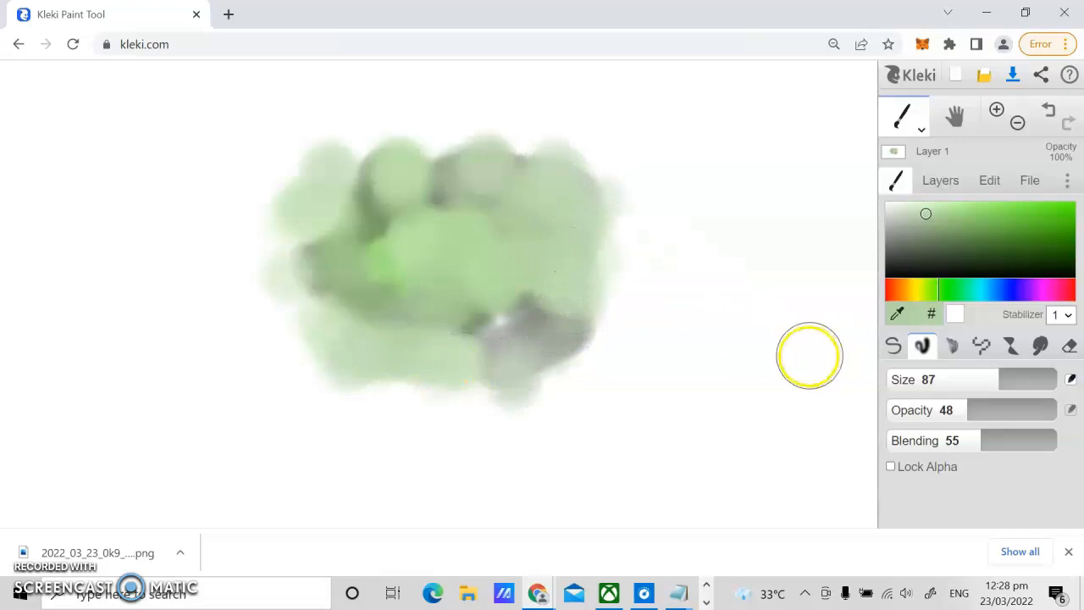
left_click(491, 311)
Dab dark green shadow spots across the middle and upper part of the crown
left_click(931, 252)
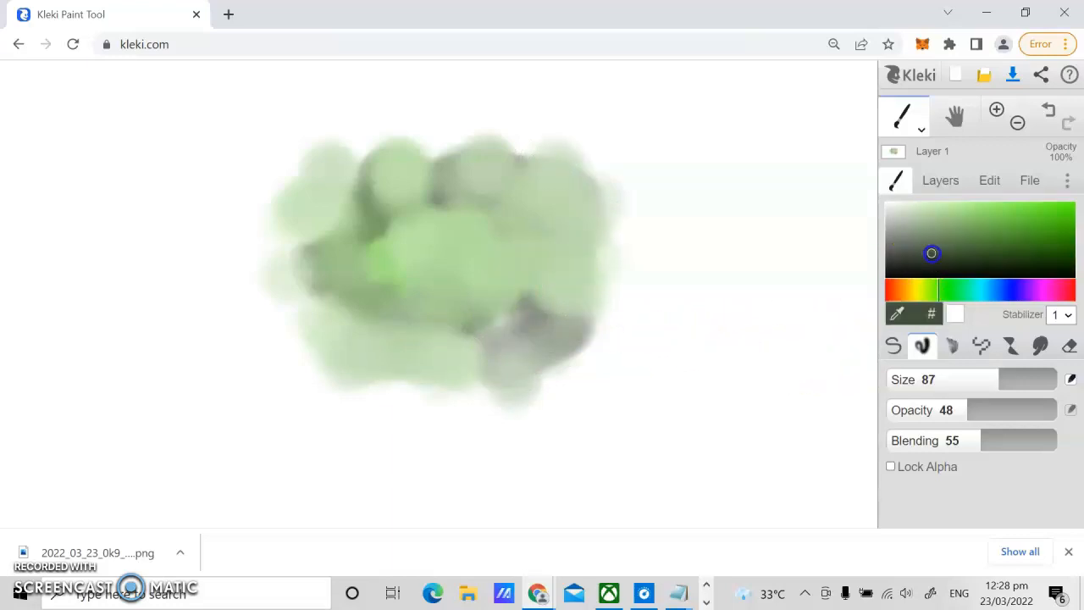
left_click(536, 238)
left_click_drag(422, 249, 404, 278)
left_click_drag(452, 317, 467, 256)
left_click(466, 199)
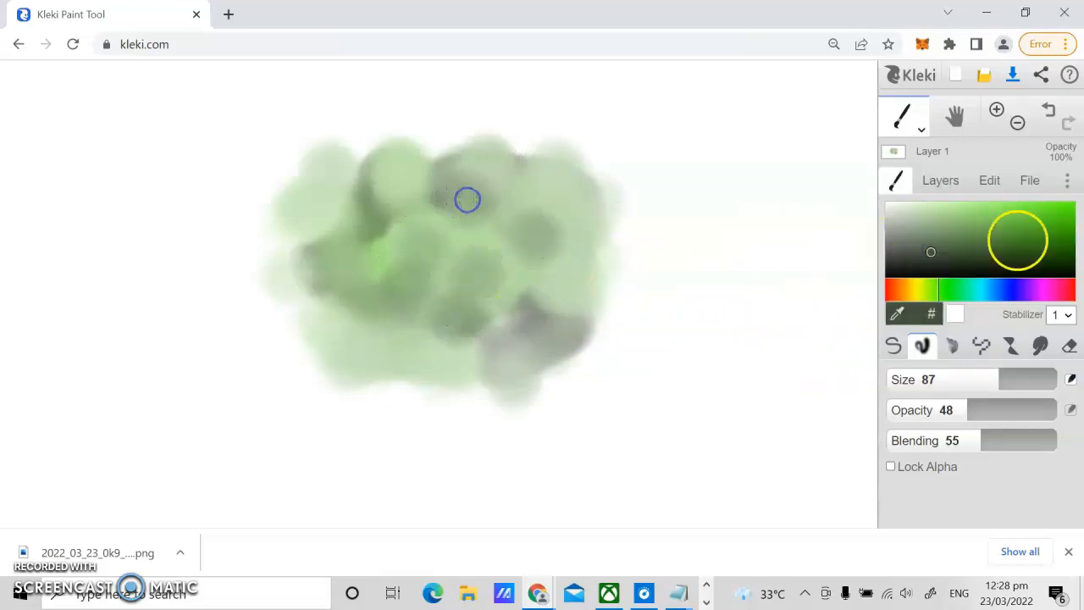
Add brighter green patches to the crown's upper-right, lower-right and bottom areas
left_click(984, 214)
left_click_drag(581, 222, 524, 173)
left_click(558, 311)
mouse_move(443, 346)
left_mouse_down()
mouse_move(401, 352)
mouse_move(654, 238)
mouse_move(530, 206)
mouse_move(458, 374)
mouse_move(406, 342)
left_mouse_up()
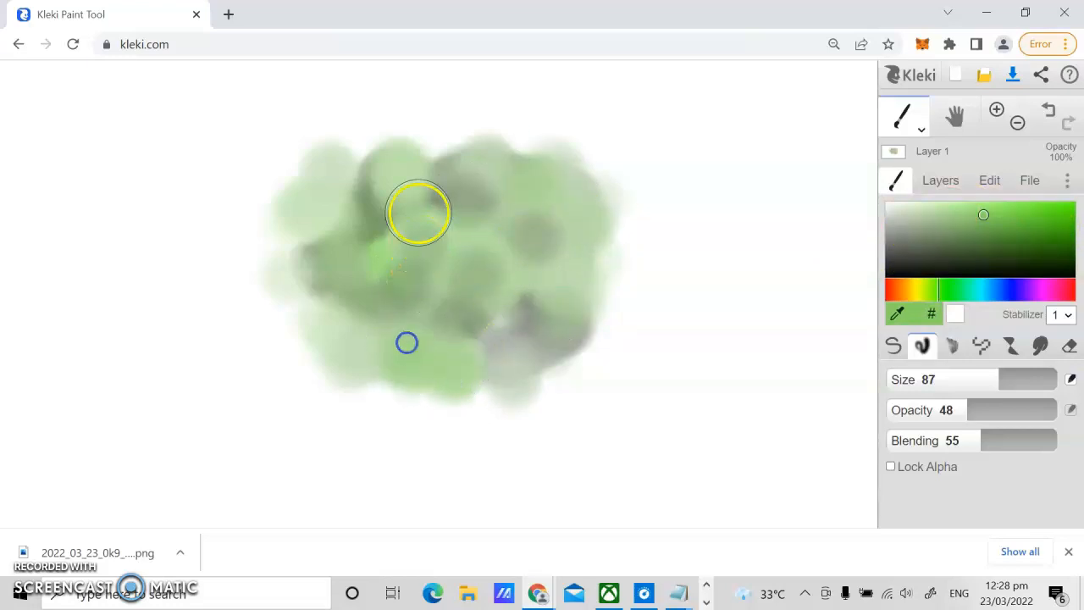
Outline the crown's top and sides with a jagged leafy line using a near-black pen at size 2.9
left_click(895, 348)
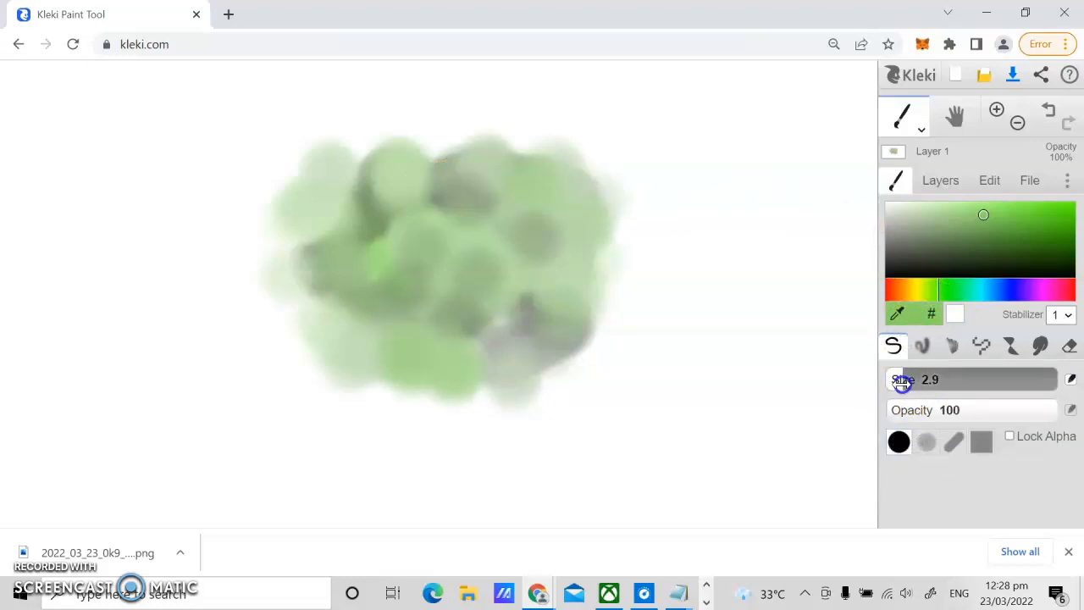
left_click_drag(903, 383, 903, 384)
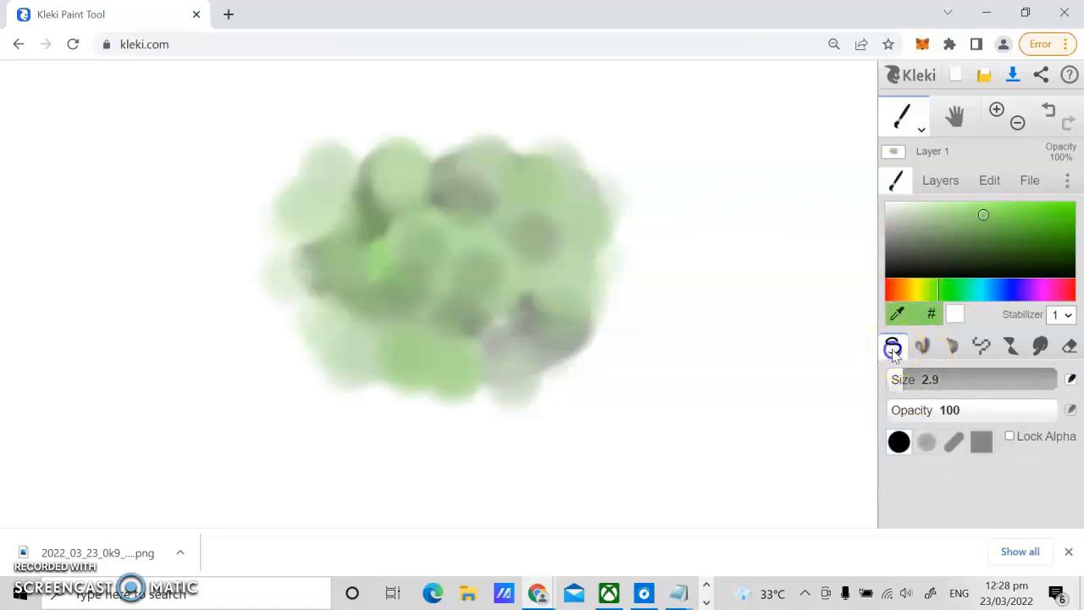
left_click(898, 264)
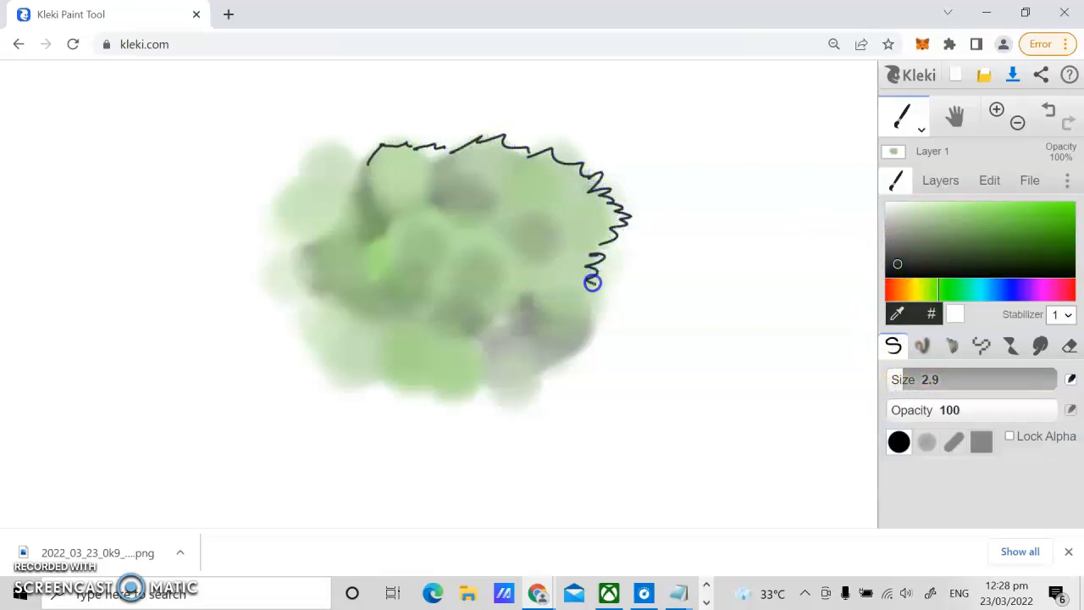
mouse_move(368, 160)
left_mouse_down()
mouse_move(305, 153)
mouse_move(283, 188)
left_mouse_up()
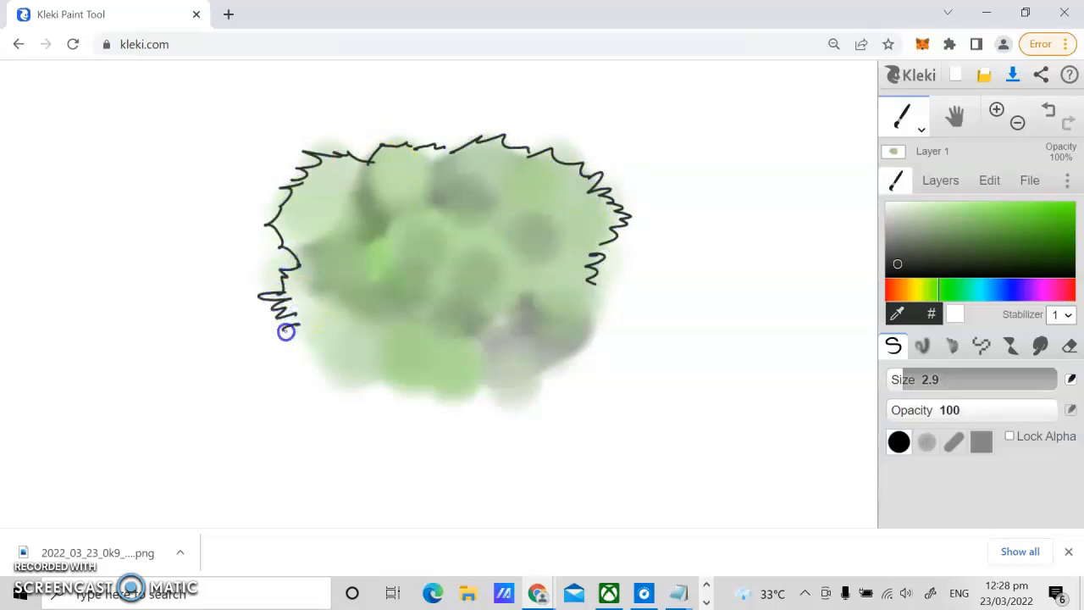
left_click_drag(370, 375, 395, 387)
left_click(591, 291)
Continue the jagged dark outline along the crown's bottom and lower-right edge
left_click(955, 116)
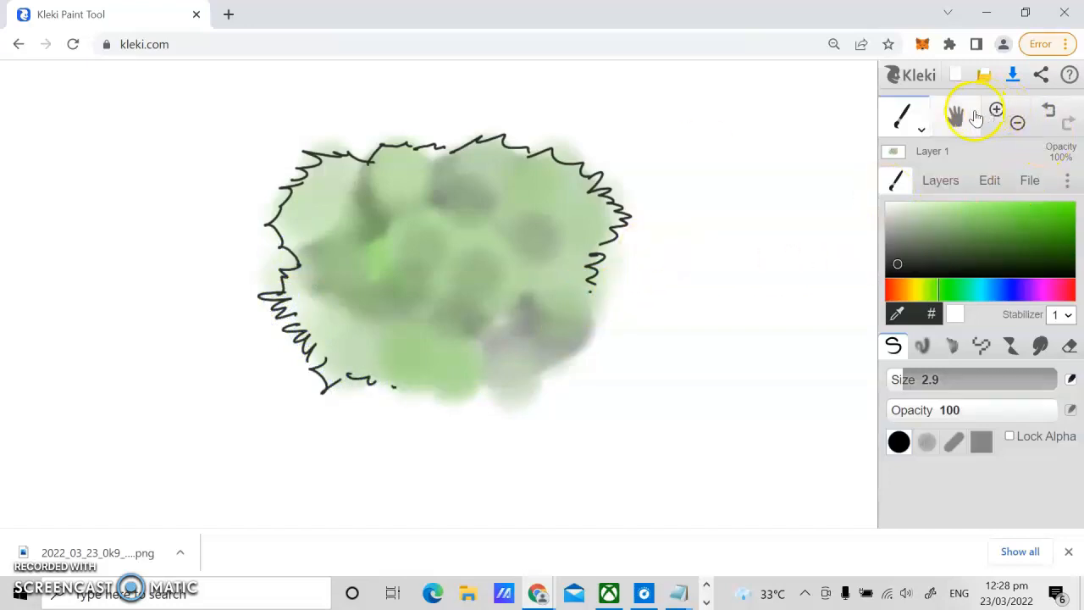
mouse_move(635, 252)
left_mouse_down()
mouse_move(635, 230)
mouse_move(625, 255)
left_mouse_up()
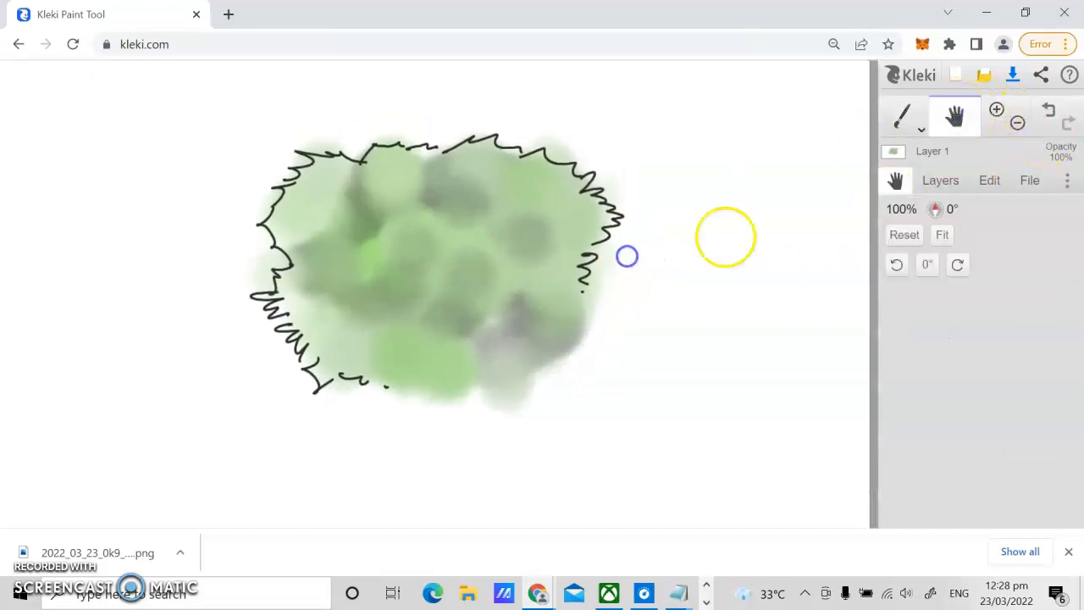
left_click(903, 127)
left_click(391, 382)
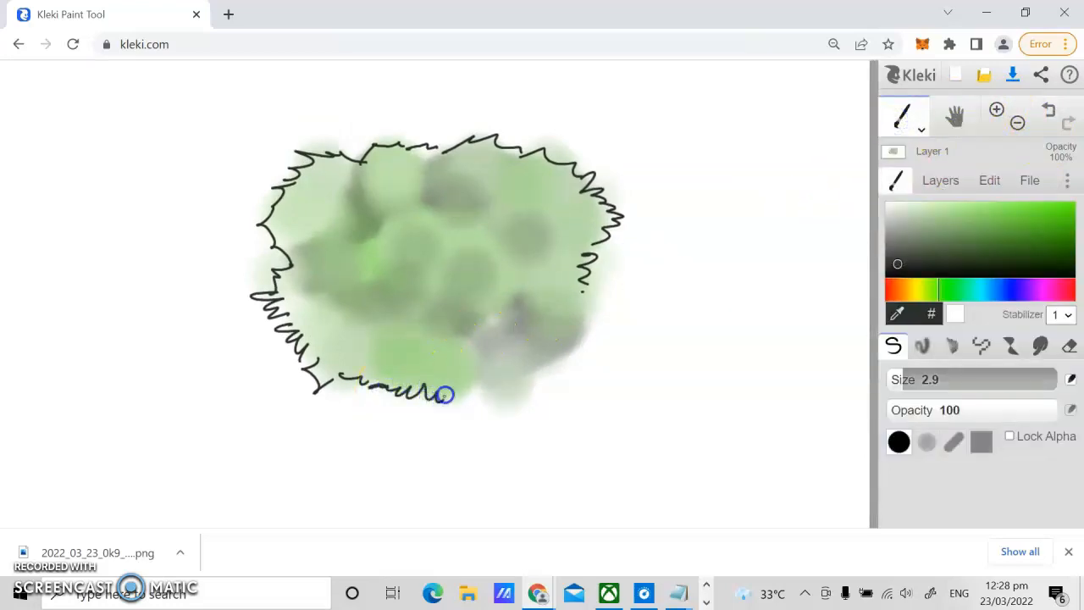
left_click_drag(597, 273, 592, 289)
Draw small leaf loops, dots and short hatch strokes inside the crown with the dark pen
left_click_drag(325, 340, 334, 339)
left_click_drag(503, 368, 497, 372)
left_click(539, 355)
left_click_drag(558, 342, 553, 343)
left_click_drag(302, 188, 294, 192)
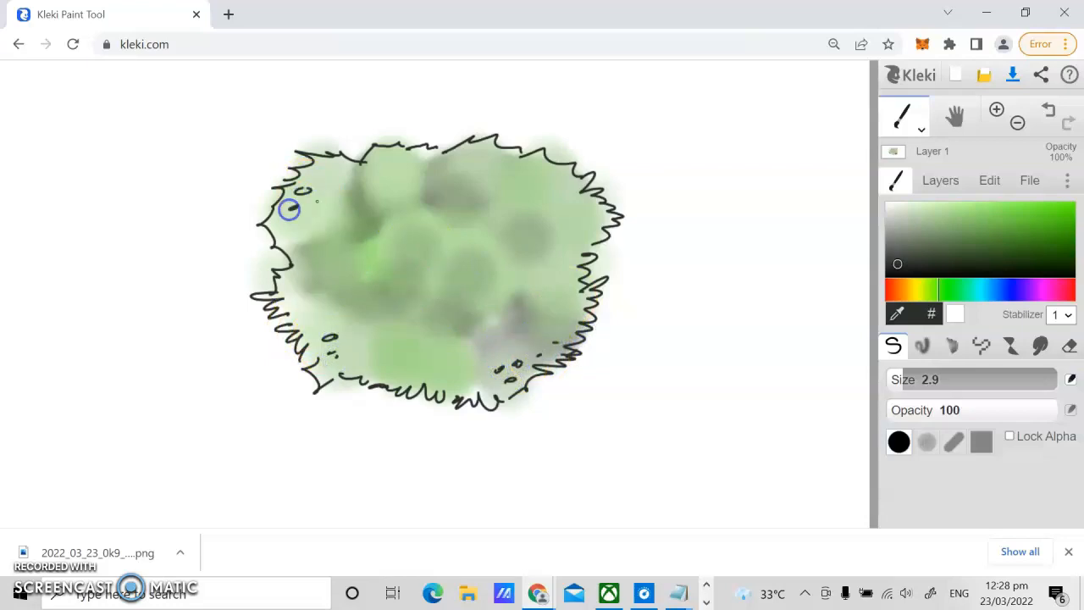
mouse_move(584, 180)
left_mouse_down()
mouse_move(565, 201)
mouse_move(581, 220)
left_mouse_up()
mouse_move(316, 324)
left_mouse_down()
mouse_move(343, 346)
mouse_move(407, 367)
left_mouse_up()
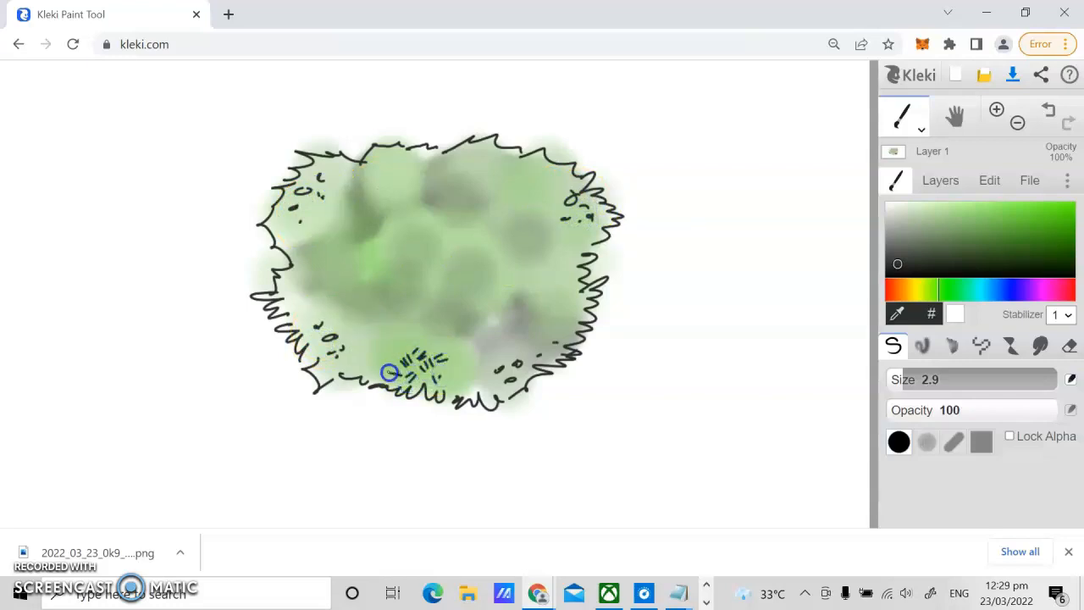
left_click(521, 318)
left_click_drag(385, 280, 397, 279)
left_click_drag(323, 252, 329, 238)
Smudge the foliage across the crown's right, upper and left areas with the smudge tool at size 16 and opacity 80
left_click(1042, 348)
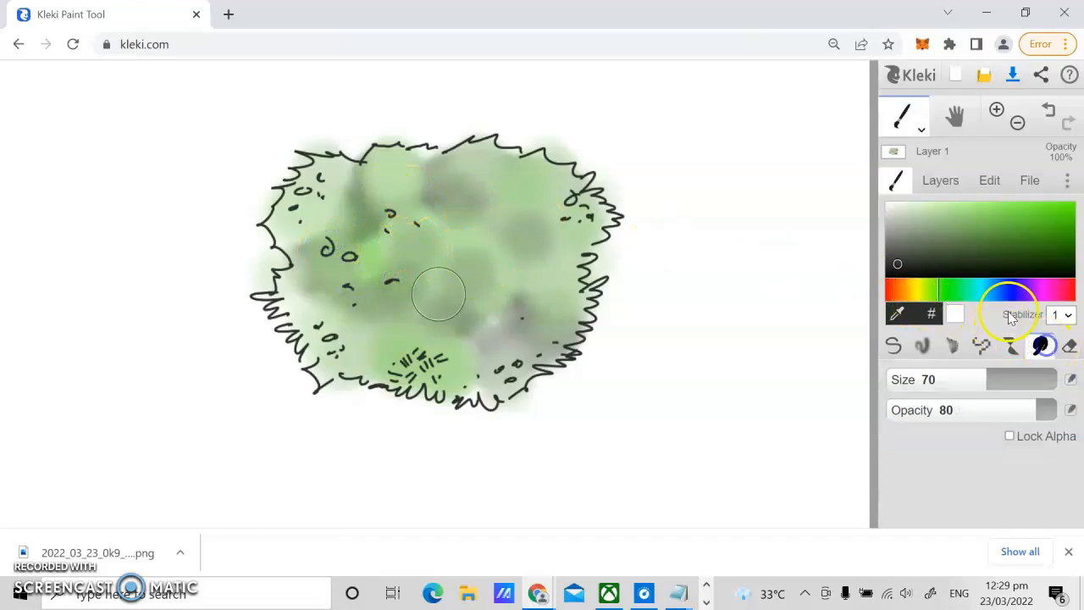
left_click_drag(984, 379, 932, 380)
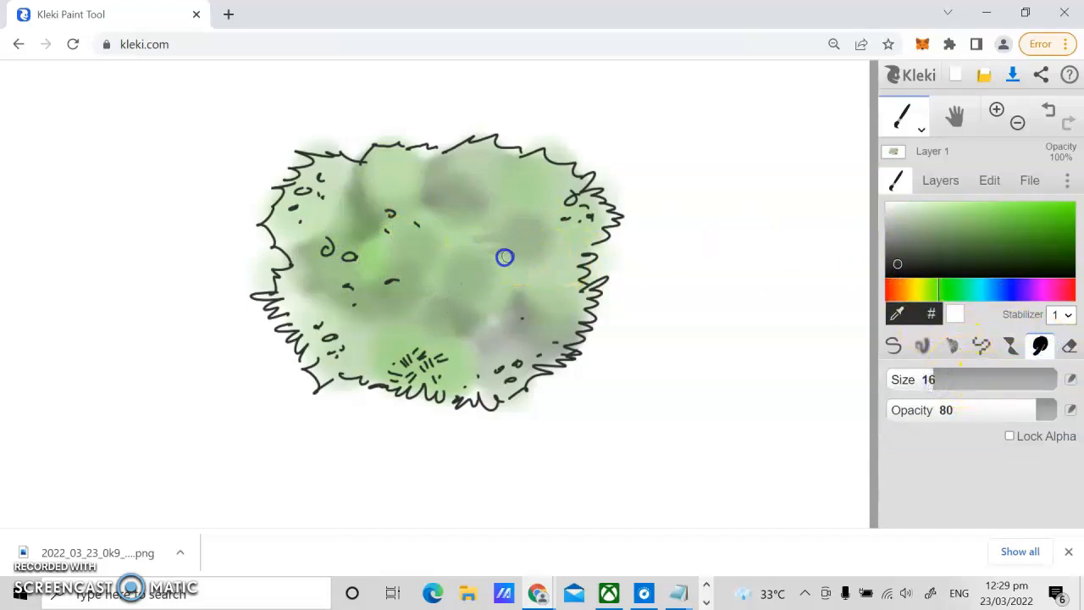
left_click_drag(504, 274, 547, 322)
left_click_drag(510, 334, 485, 325)
left_click_drag(486, 198, 510, 200)
left_click_drag(543, 147, 535, 155)
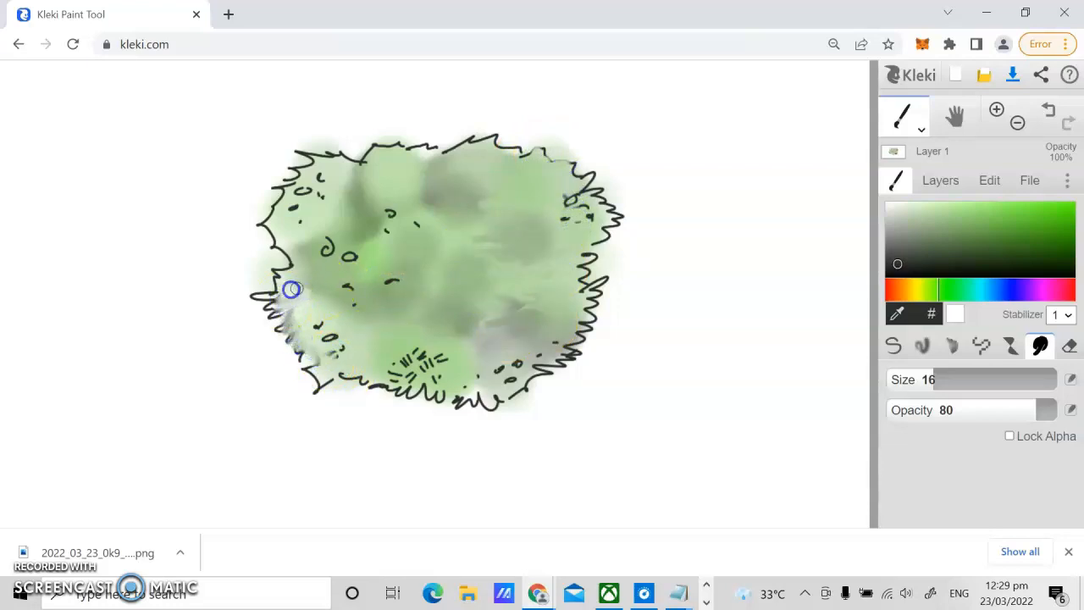
left_click_drag(374, 283, 382, 257)
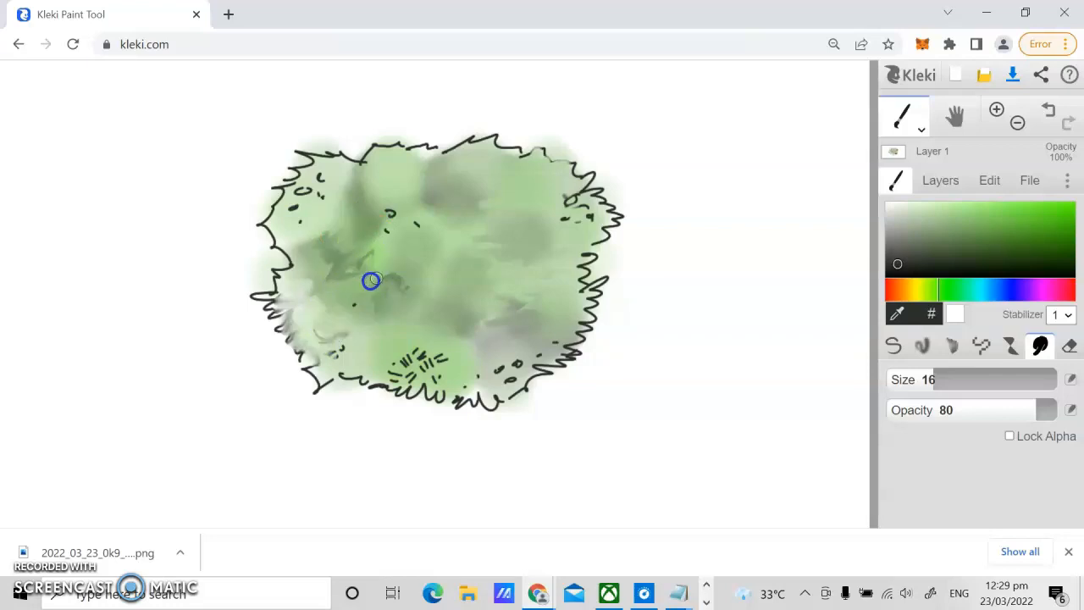
Paint a darker green patch right of the crown's centre with the blend brush at size 87, and smudge its edges at size 16
left_click_drag(949, 249, 989, 250)
left_click(921, 345)
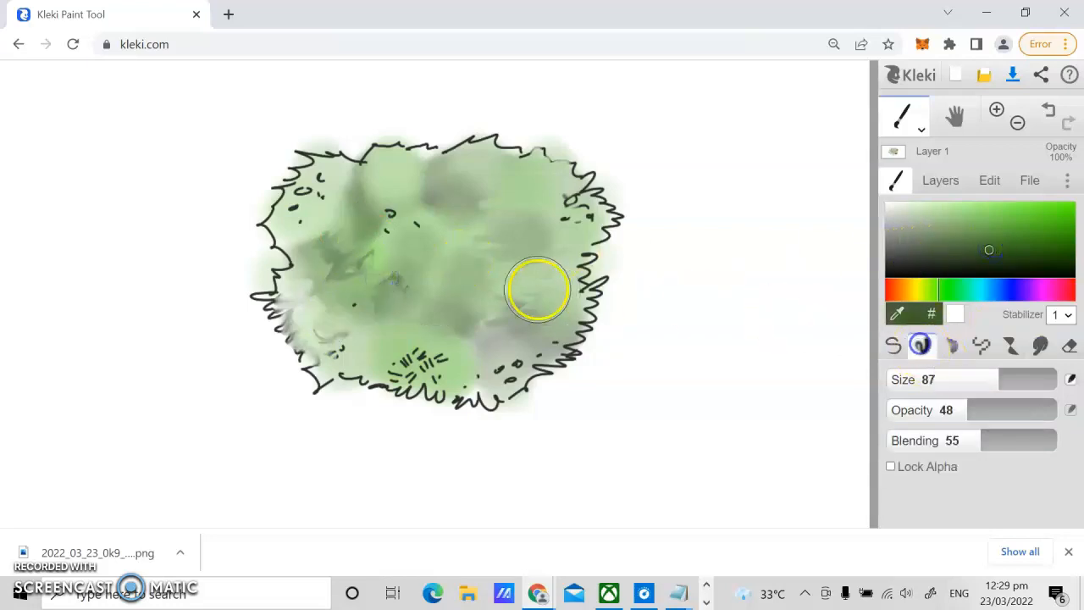
left_click_drag(537, 289, 505, 279)
left_click(1039, 344)
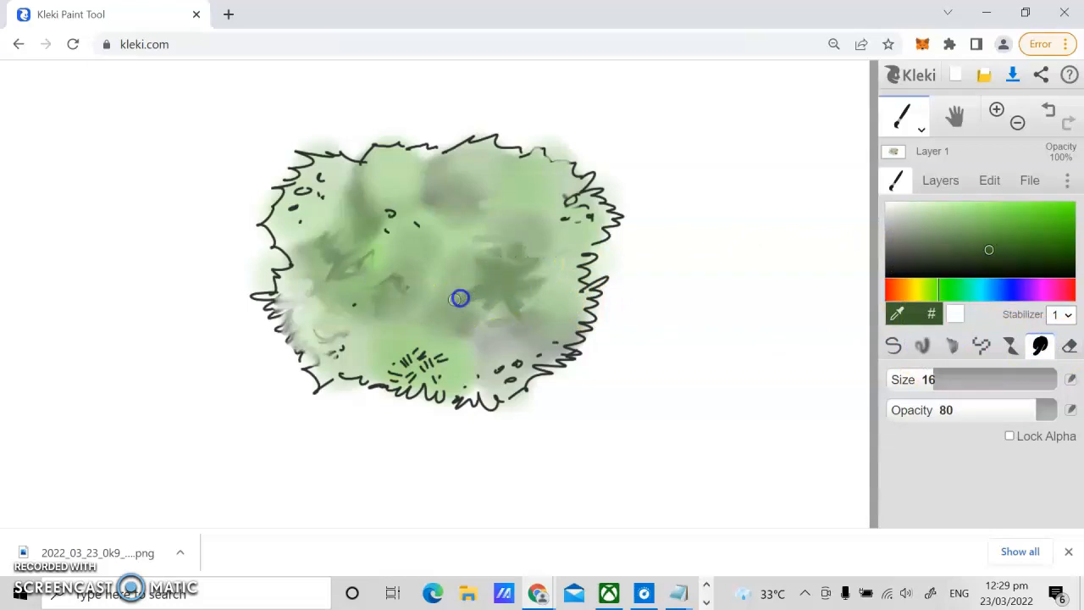
mouse_move(506, 313)
left_mouse_down()
mouse_move(533, 305)
mouse_move(480, 269)
mouse_move(469, 325)
left_mouse_up()
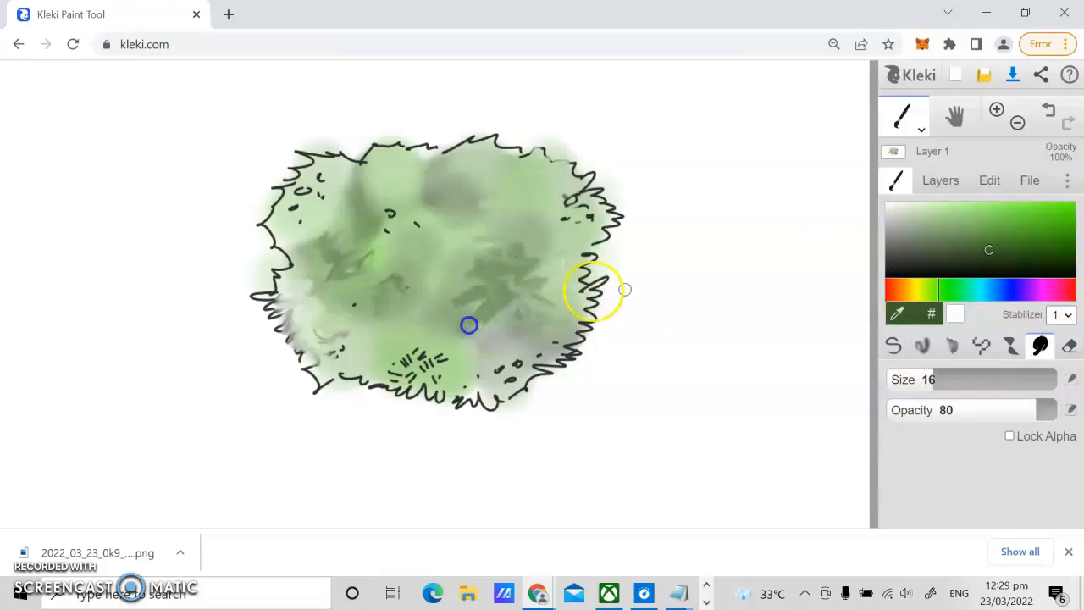
Spread the dark green patch towards the crown's centre and lower right with the smudge tool at size 23
left_click(943, 373)
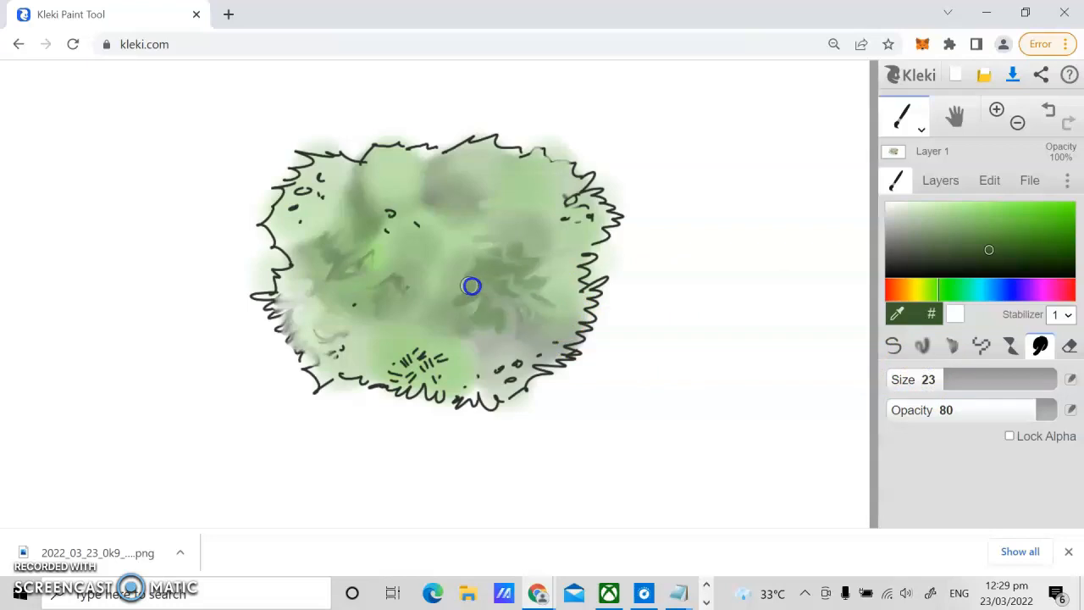
left_click_drag(449, 303, 472, 283)
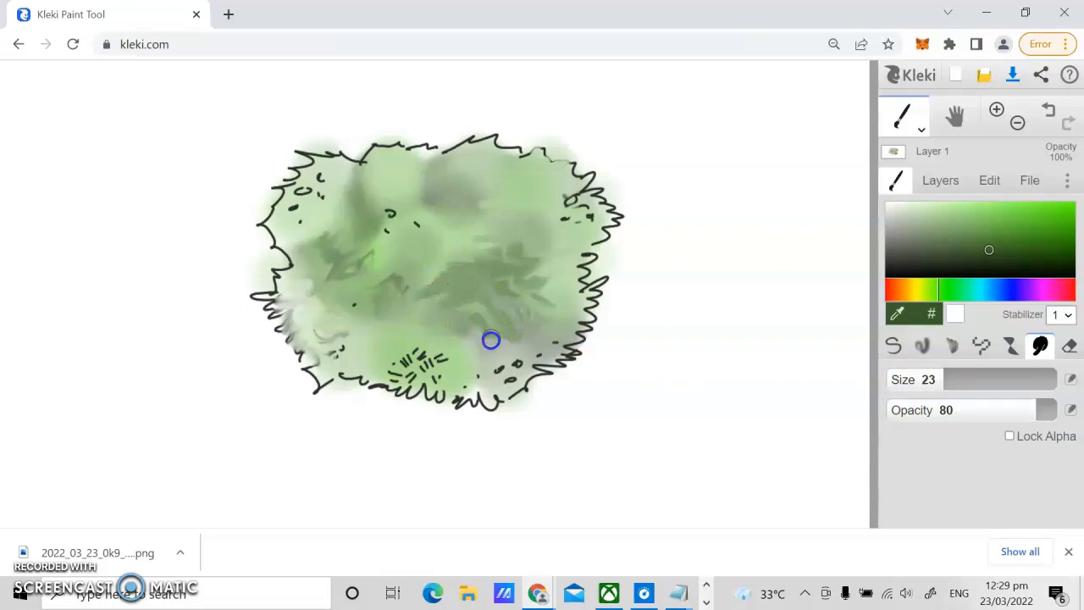
left_click_drag(491, 339, 504, 326)
mouse_move(539, 286)
left_mouse_down()
mouse_move(569, 288)
mouse_move(563, 333)
mouse_move(528, 311)
mouse_move(551, 341)
left_mouse_up()
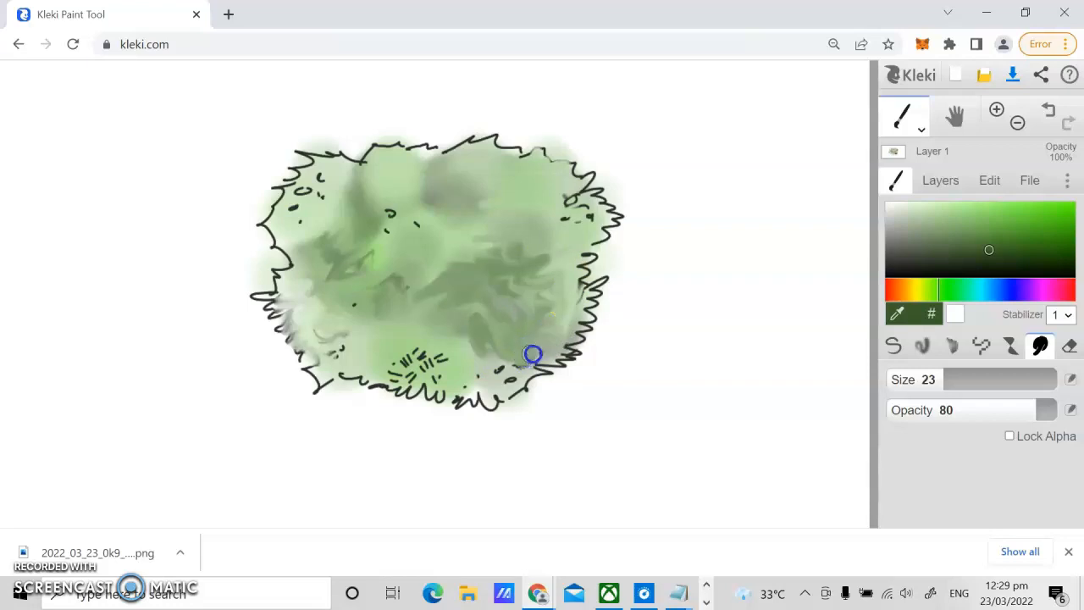
Smudge finer leaf shapes into the crown's lower right and upper middle with the smudge size at 13
left_click(928, 379)
left_click_drag(492, 335, 465, 345)
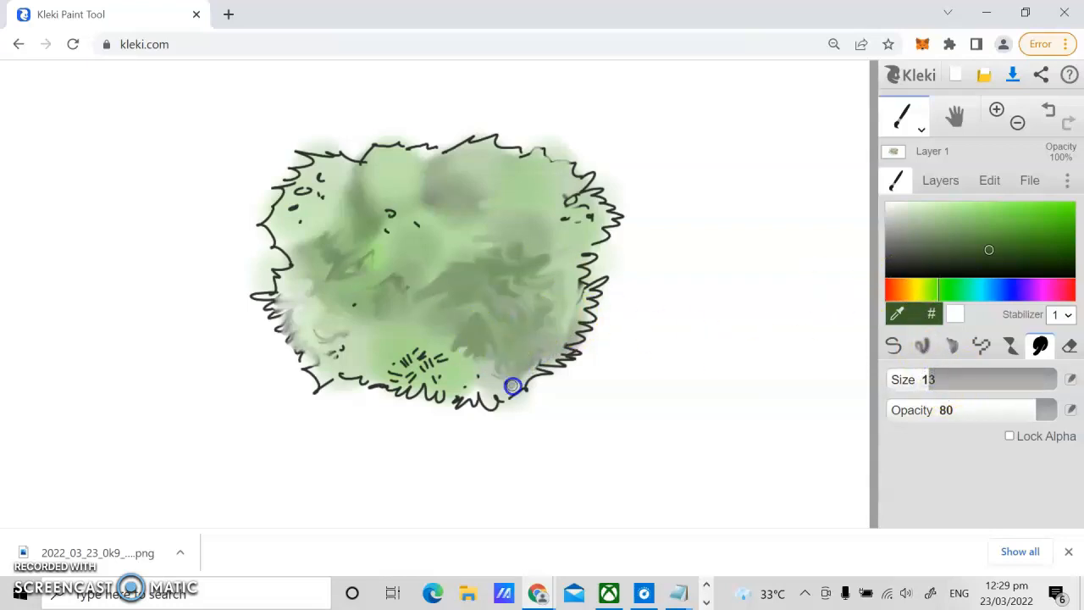
left_click_drag(541, 338, 547, 268)
mouse_move(447, 157)
left_mouse_down()
mouse_move(433, 150)
mouse_move(428, 163)
mouse_move(438, 161)
mouse_move(396, 187)
left_mouse_up()
Add leaf loops, dots and zigzag tufts across the crown with a very dark green pen at size 2.9
left_click(896, 249)
left_click(893, 354)
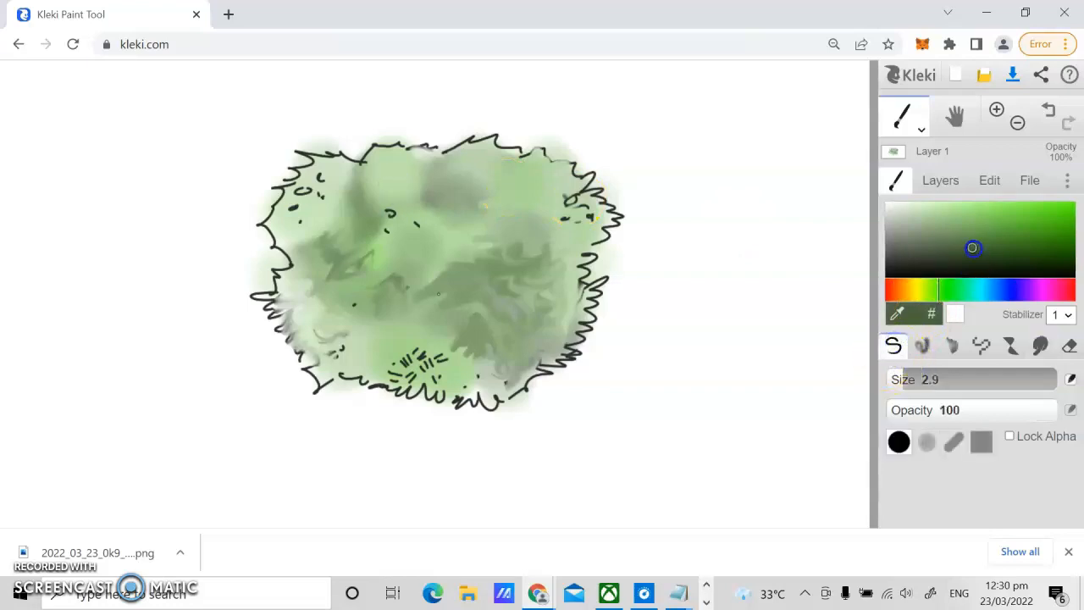
left_click_drag(974, 249, 1007, 255)
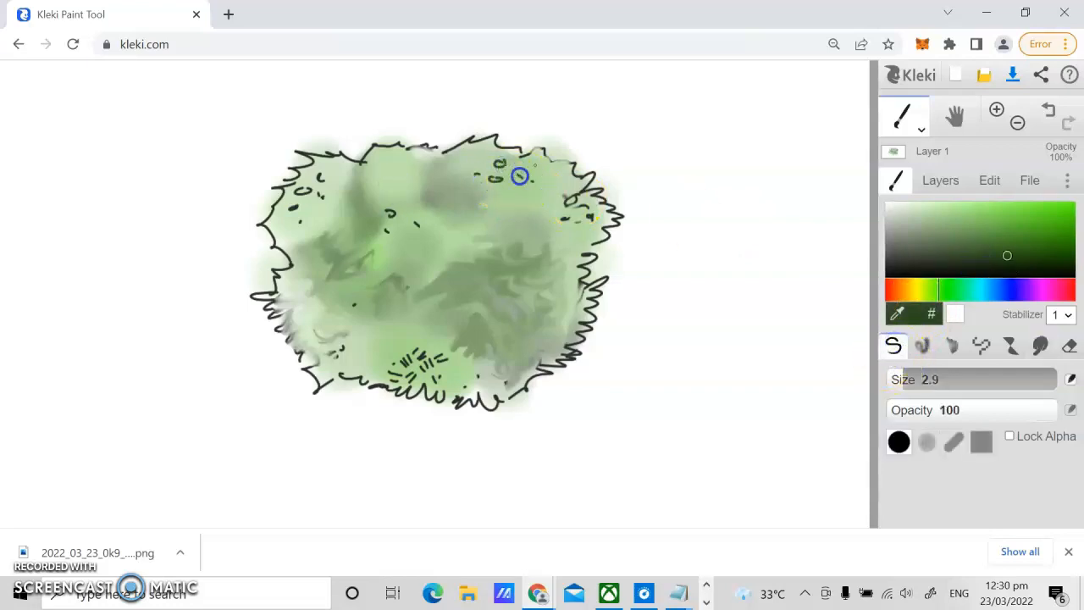
mouse_move(589, 252)
left_mouse_down()
mouse_move(533, 242)
mouse_move(304, 250)
mouse_move(335, 256)
mouse_move(329, 275)
mouse_move(343, 288)
mouse_move(559, 283)
left_mouse_up()
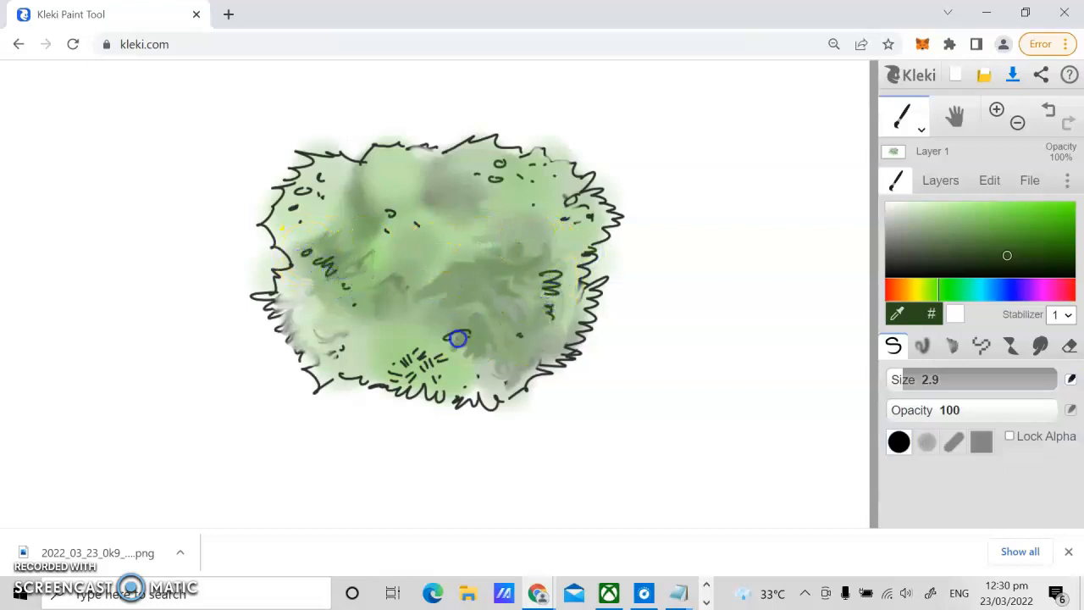
left_click_drag(484, 355, 485, 360)
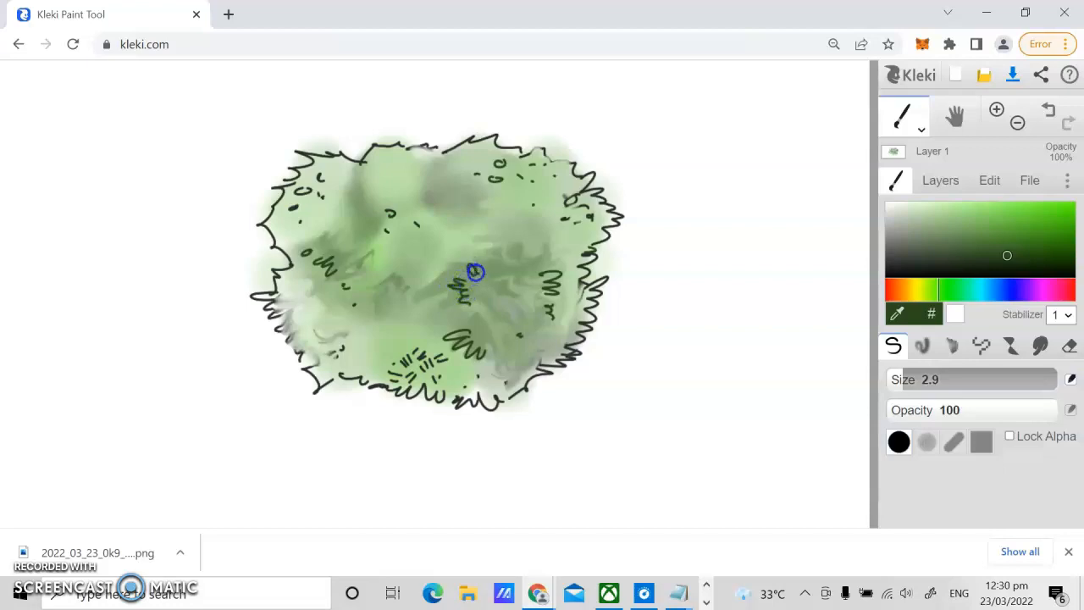
left_click_drag(410, 318, 415, 313)
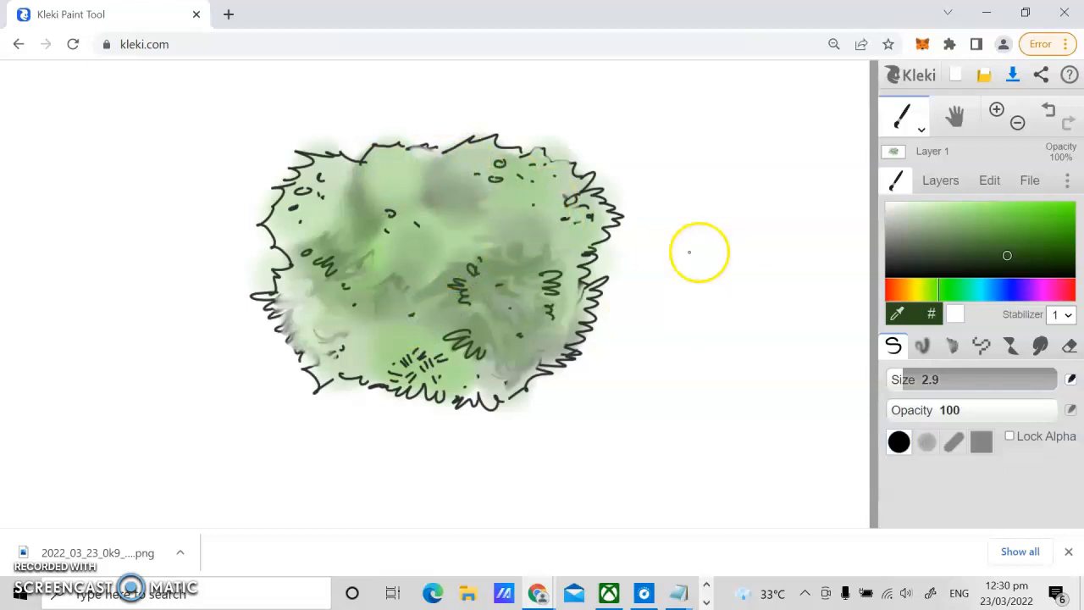
Paint the trunk below the crown in dark brown and widen it with long spreading roots in light tan, using the blend brush at size 51
left_click(923, 345)
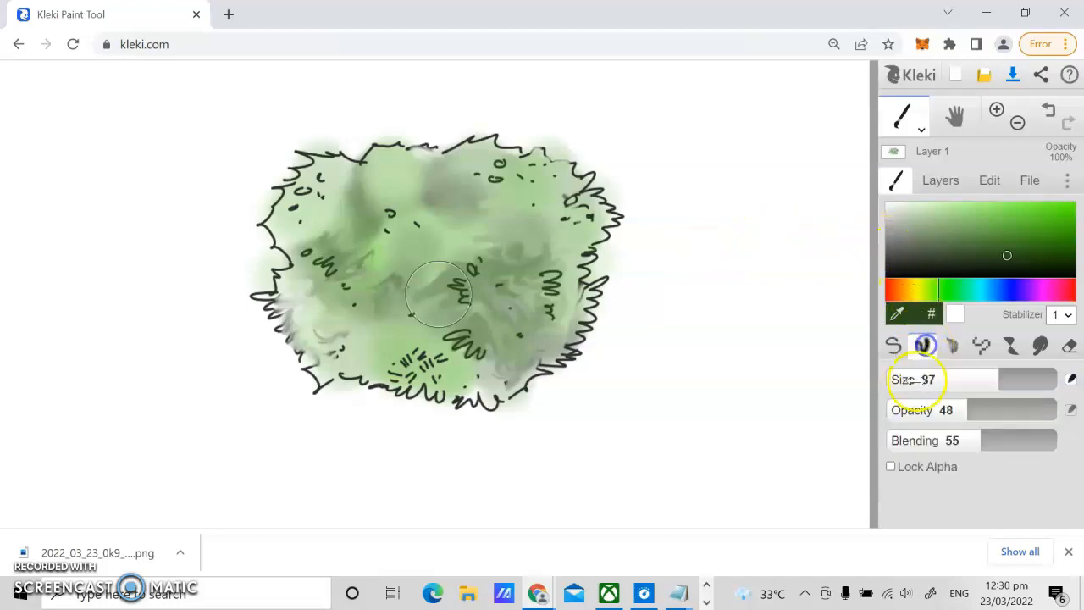
left_click(909, 291)
left_click(985, 223)
left_click(1031, 241)
left_click(1051, 250)
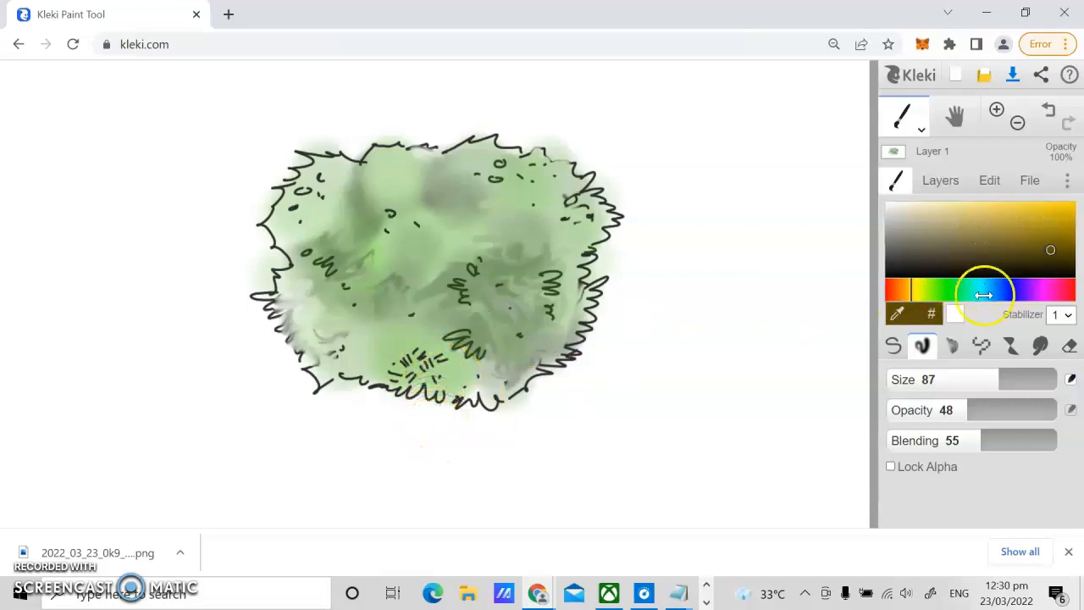
mouse_move(968, 380)
left_mouse_down()
mouse_move(997, 381)
mouse_move(971, 382)
left_mouse_up()
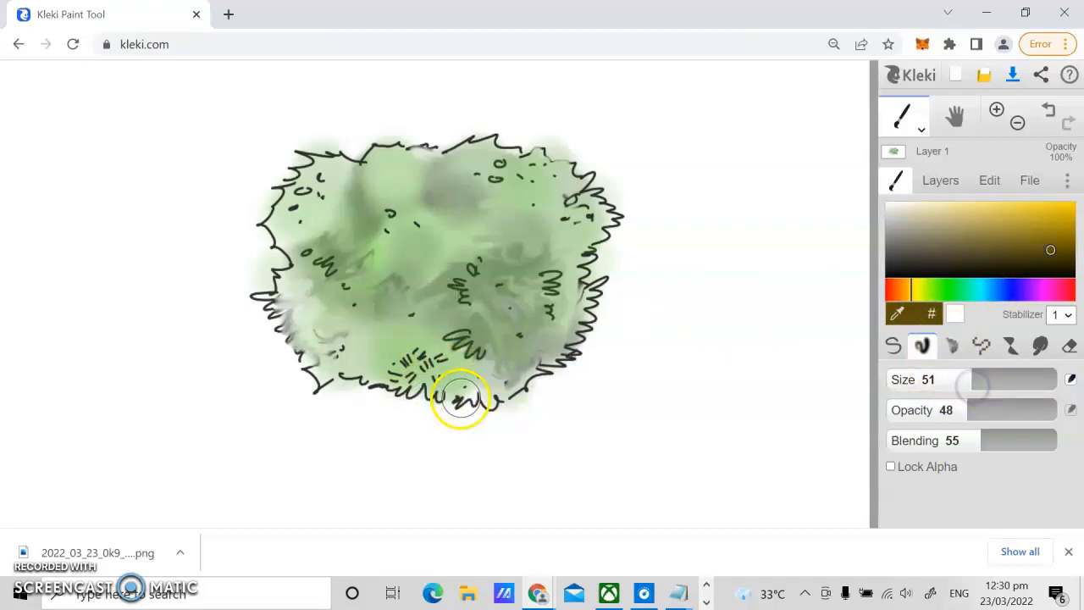
left_click_drag(428, 422, 428, 458)
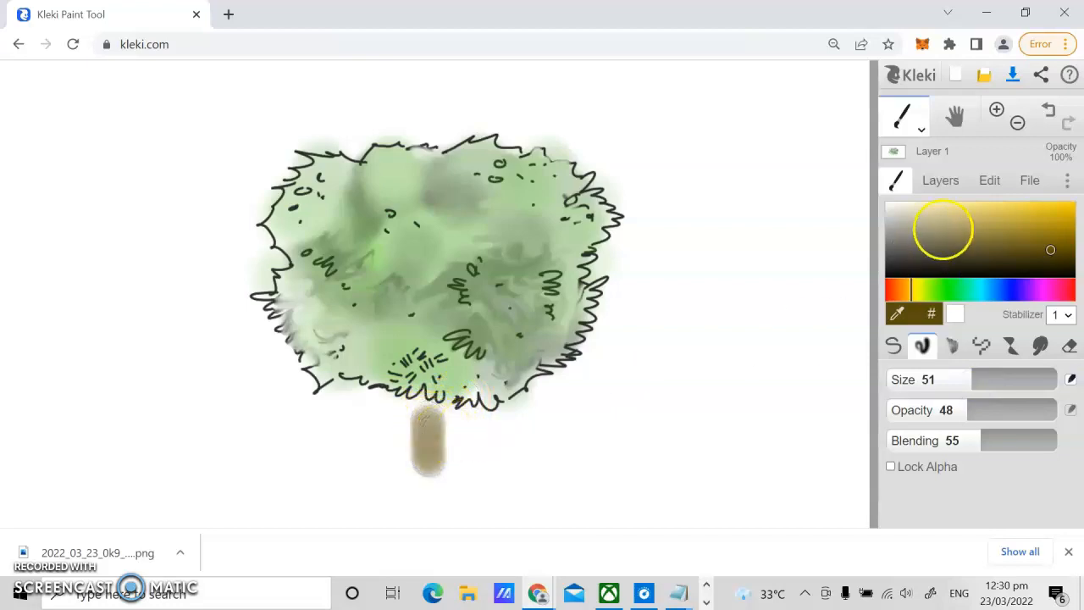
left_click(976, 214)
mouse_move(475, 399)
left_mouse_down()
mouse_move(439, 425)
mouse_move(420, 412)
mouse_move(453, 424)
mouse_move(452, 463)
mouse_move(352, 488)
mouse_move(514, 476)
mouse_move(507, 483)
mouse_move(549, 491)
mouse_move(438, 504)
mouse_move(347, 486)
mouse_move(291, 491)
left_mouse_up()
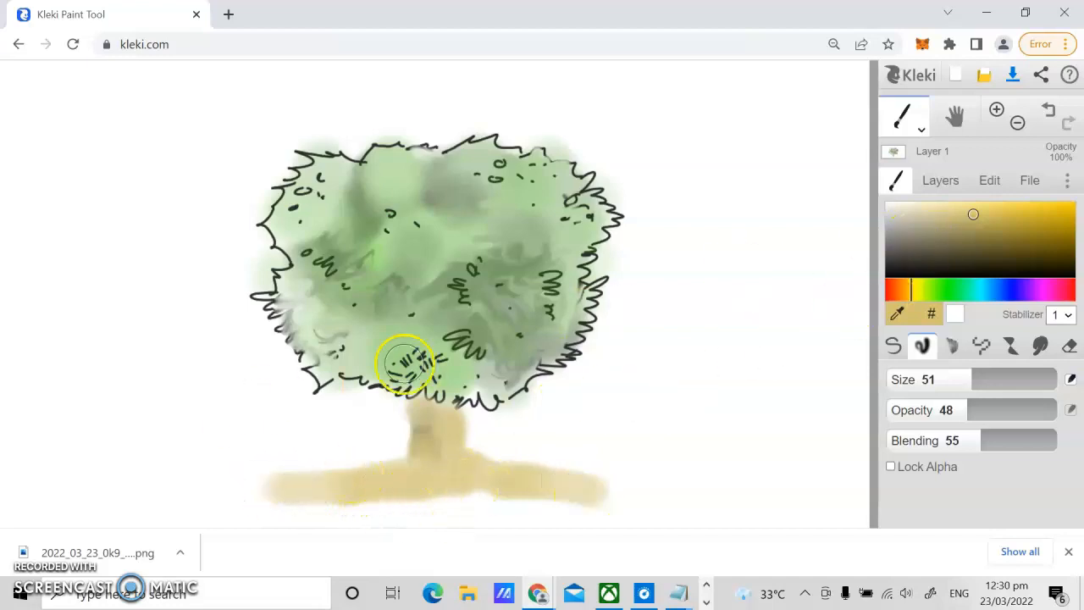
Smudge the trunk base and stretch both root ends outward into tapered tips, using smudge sizes 13 and 31
left_click(1041, 346)
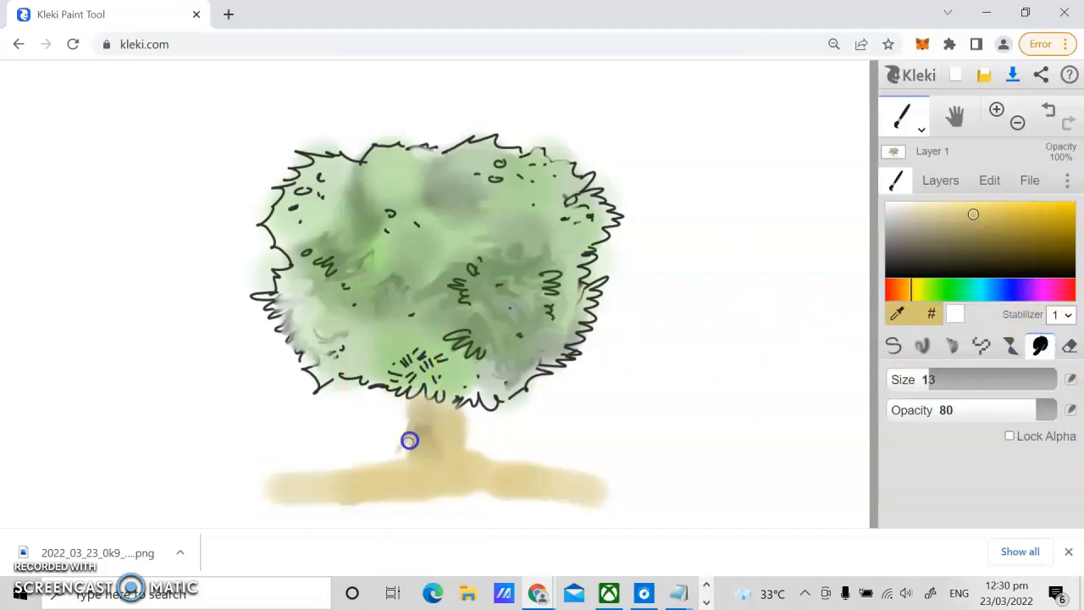
mouse_move(370, 474)
left_mouse_down()
mouse_move(274, 491)
mouse_move(579, 472)
mouse_move(636, 496)
left_mouse_up()
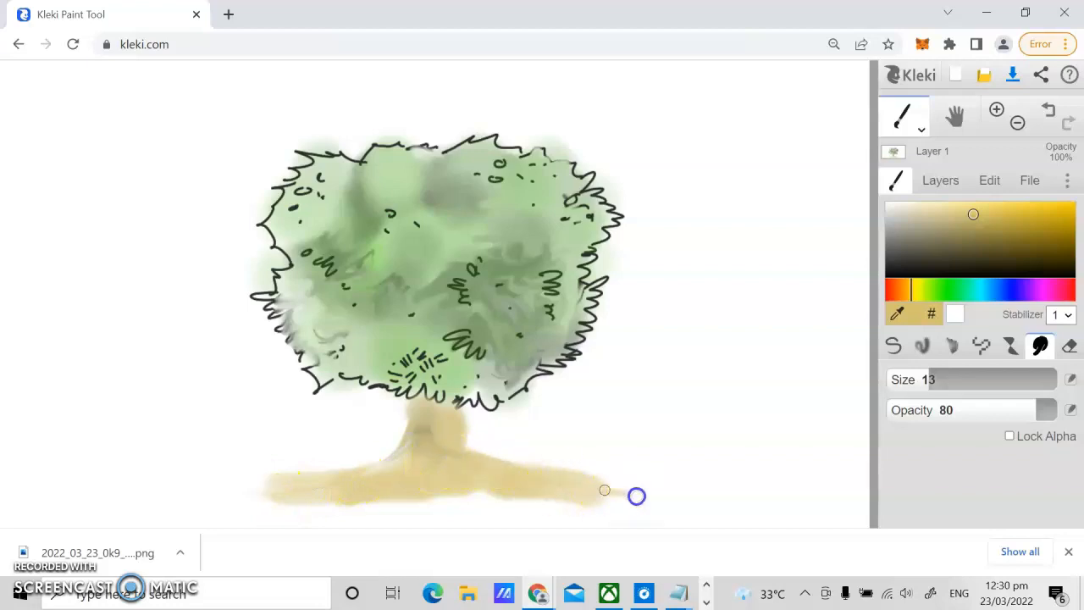
mouse_move(290, 482)
left_mouse_down()
mouse_move(344, 491)
mouse_move(528, 482)
left_mouse_up()
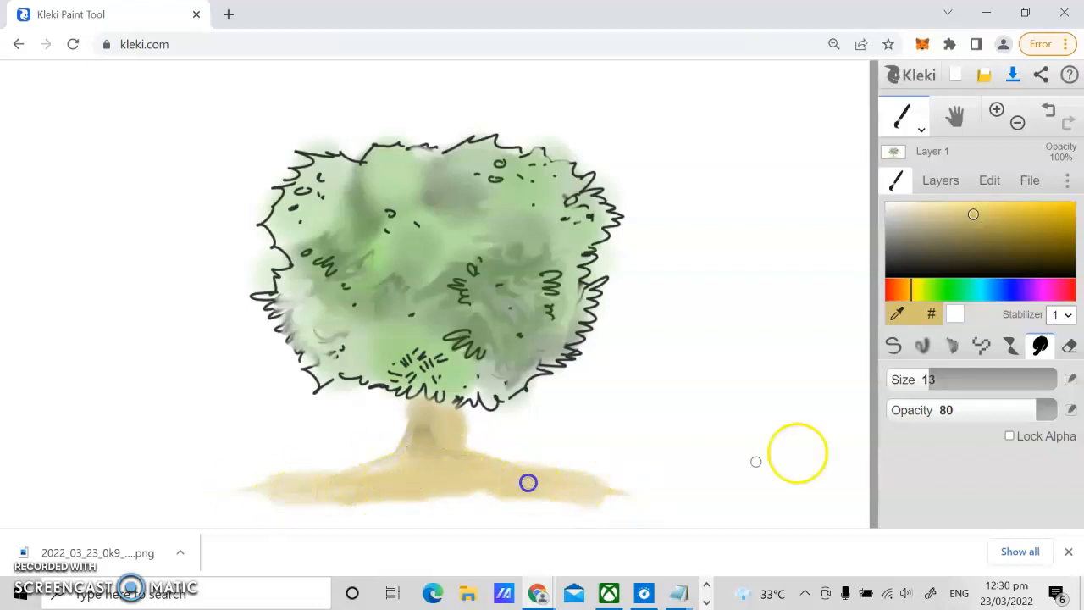
left_click_drag(928, 378, 956, 382)
mouse_move(593, 488)
left_mouse_down()
mouse_move(665, 489)
mouse_move(656, 487)
left_mouse_up()
left_click_drag(288, 488, 107, 497)
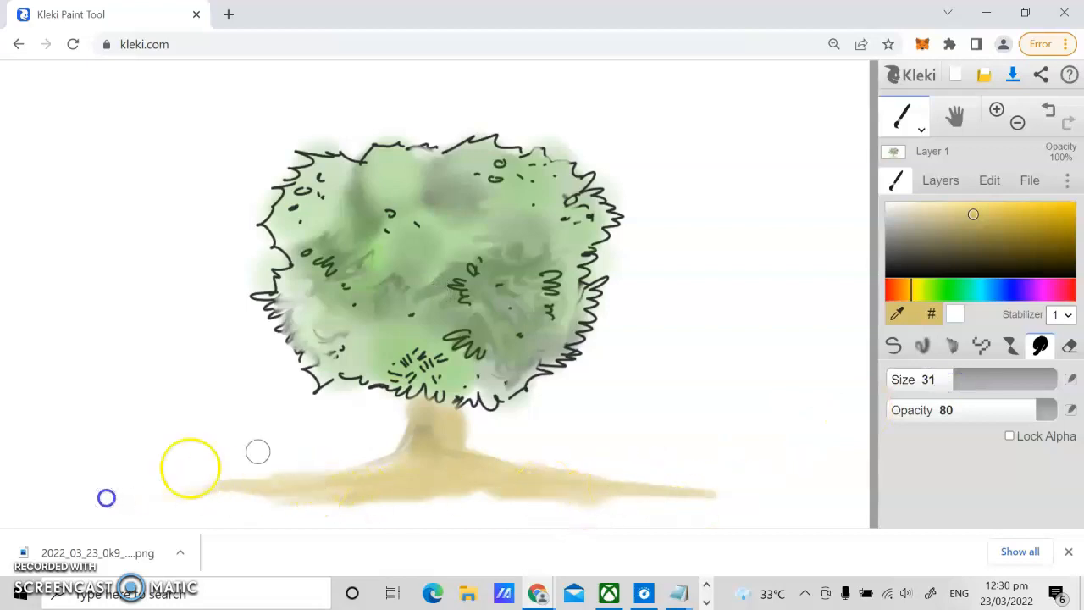
Refine the lower edge of the roots and the trunk's base with the smudge tool at size 7.7
left_click_drag(952, 380, 919, 380)
left_click_drag(407, 504, 700, 511)
left_click_drag(449, 462, 455, 441)
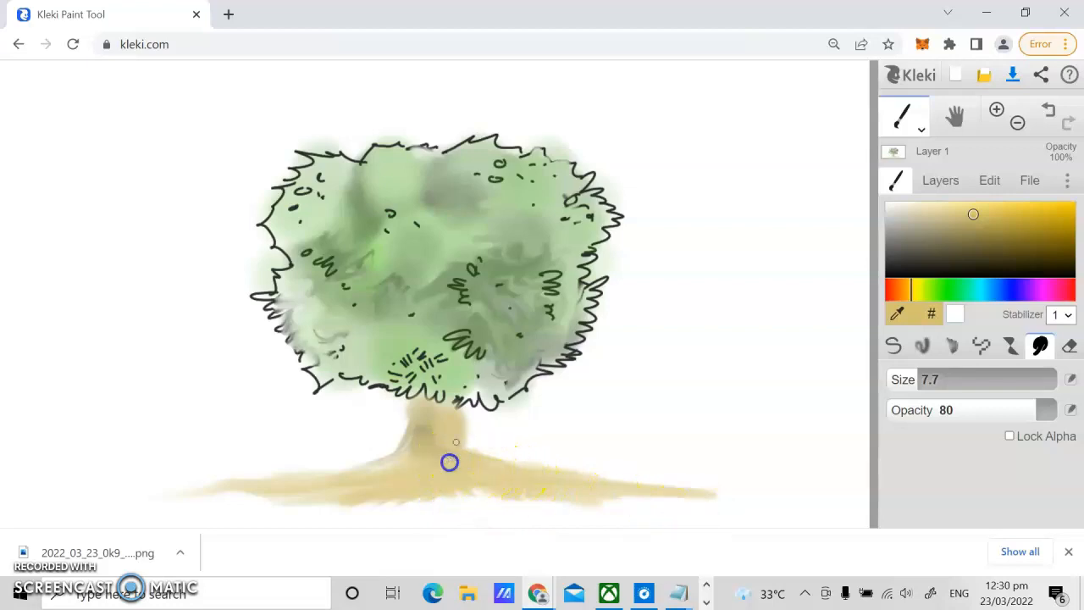
Outline both trunk sides and the upper edge of the left root in dark brown with the blend brush at size 8
left_click(922, 345)
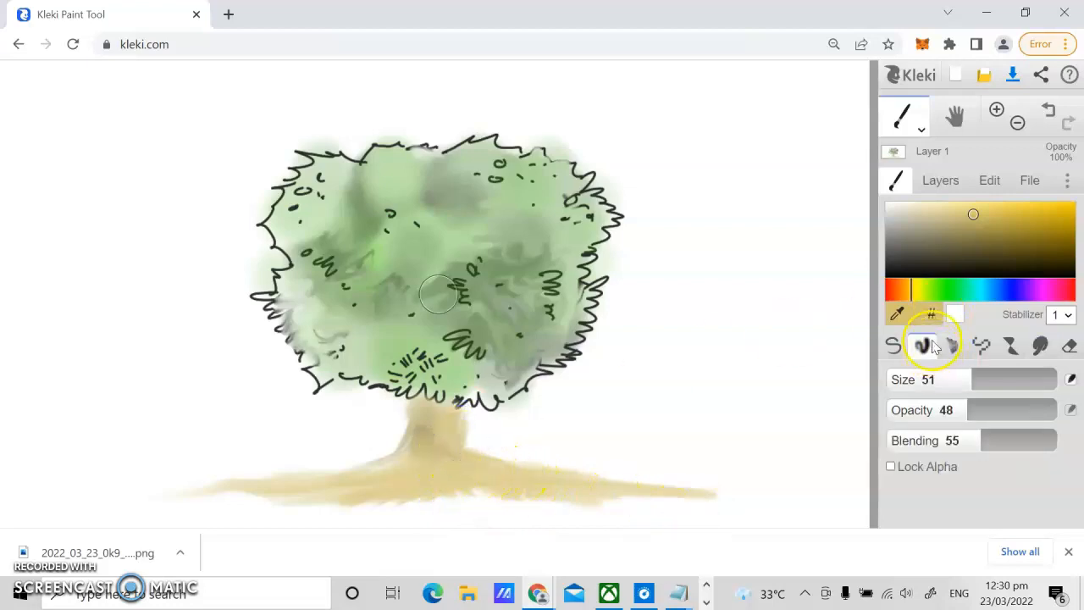
left_click(1000, 264)
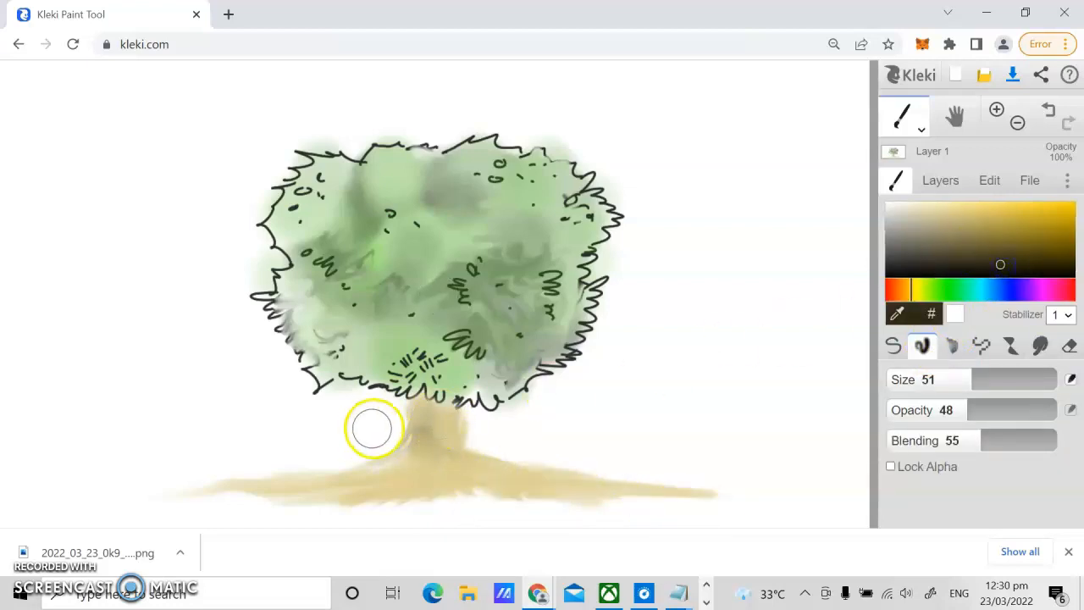
left_click_drag(971, 387, 917, 382)
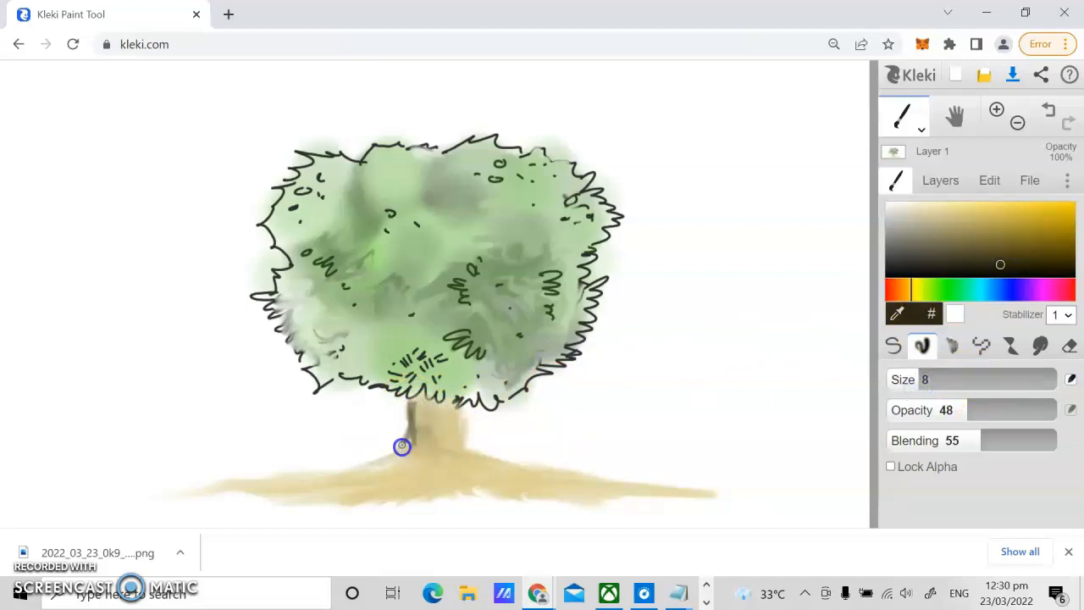
left_click_drag(316, 477, 177, 488)
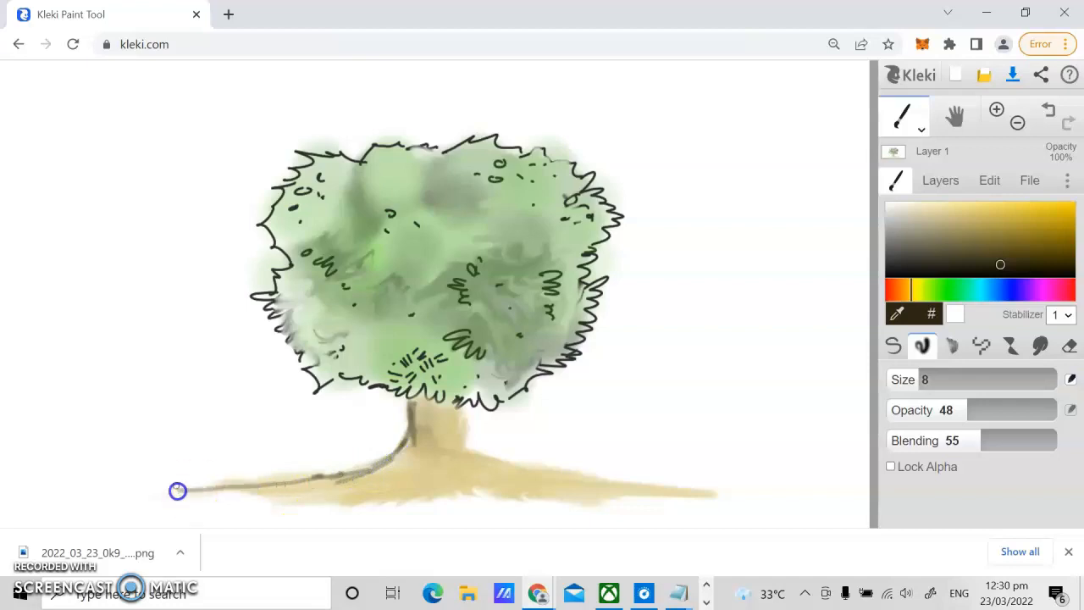
left_click_drag(460, 416, 464, 449)
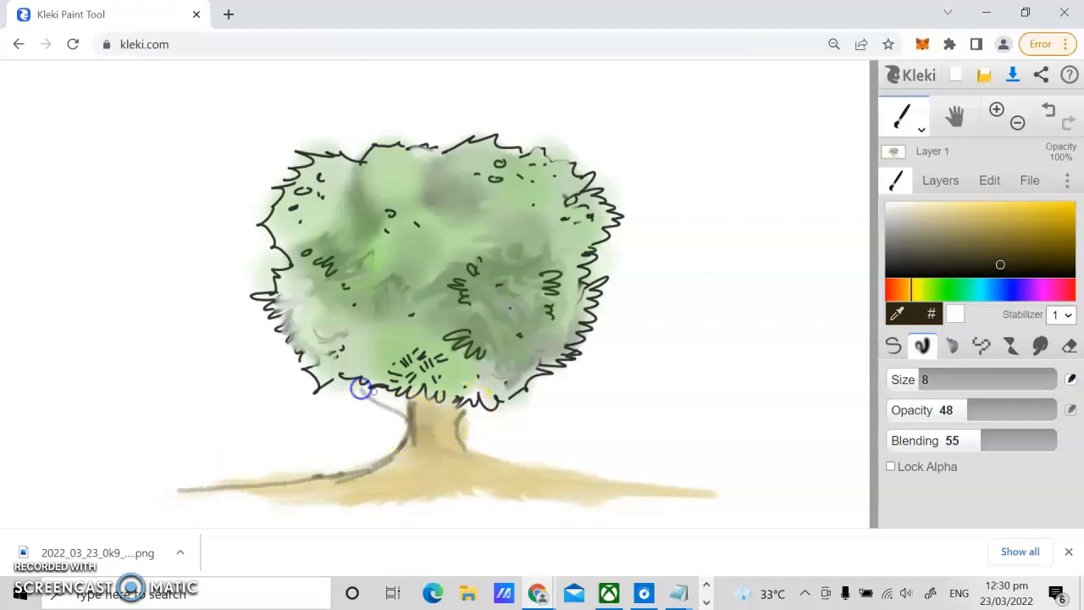
Draw short dark branches from both sides of the upper trunk into the underside of the crown
left_click_drag(389, 401, 409, 416)
left_click_drag(464, 419, 481, 411)
mouse_move(390, 411)
left_mouse_down()
mouse_move(341, 388)
mouse_move(358, 400)
left_mouse_up()
mouse_move(464, 423)
left_mouse_down()
mouse_move(521, 416)
mouse_move(481, 421)
left_mouse_up()
Outline the right root and the lower edges of all the roots in a dark grey with the blend brush at size 8
left_click(893, 262)
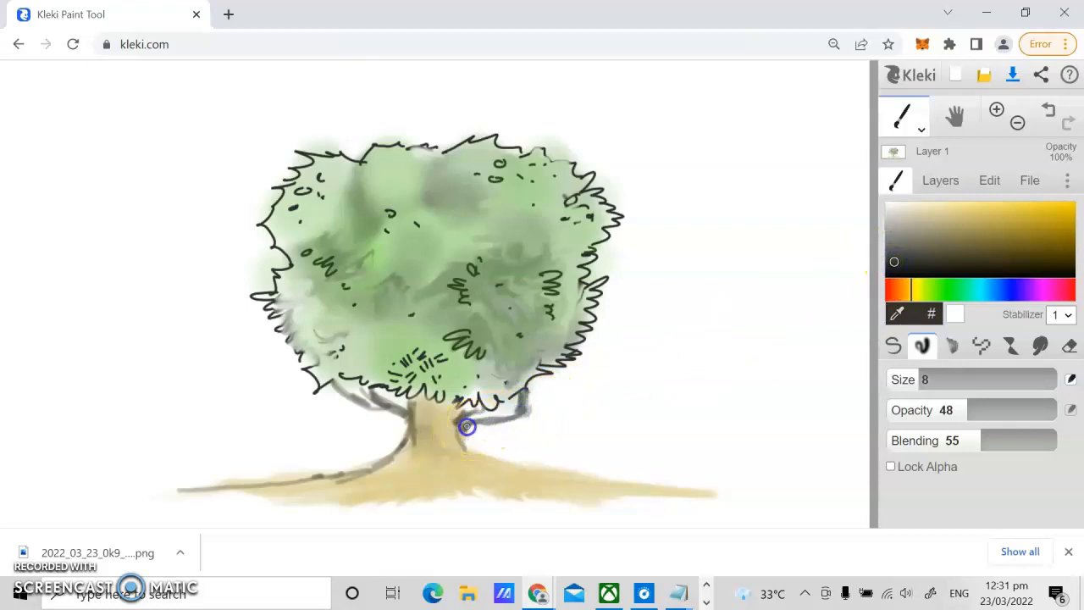
left_click_drag(530, 467, 645, 488)
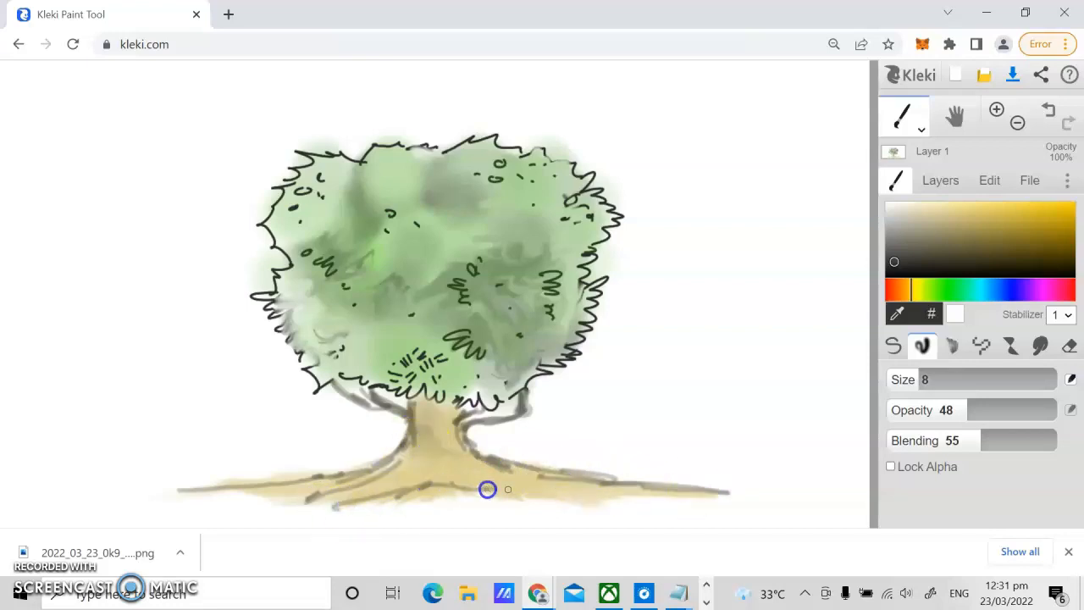
left_click_drag(508, 495, 680, 515)
left_click_drag(295, 499, 164, 491)
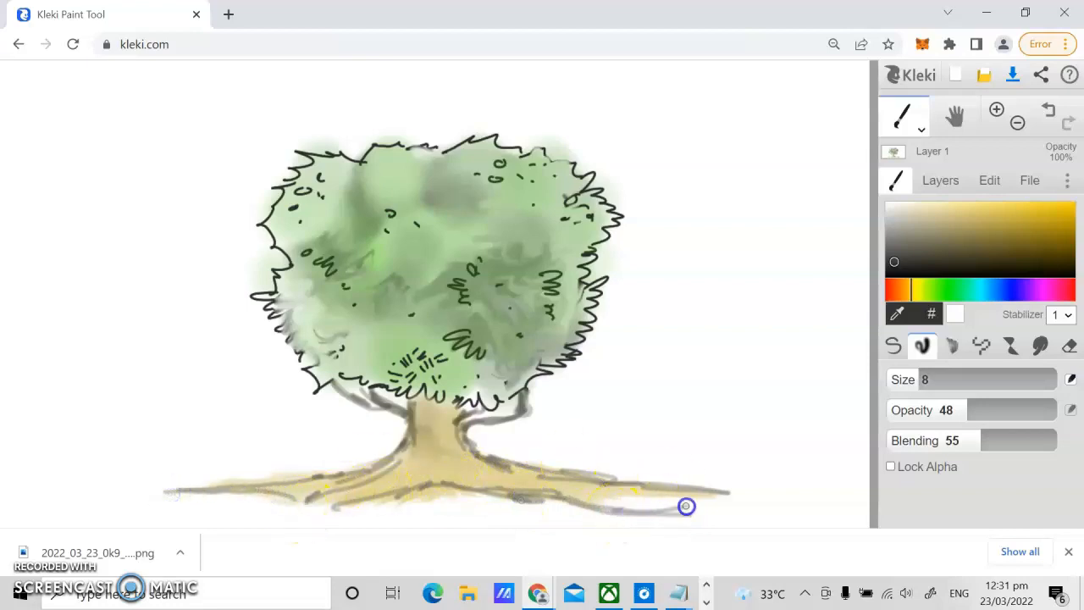
Smudge the outline along the trunk's right base and right root out to its tip, raising the smudge size to 16
left_click(1040, 346)
mouse_move(466, 432)
left_mouse_down()
mouse_move(478, 456)
mouse_move(504, 454)
mouse_move(504, 469)
mouse_move(577, 472)
left_mouse_up()
left_click_drag(916, 378, 934, 379)
left_click_drag(510, 471, 753, 497)
left_click(516, 461)
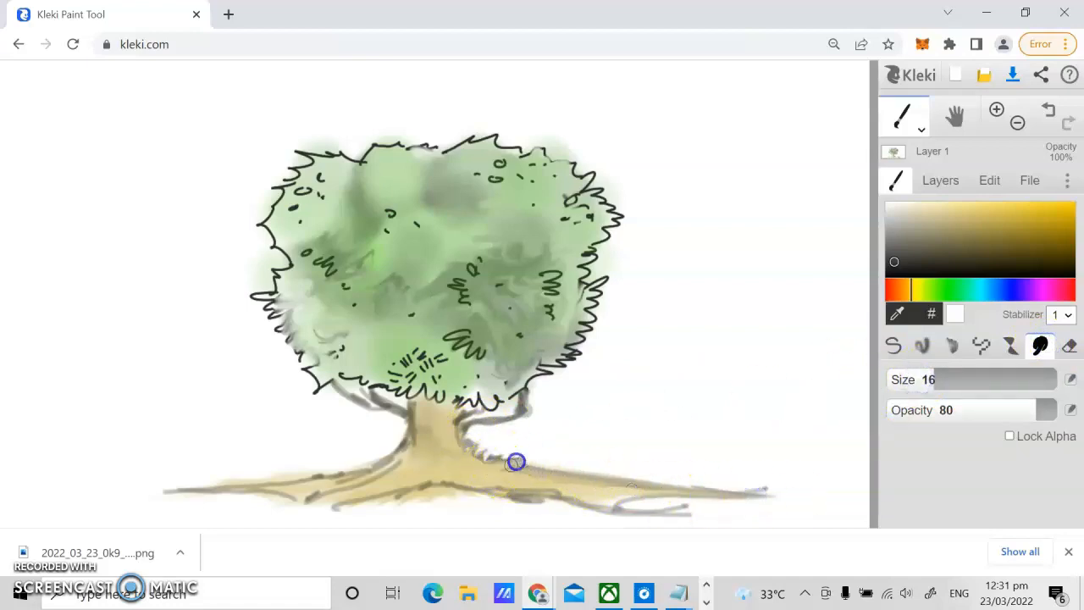
Smudge the dark outlines of both roots and the trunk's left base into the tan fill at smudge size 16
mouse_move(561, 468)
left_mouse_down()
mouse_move(460, 423)
mouse_move(409, 455)
left_mouse_up()
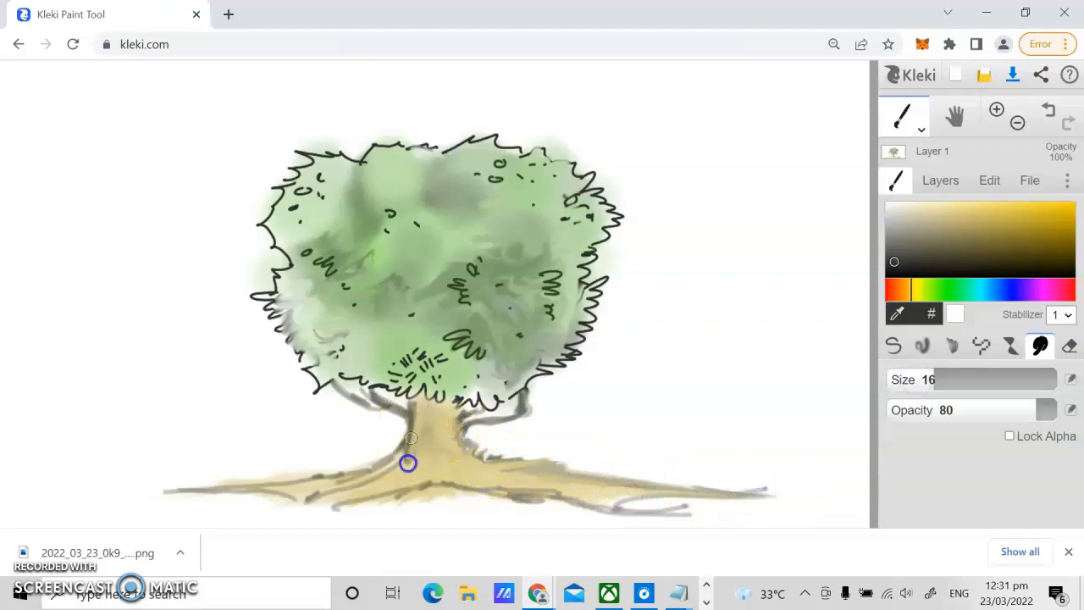
mouse_move(214, 500)
left_mouse_down()
mouse_move(323, 494)
mouse_move(325, 481)
mouse_move(409, 468)
mouse_move(379, 470)
mouse_move(438, 449)
left_mouse_up()
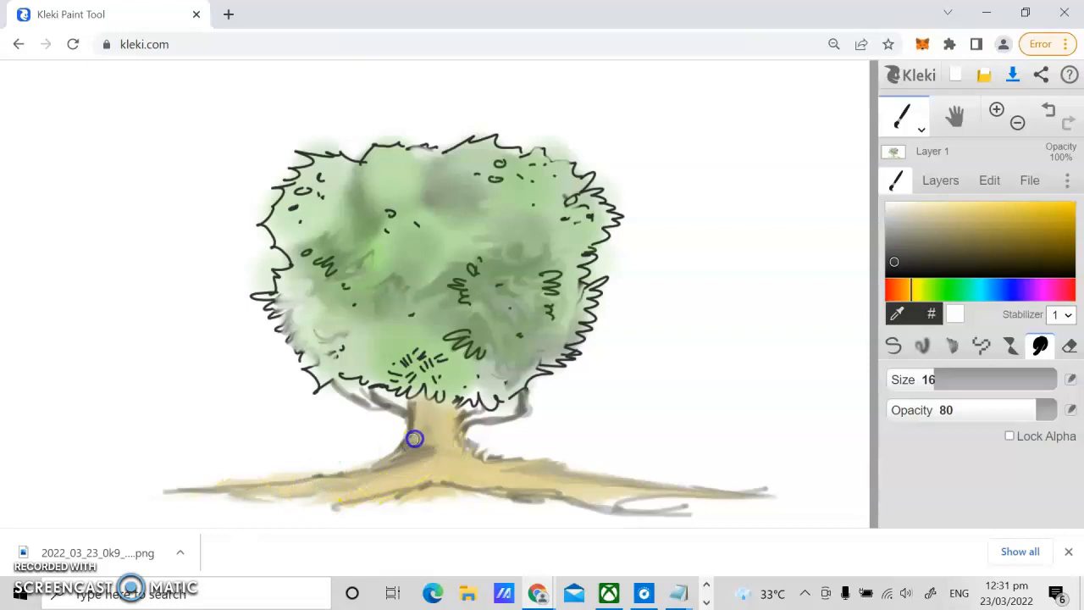
left_click_drag(377, 479, 358, 474)
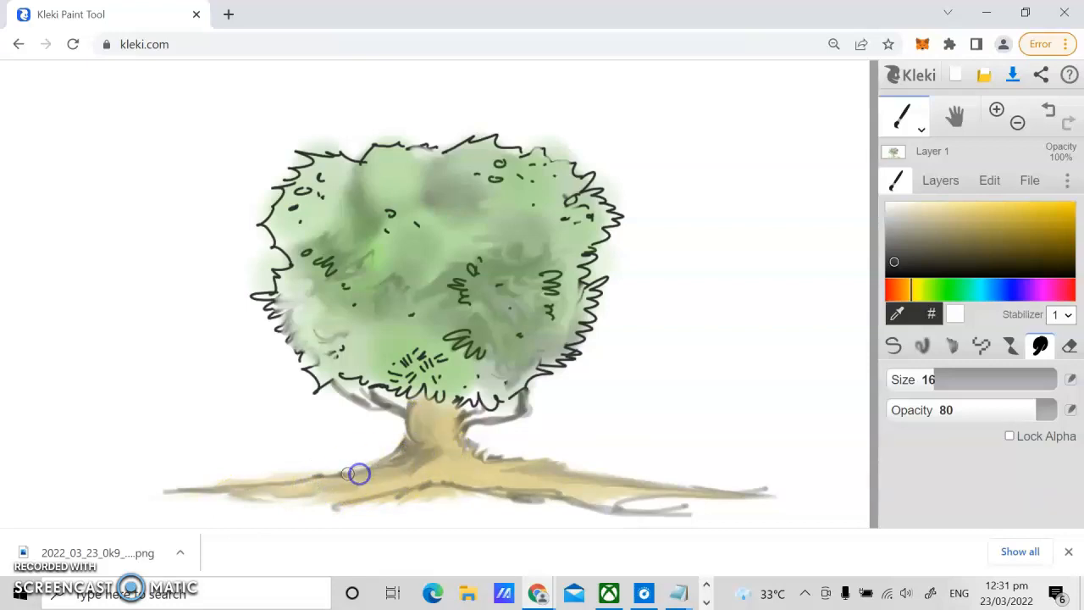
left_click_drag(441, 480, 498, 492)
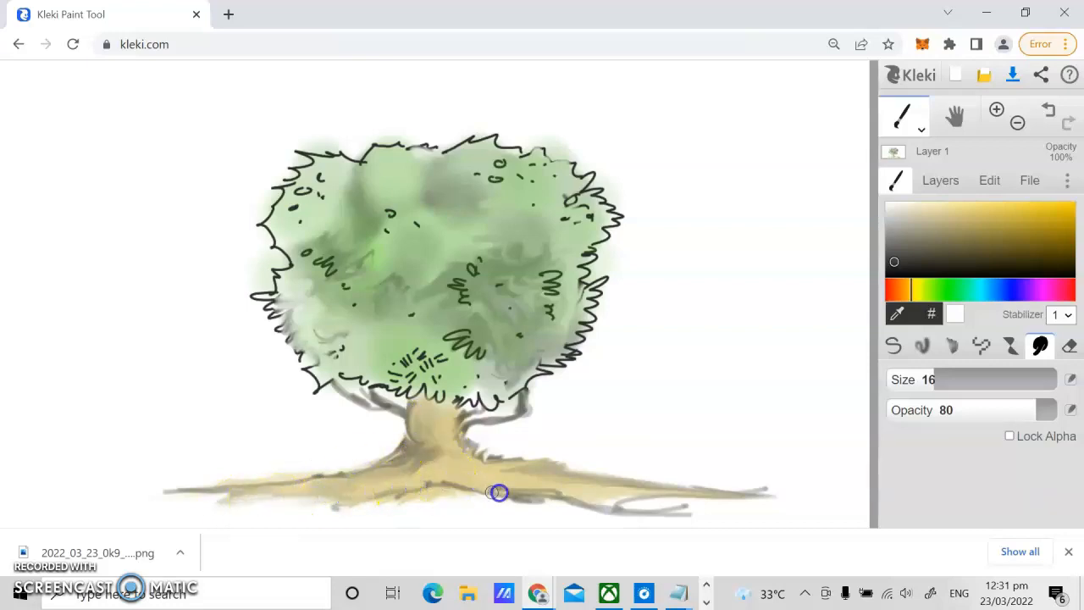
left_click_drag(770, 490, 728, 492)
left_click_drag(421, 439, 413, 460)
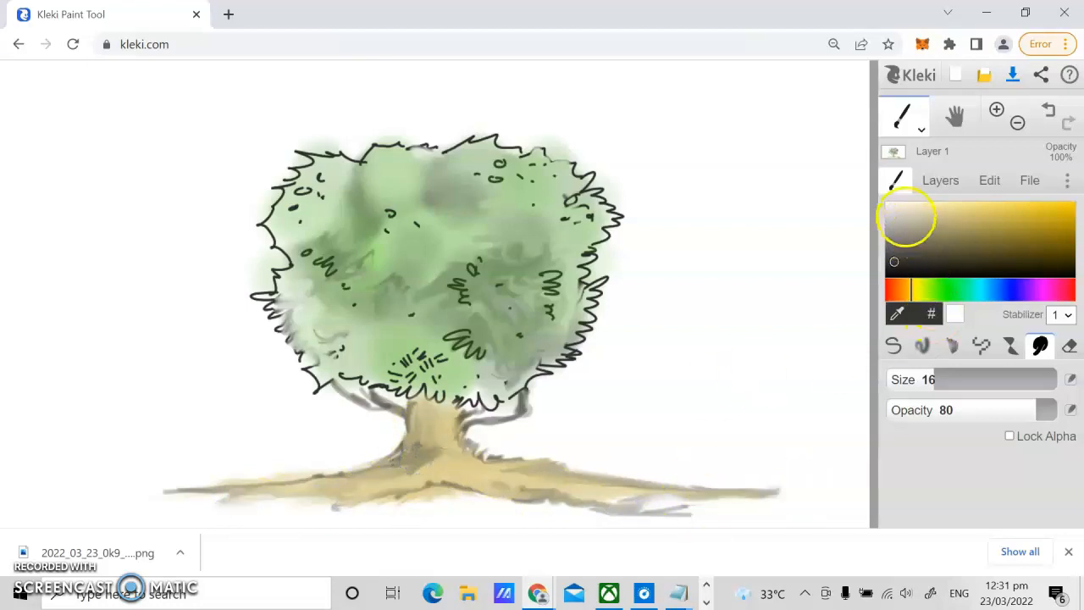
Draw off-white pen highlights at size 2.9 along the trunk's left edge, the left root and the upper right side of the trunk
left_click(894, 208)
left_click(893, 345)
left_click_drag(414, 406, 420, 426)
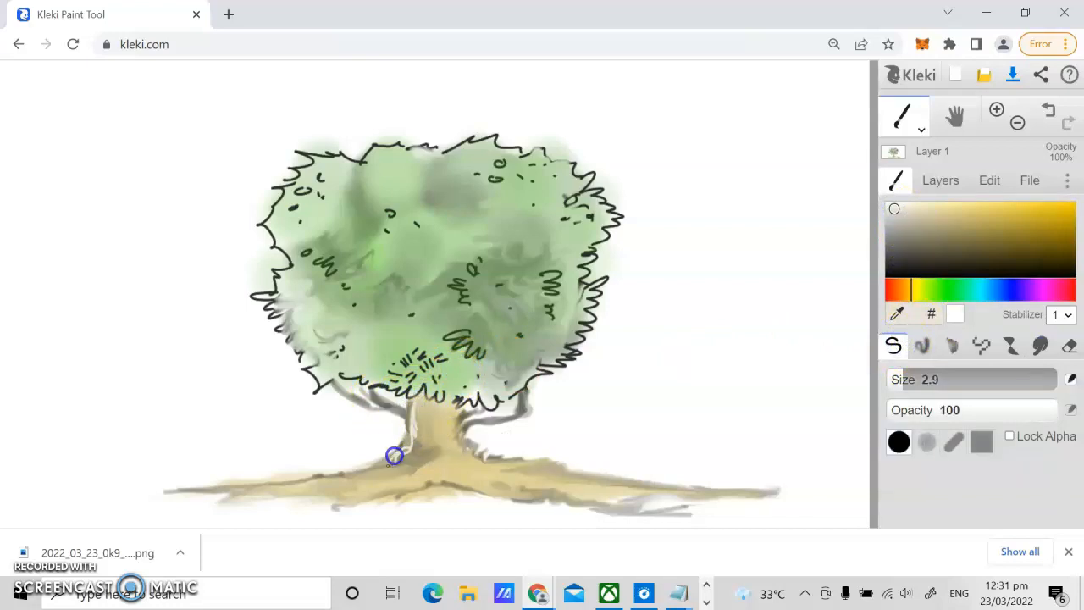
left_click_drag(365, 473, 364, 473)
left_click_drag(400, 454, 365, 471)
left_click_drag(464, 412, 464, 420)
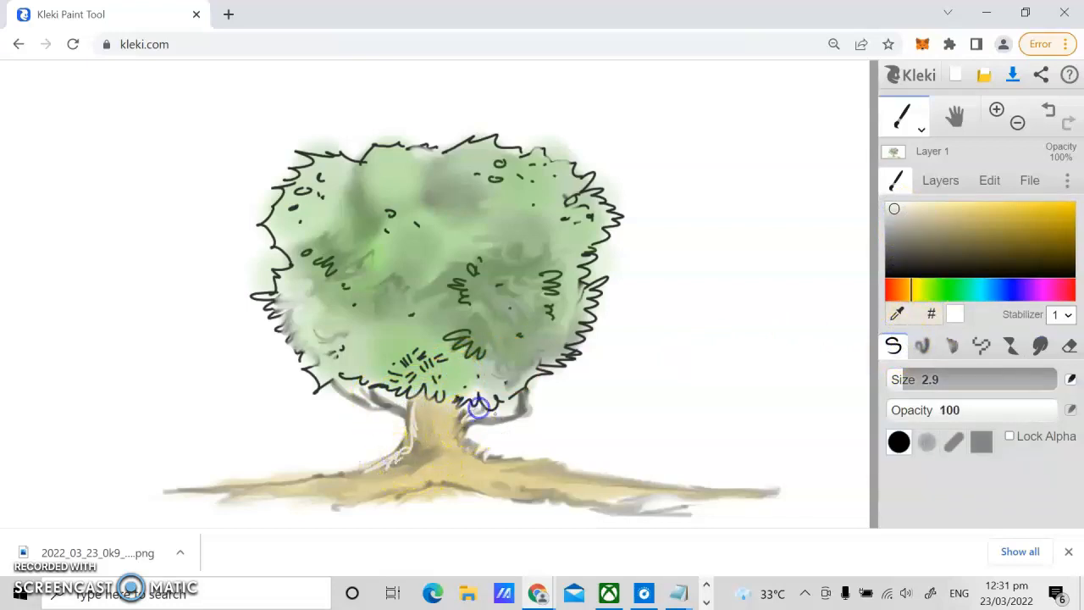
Darken the right branch and trunk edge with the pen, and the left branch with the blend brush at size 8
left_click(906, 262)
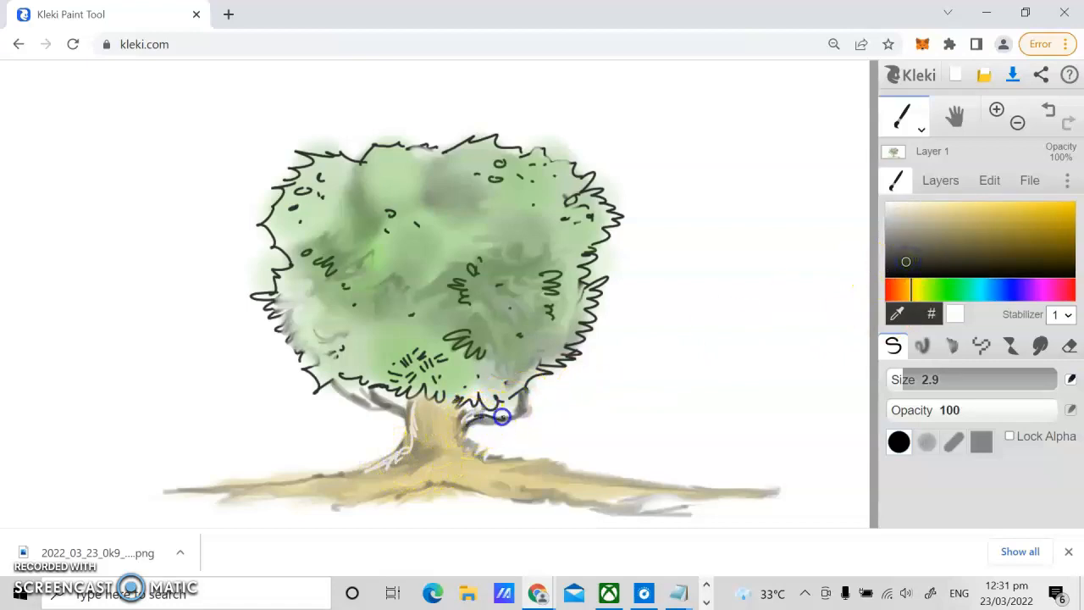
left_click_drag(523, 392, 464, 442)
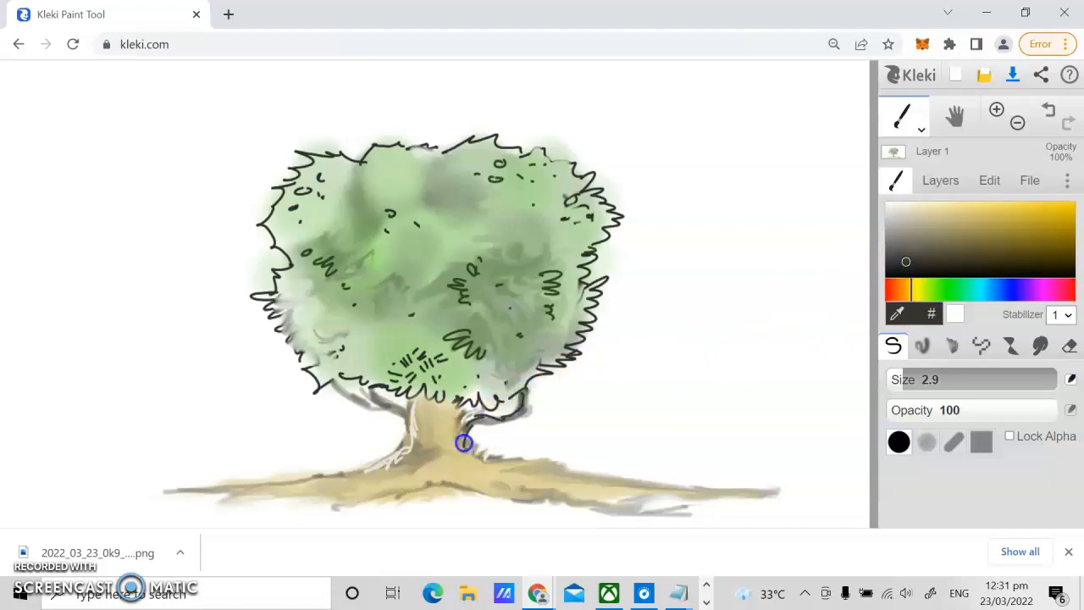
left_click(923, 346)
left_click_drag(373, 390, 334, 378)
left_click(945, 266)
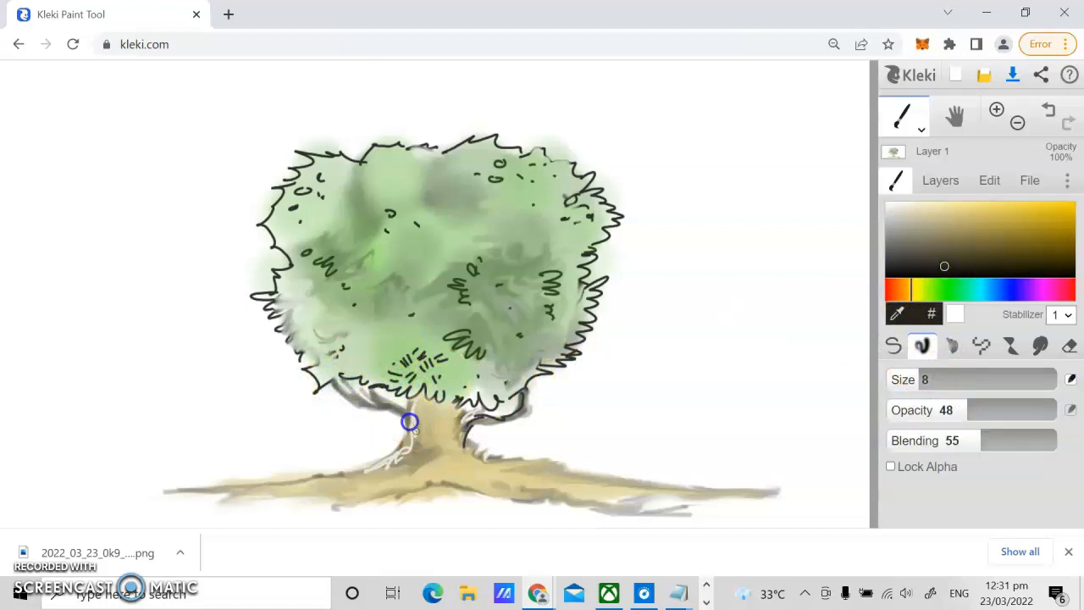
Add off-white pen highlights to the trunk base and across the roots at size 2.9
left_click(894, 346)
left_click(905, 216)
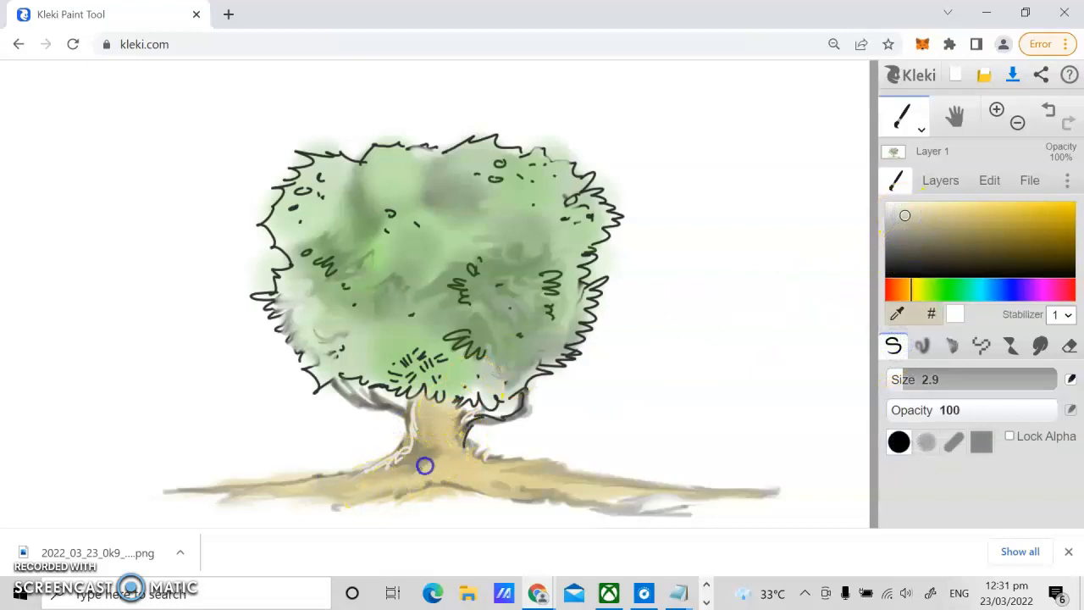
left_click(892, 210)
left_click_drag(492, 485, 509, 490)
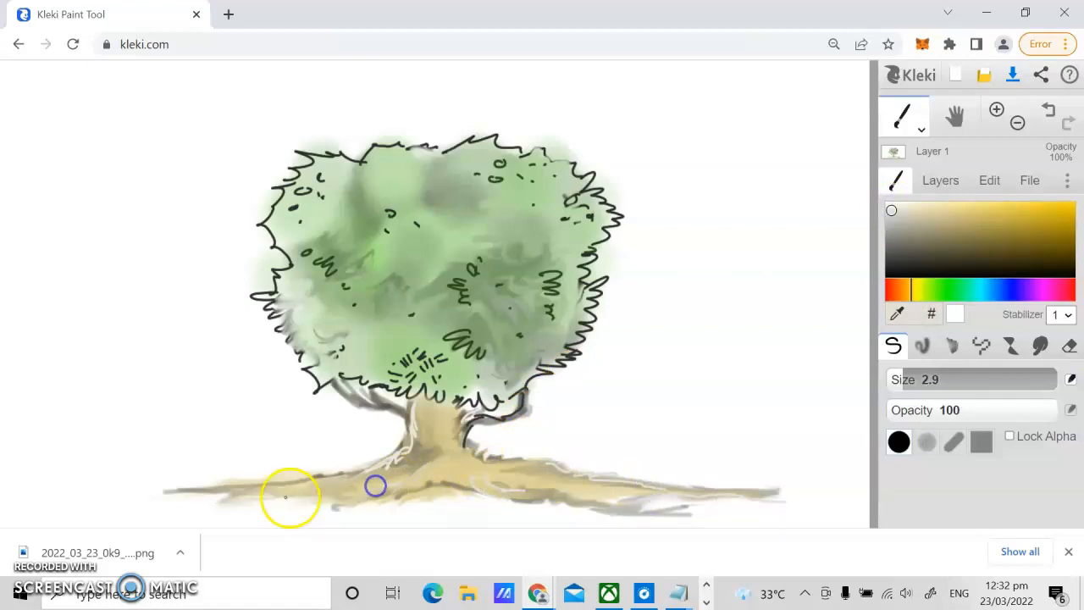
Smudge the upper edges of the roots outward along the right root and past its tip at size 16
left_click(1041, 346)
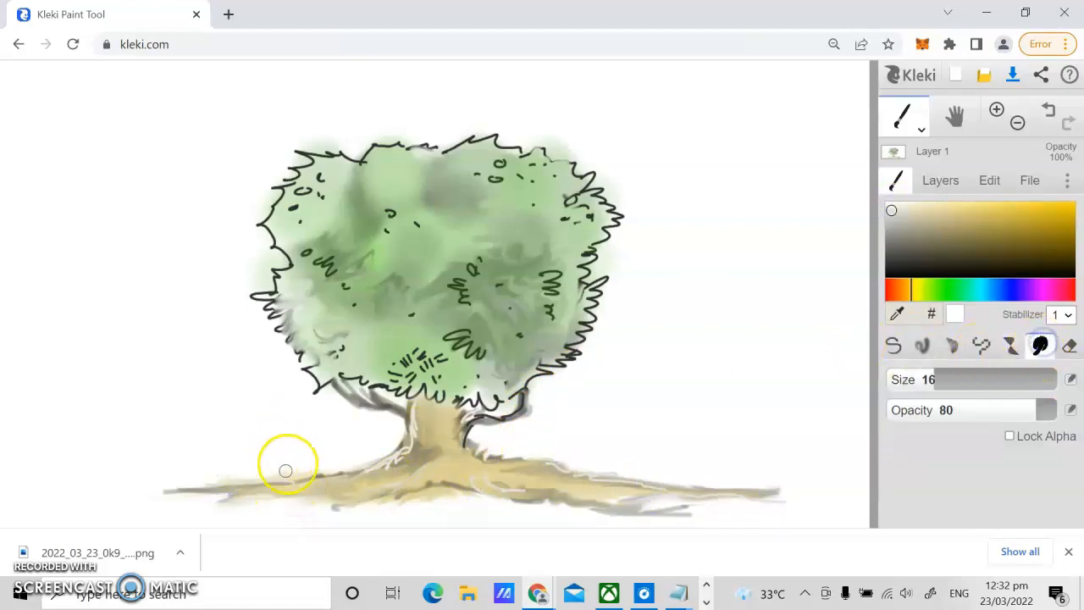
mouse_move(316, 473)
left_mouse_down()
mouse_move(720, 486)
mouse_move(851, 503)
left_mouse_up()
left_click_drag(681, 499, 772, 519)
left_click_drag(626, 494, 637, 495)
Smudge the root colour out to both canvas edges at size 38, forming a broad tan ground beneath the tree
left_click(935, 379)
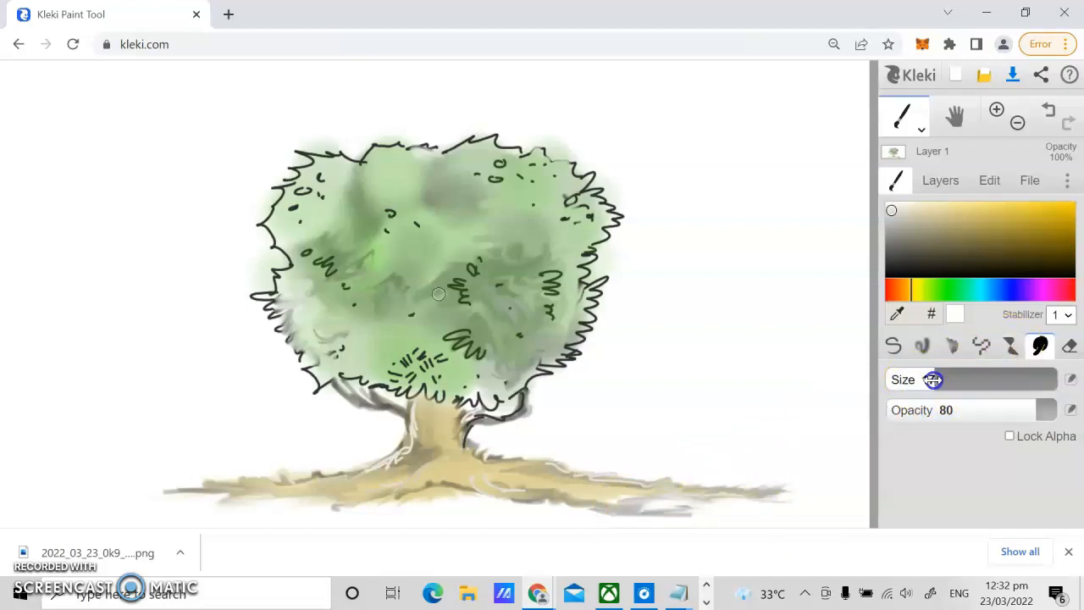
mouse_move(500, 508)
left_mouse_down()
mouse_move(477, 497)
mouse_move(494, 491)
mouse_move(472, 494)
mouse_move(539, 510)
mouse_move(482, 510)
mouse_move(610, 521)
mouse_move(519, 489)
mouse_move(339, 518)
left_mouse_up()
left_click_drag(924, 379, 962, 379)
left_click_drag(442, 509, 615, 511)
left_click_drag(497, 504, 25, 501)
mouse_move(624, 504)
left_mouse_down()
mouse_move(779, 514)
mouse_move(855, 505)
left_mouse_up()
mouse_move(593, 497)
left_mouse_down()
mouse_move(429, 500)
mouse_move(390, 521)
mouse_move(23, 506)
mouse_move(134, 514)
mouse_move(125, 523)
mouse_move(189, 516)
mouse_move(128, 521)
mouse_move(107, 539)
mouse_move(352, 527)
left_mouse_up()
mouse_move(453, 514)
left_mouse_down()
mouse_move(752, 521)
mouse_move(653, 517)
mouse_move(835, 510)
left_mouse_up()
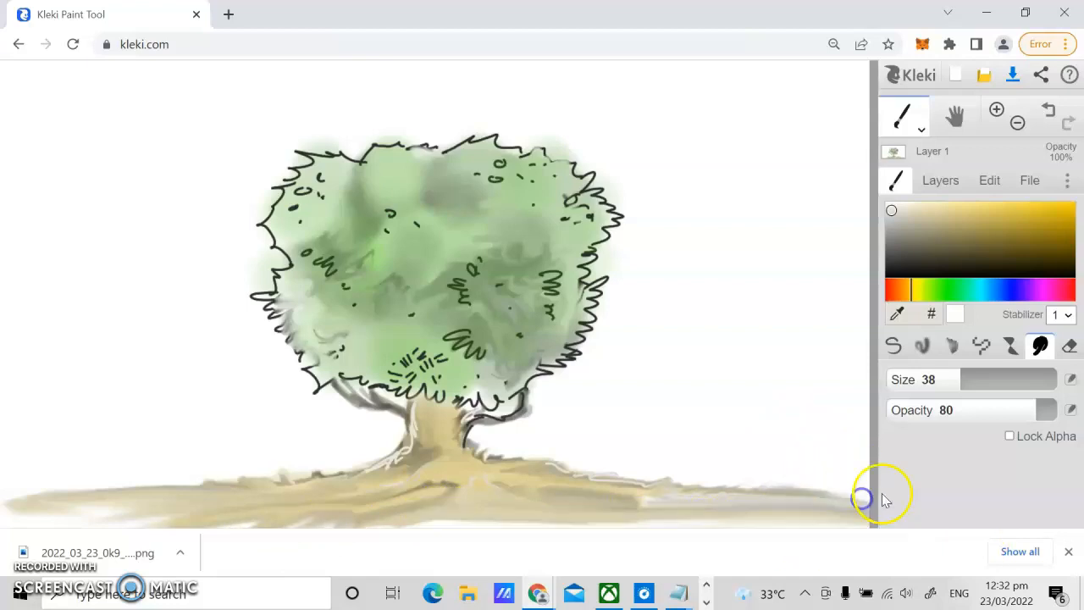
Draw a jagged grass line along the ground's upper edge with the pen, starting with short dark strokes and continuing in green on both sides
left_click(893, 346)
left_click(975, 270)
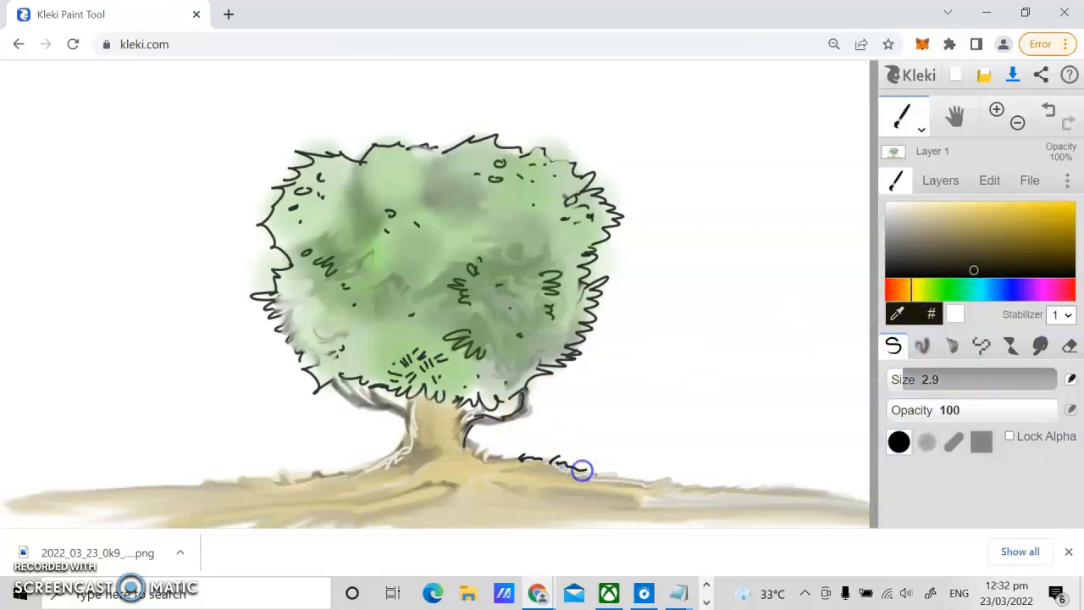
left_click(955, 291)
left_click(1058, 233)
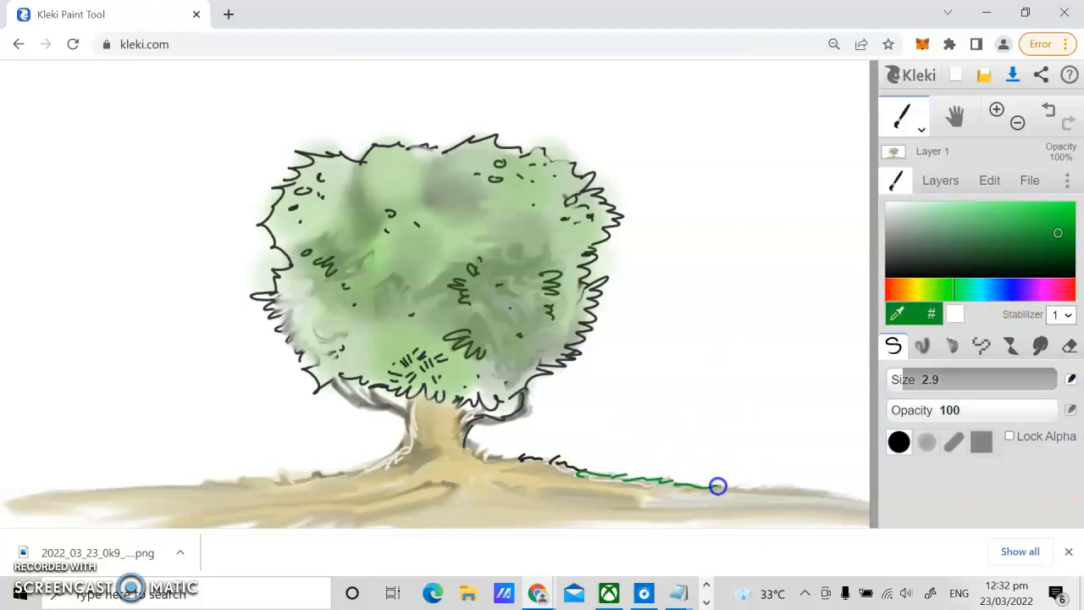
left_click_drag(377, 462, 416, 430)
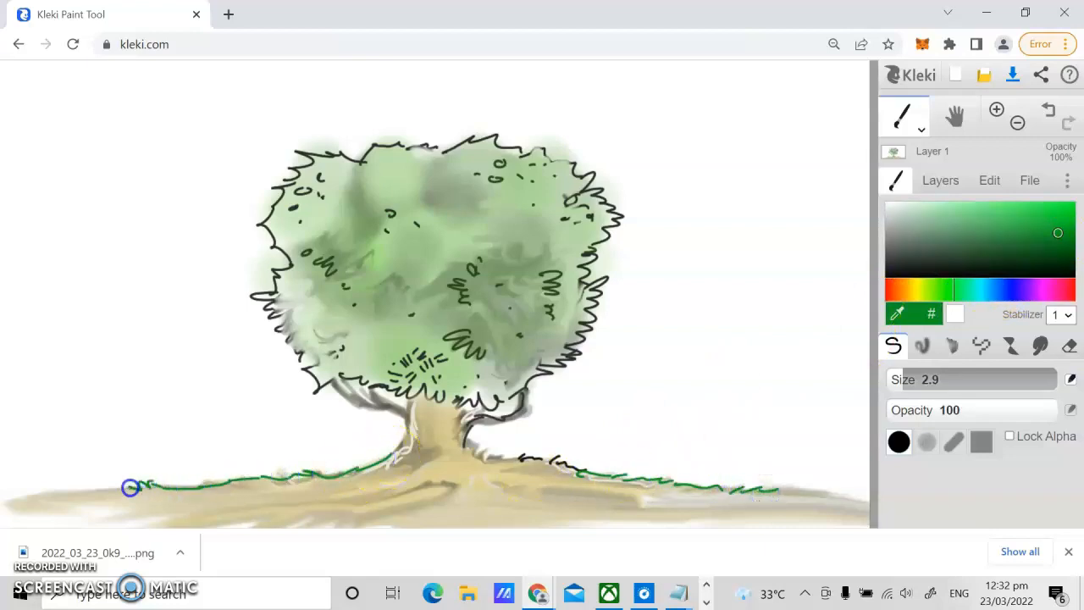
left_click_drag(767, 491, 859, 490)
Smudge the green grass line into the tan ground across the full canvas width
left_click(1043, 346)
mouse_move(721, 477)
left_mouse_down()
mouse_move(818, 485)
mouse_move(624, 483)
mouse_move(629, 469)
mouse_move(569, 475)
mouse_move(551, 463)
mouse_move(360, 468)
mouse_move(285, 483)
mouse_move(338, 480)
mouse_move(325, 470)
mouse_move(340, 485)
mouse_move(255, 479)
mouse_move(172, 492)
mouse_move(318, 475)
mouse_move(204, 492)
mouse_move(249, 503)
mouse_move(284, 485)
mouse_move(161, 499)
mouse_move(272, 476)
mouse_move(122, 499)
mouse_move(314, 479)
mouse_move(23, 504)
left_mouse_up()
mouse_move(635, 480)
left_mouse_down()
mouse_move(668, 497)
mouse_move(867, 506)
left_mouse_up()
Ink the ground's upper edge left of the trunk and the root lines below it in near-black with the pen at size 2.9
left_click(900, 264)
left_click(894, 347)
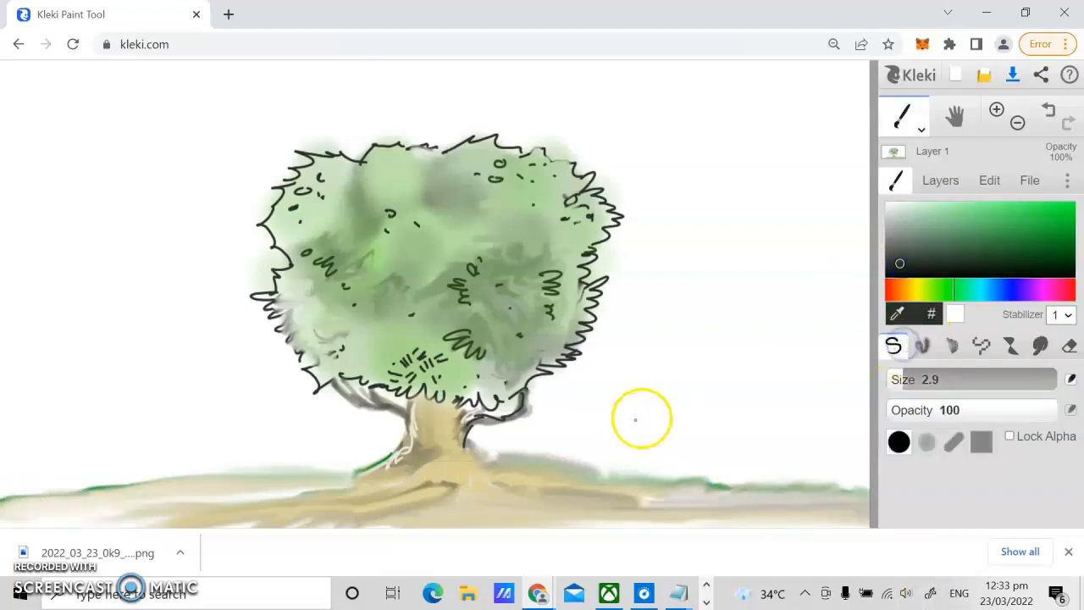
left_click_drag(391, 455, 343, 474)
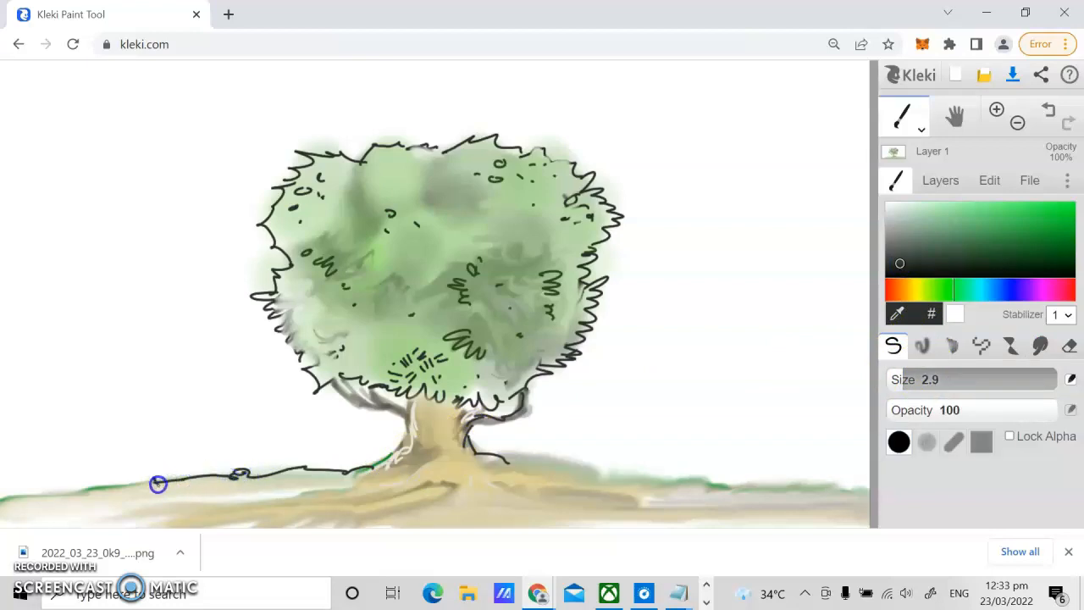
left_click_drag(84, 494, 2, 506)
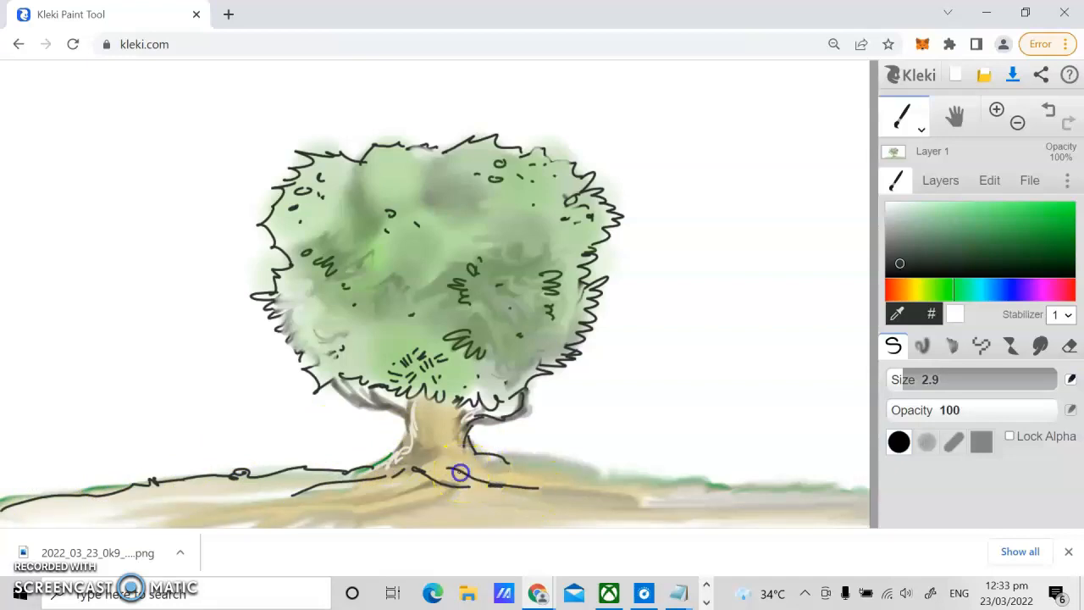
Ink the right ground contour with grass tufts, small pebbles on the left ground, and the outlines of both branches
left_click_drag(487, 456, 526, 461)
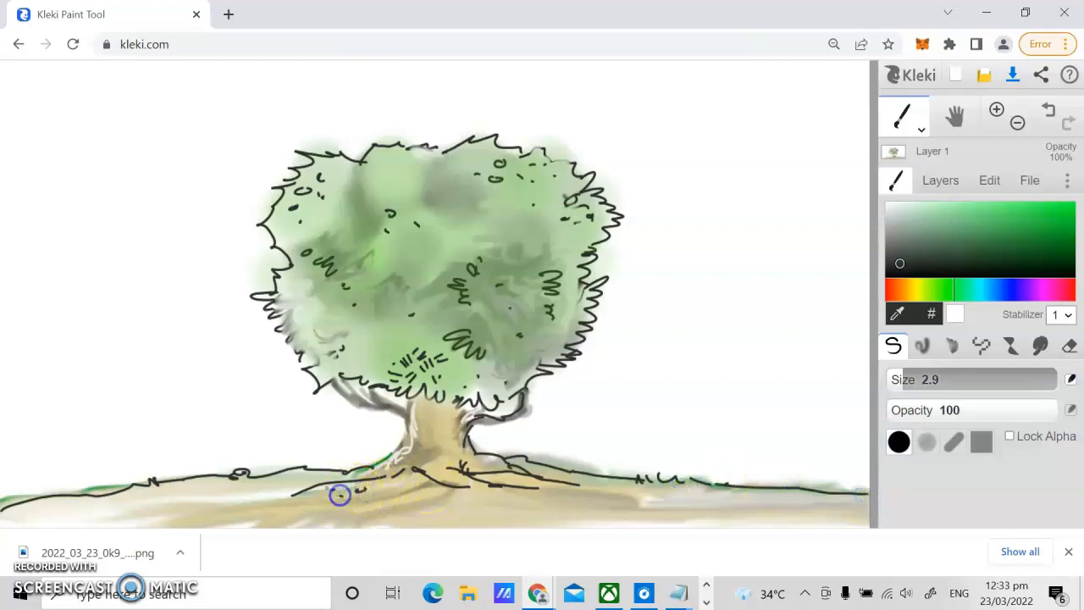
left_click_drag(242, 492, 247, 491)
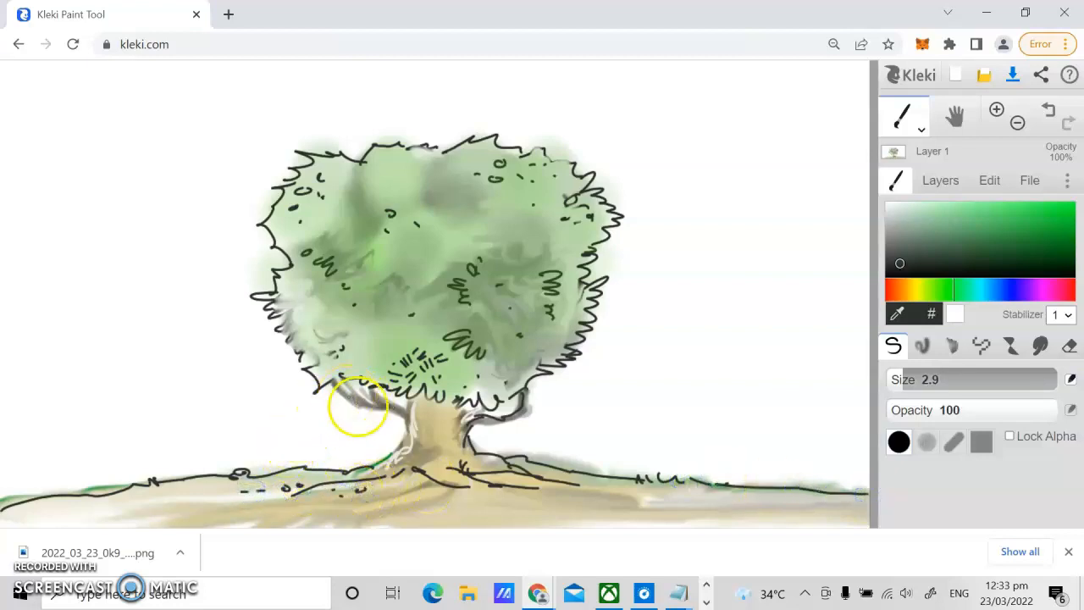
left_click_drag(363, 388, 405, 426)
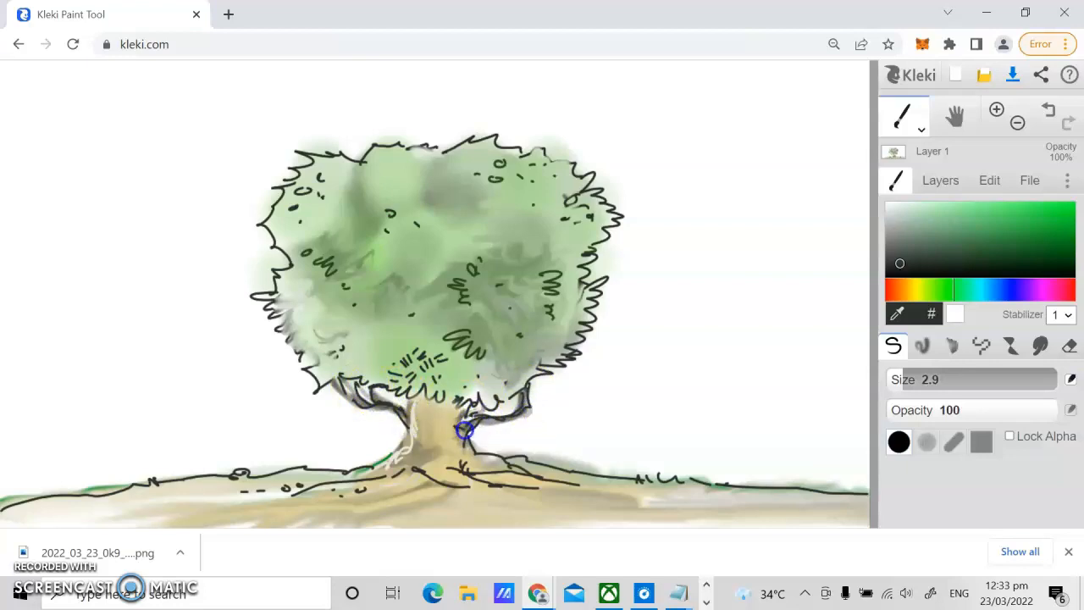
Add small off-white and white pen highlights to the trunk base and the ground
left_click(891, 215)
mouse_move(462, 433)
left_mouse_down()
mouse_move(432, 406)
mouse_move(399, 457)
mouse_move(409, 492)
left_mouse_up()
left_click(886, 207)
left_click_drag(231, 502, 219, 496)
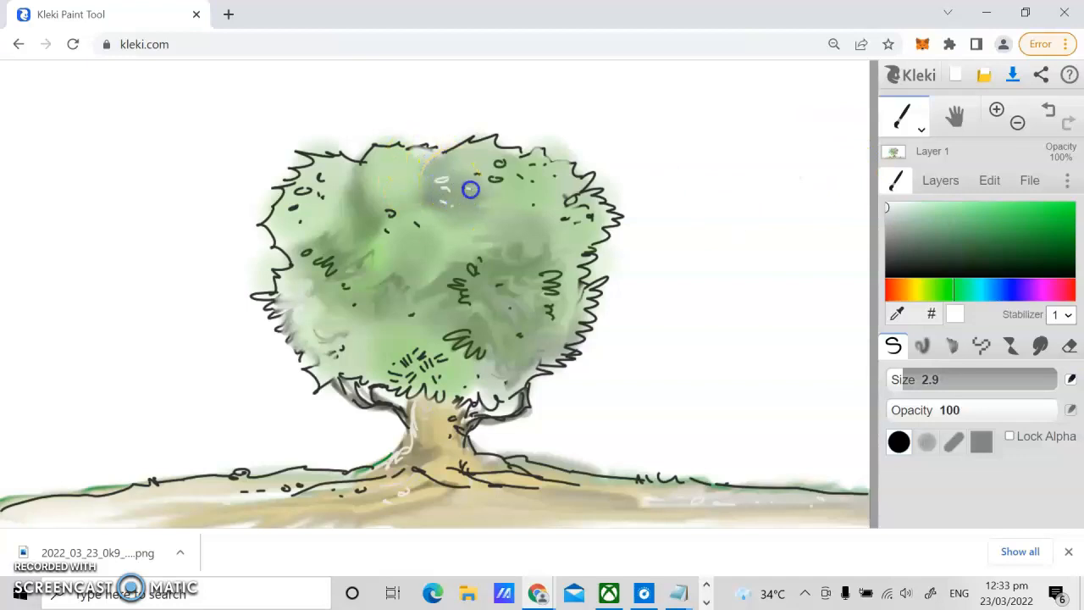
Dot small white pen highlights over the upper right and left parts of the foliage
left_click_drag(517, 224, 522, 223)
left_click_drag(543, 225, 548, 227)
left_click(517, 249)
left_click(310, 313)
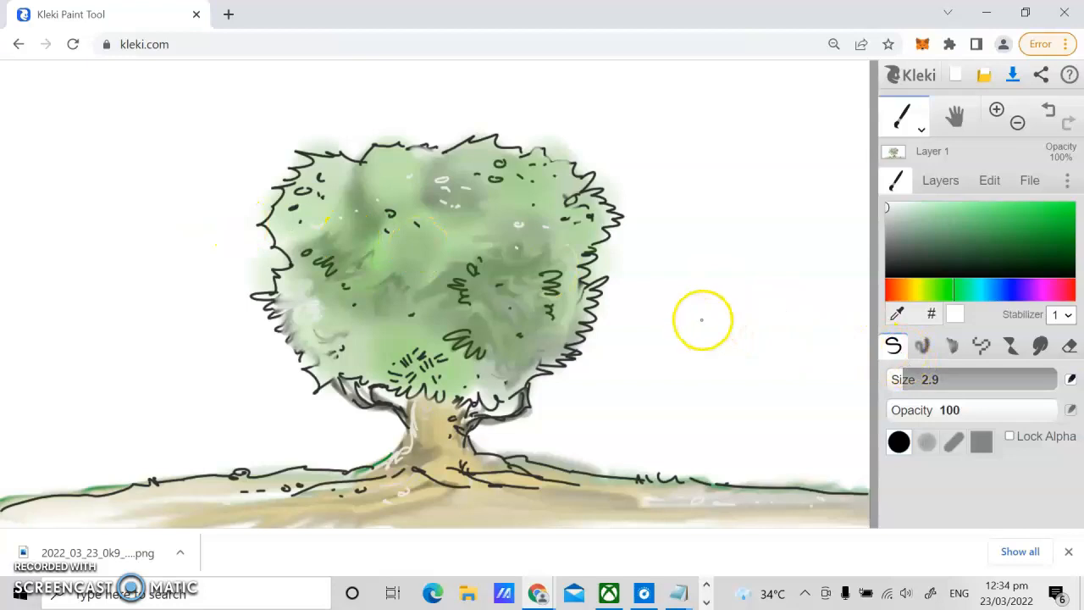
Paint a soft light blue sky left of the tree with the blend brush, enlarged to size 112
left_click(926, 347)
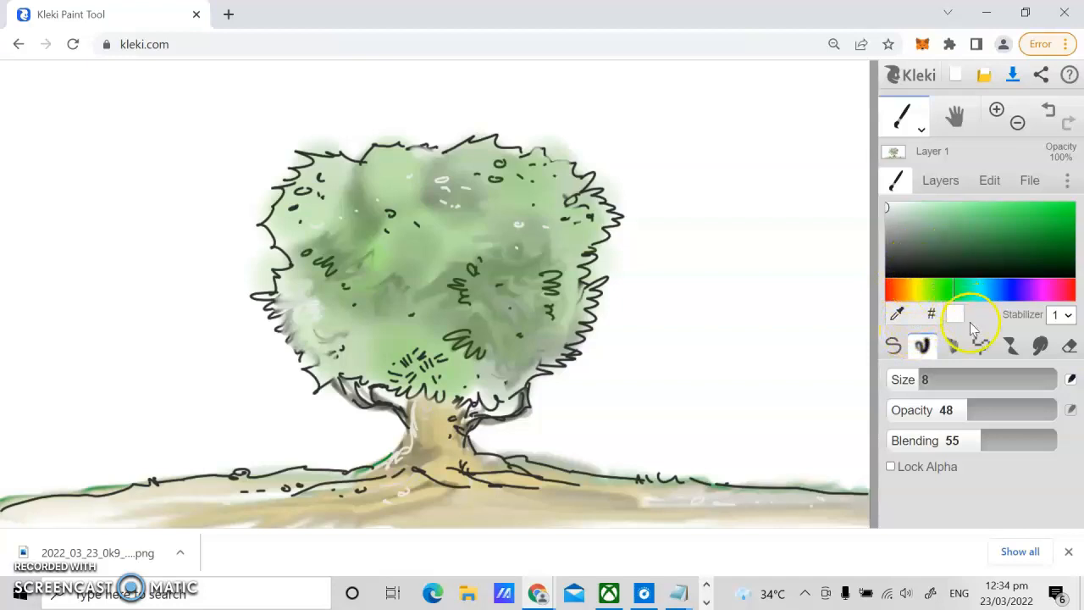
left_click_drag(929, 378, 973, 375)
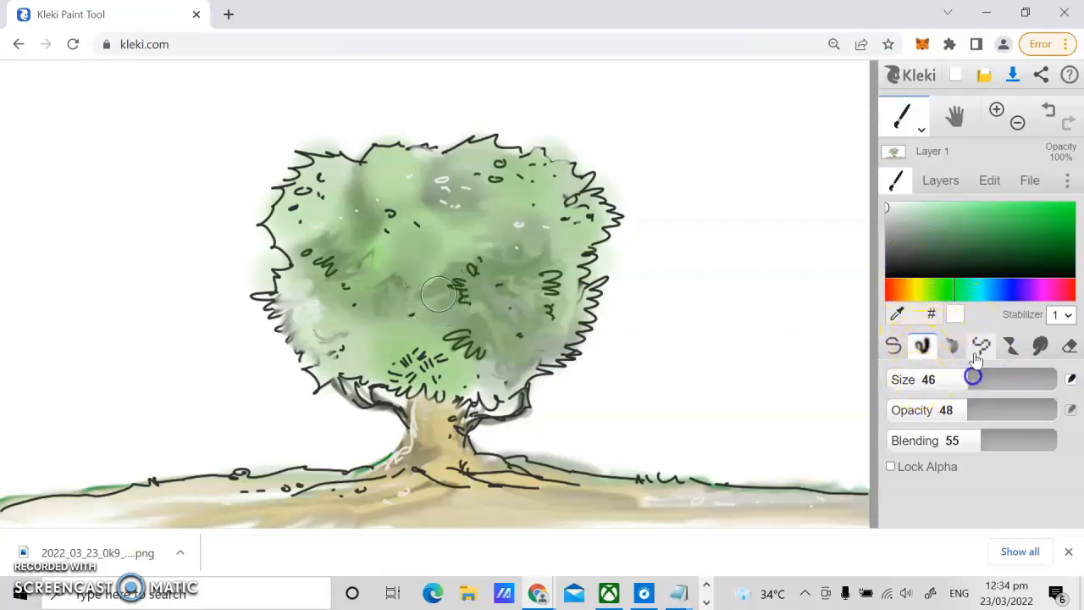
mouse_move(938, 293)
left_mouse_down()
mouse_move(930, 291)
mouse_move(980, 291)
left_mouse_up()
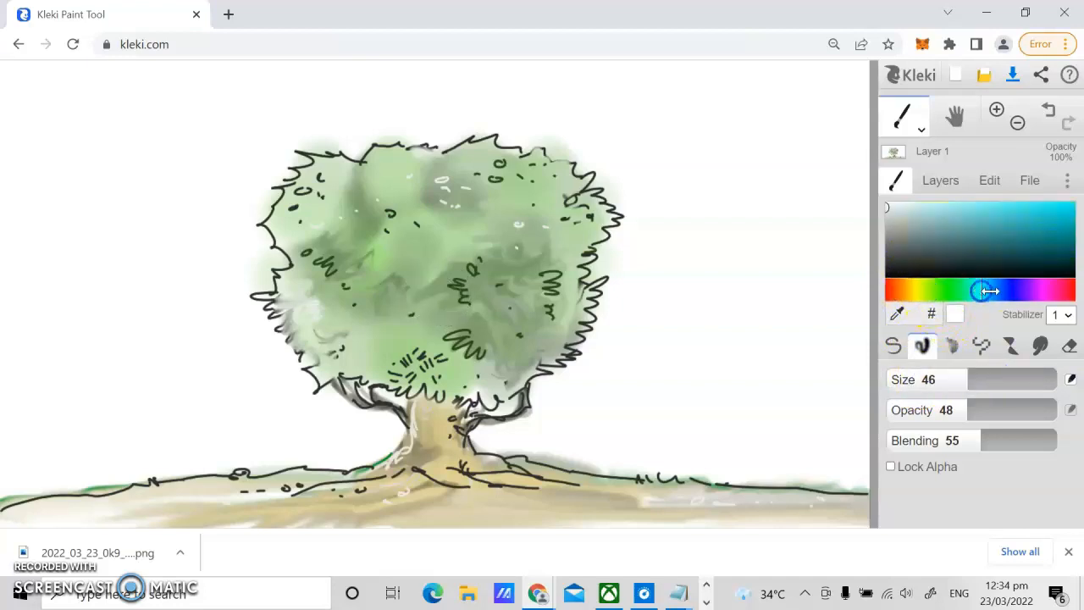
left_click(946, 215)
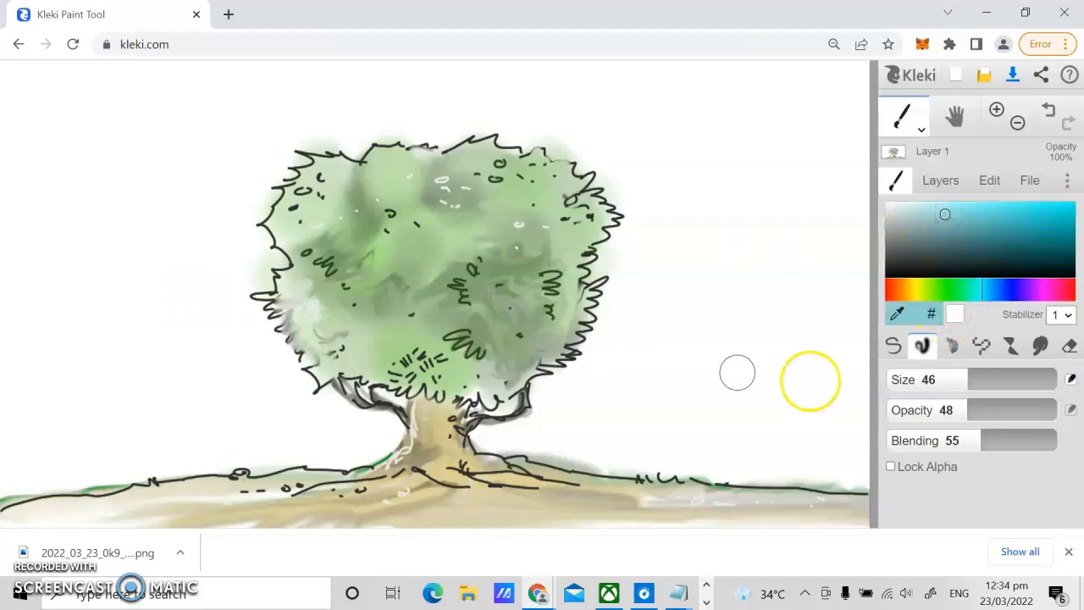
left_click_drag(968, 377, 1016, 370)
mouse_move(144, 254)
left_mouse_down()
mouse_move(99, 334)
mouse_move(135, 361)
mouse_move(240, 377)
mouse_move(122, 432)
mouse_move(30, 424)
mouse_move(29, 402)
left_mouse_up()
Extend the sky over the tree and to its right in a paler blue, with the blend brush at opacity 42 and blending 40
left_click(916, 212)
left_click_drag(964, 412, 952, 412)
mouse_move(55, 238)
left_mouse_down()
mouse_move(73, 276)
mouse_move(194, 230)
mouse_move(181, 189)
mouse_move(45, 159)
mouse_move(53, 135)
mouse_move(118, 109)
mouse_move(259, 118)
mouse_move(249, 117)
mouse_move(331, 99)
mouse_move(615, 102)
mouse_move(748, 115)
left_mouse_up()
mouse_move(945, 410)
left_mouse_down()
mouse_move(959, 414)
mouse_move(956, 446)
left_mouse_up()
mouse_move(695, 293)
left_mouse_down()
mouse_move(675, 189)
mouse_move(743, 153)
mouse_move(687, 153)
mouse_move(660, 172)
mouse_move(802, 288)
mouse_move(710, 277)
left_mouse_up()
left_click(1040, 345)
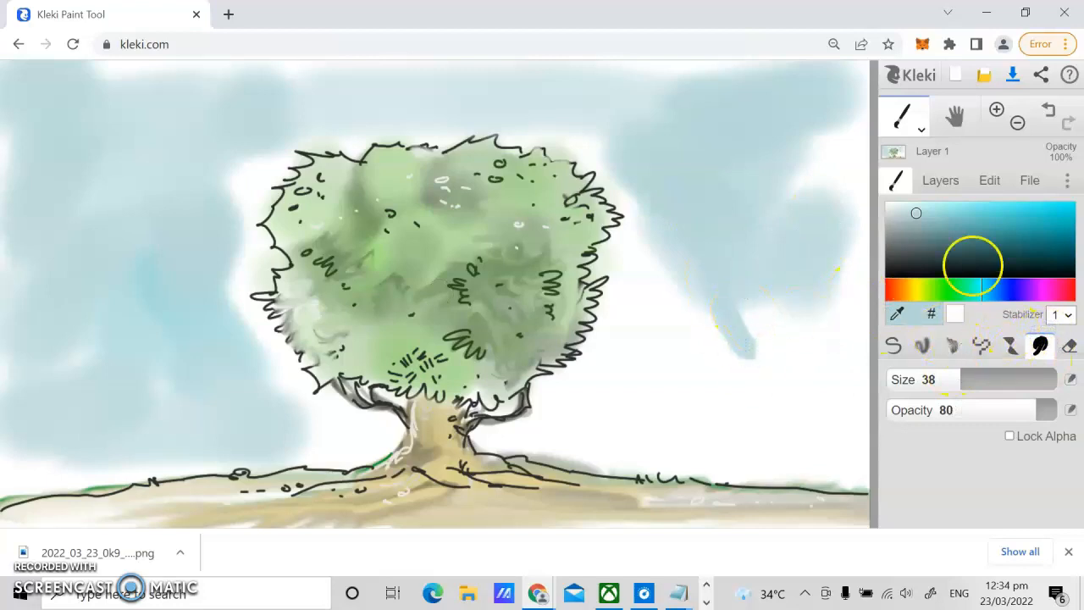
left_click(915, 246)
left_click_drag(1037, 410, 1020, 410)
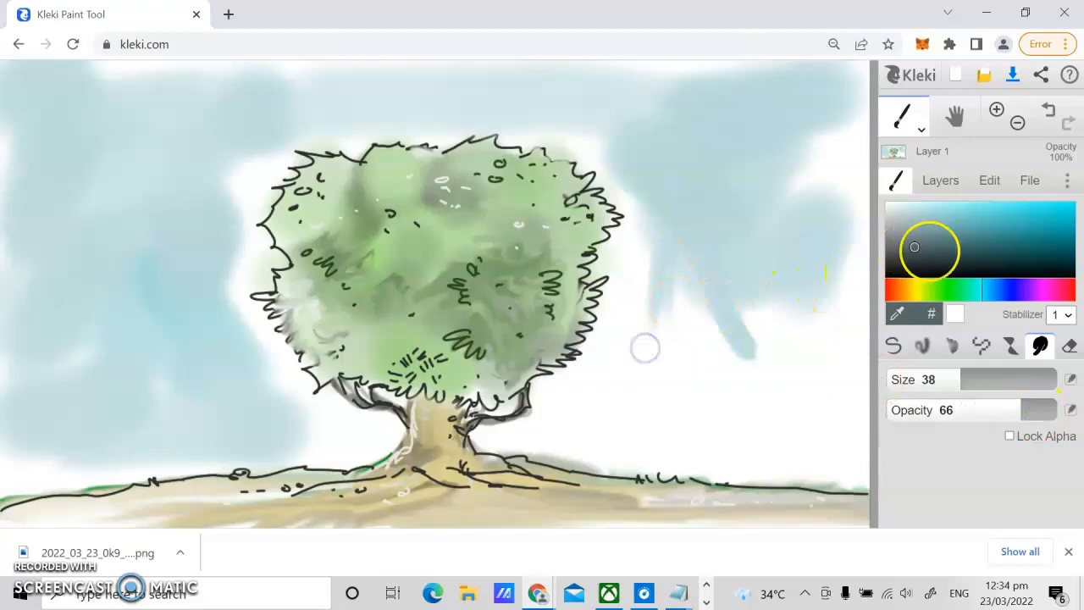
left_click(922, 346)
left_click_drag(682, 233, 758, 348)
key("ctrl+z")
key("ctrl+z")
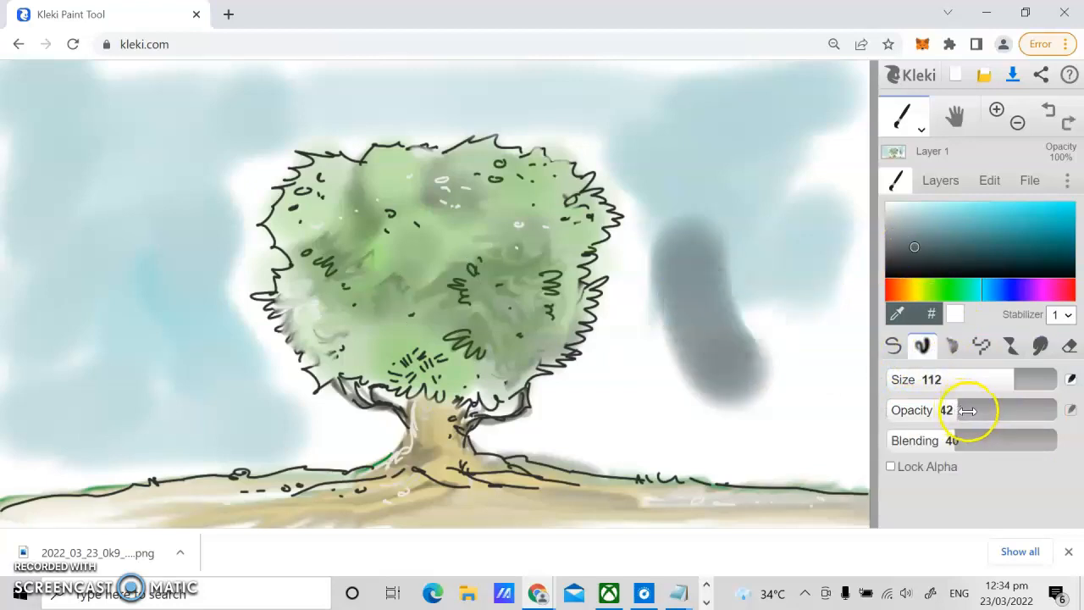
Fill the sky to the right of the tree with pale blue, using the blend brush at opacity 77
mouse_move(963, 411)
left_mouse_down()
mouse_move(1036, 409)
mouse_move(1020, 409)
left_mouse_up()
mouse_move(757, 259)
left_mouse_down()
mouse_move(791, 399)
mouse_move(820, 339)
left_mouse_up()
key("ctrl+z")
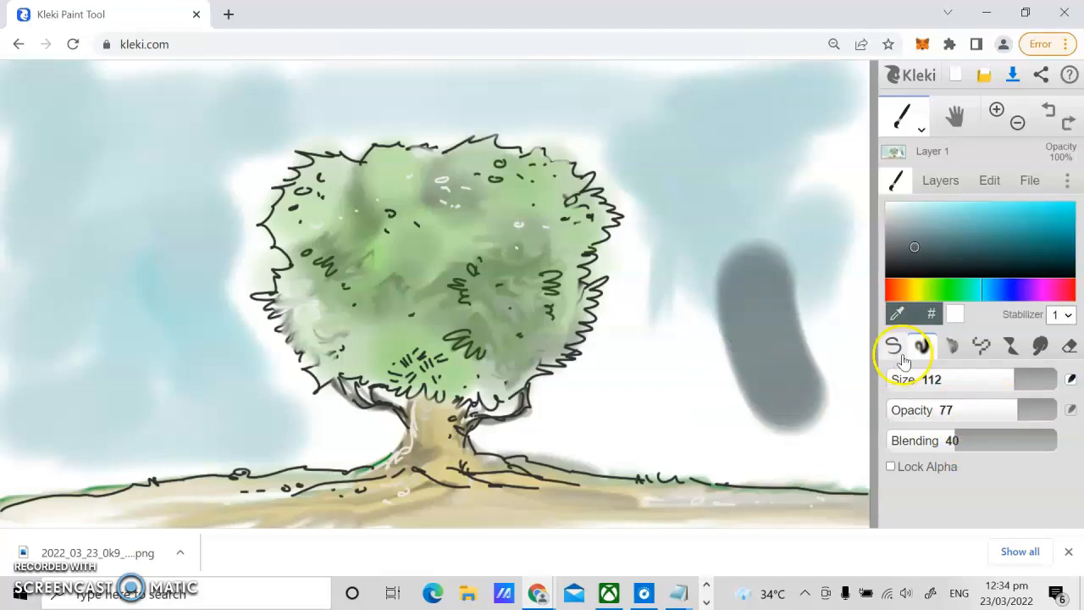
mouse_move(954, 262)
left_mouse_down()
mouse_move(948, 218)
mouse_move(911, 207)
left_mouse_up()
mouse_move(776, 253)
left_mouse_down()
mouse_move(747, 312)
mouse_move(666, 232)
mouse_move(658, 317)
mouse_move(603, 404)
mouse_move(570, 430)
mouse_move(680, 423)
mouse_move(713, 391)
mouse_move(730, 417)
mouse_move(820, 423)
mouse_move(825, 137)
mouse_move(843, 117)
left_mouse_up()
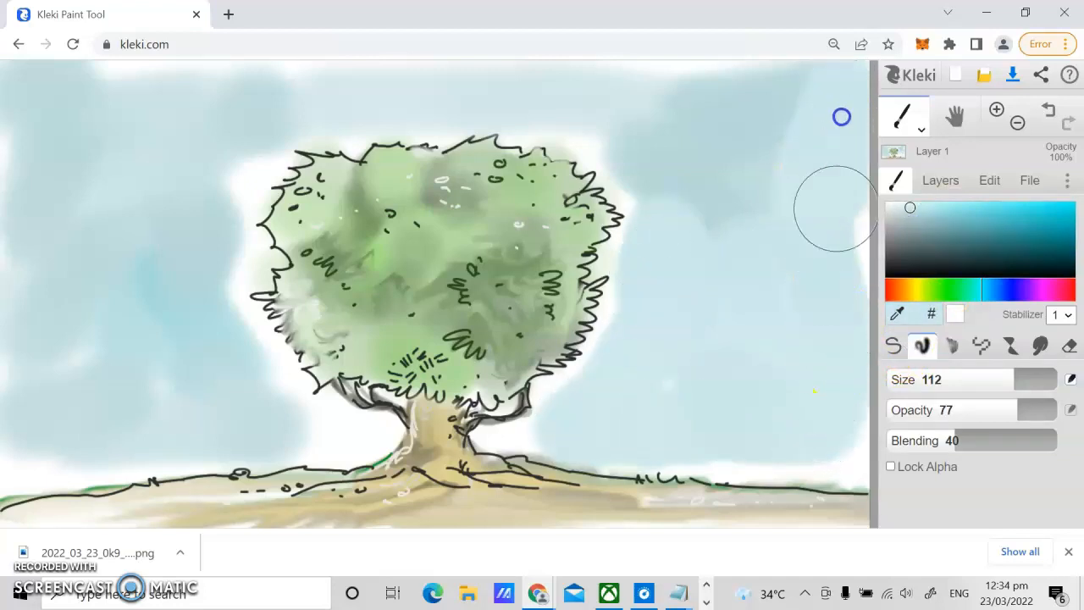
mouse_move(789, 426)
left_mouse_down()
mouse_move(817, 451)
mouse_move(687, 447)
left_mouse_up()
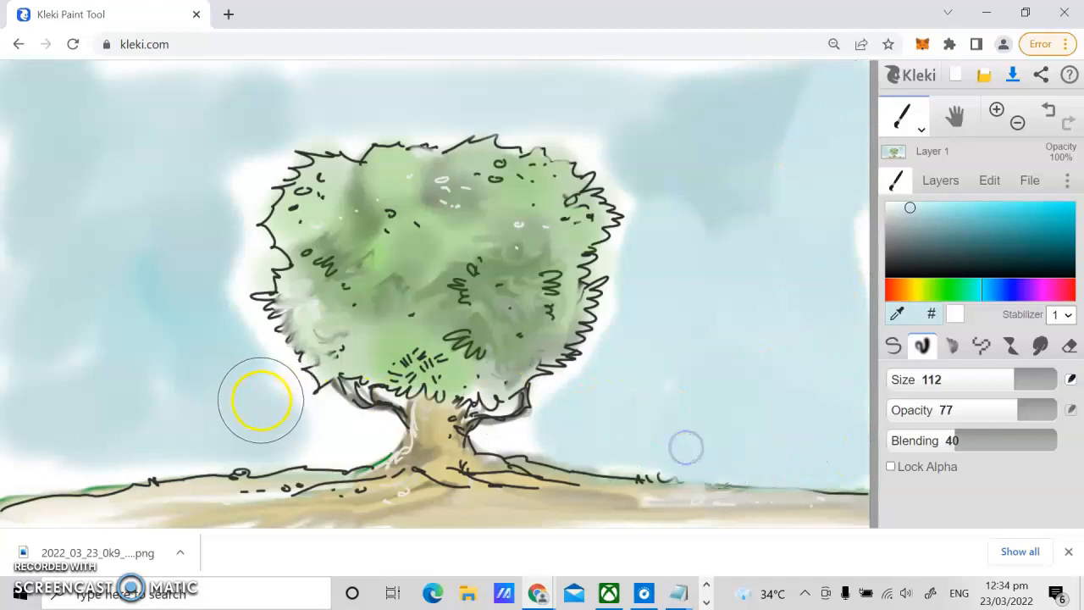
key("ctrl+z")
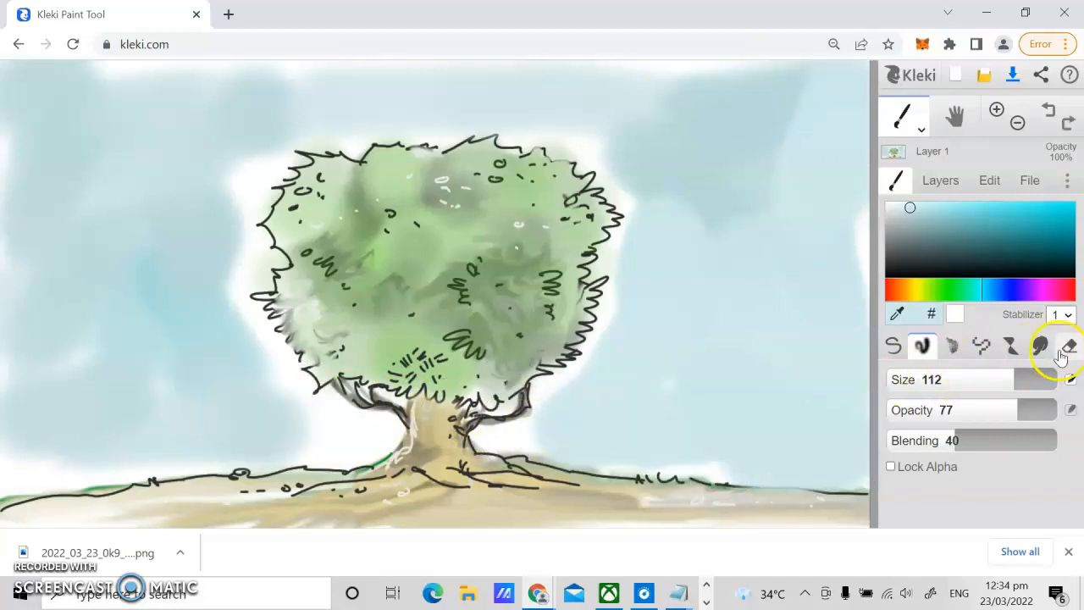
Smudge the edges of the sky around the tree and soften the blue patches, at size 38 and opacity 66
left_click(1044, 340)
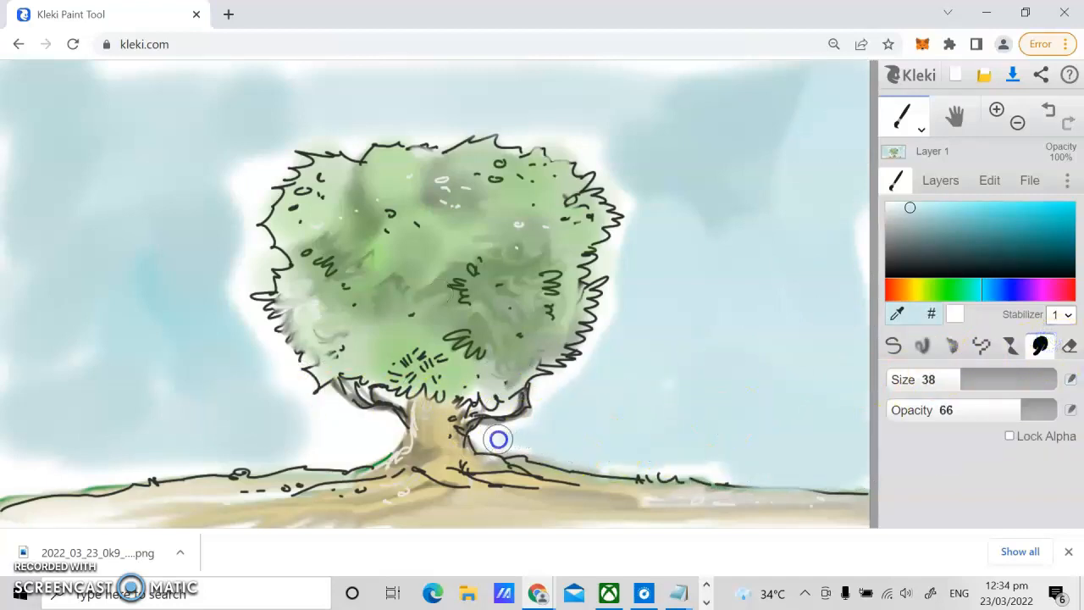
mouse_move(351, 438)
left_mouse_down()
mouse_move(327, 446)
mouse_move(300, 421)
left_mouse_up()
mouse_move(203, 428)
left_mouse_down()
mouse_move(356, 442)
mouse_move(230, 457)
mouse_move(339, 452)
left_mouse_up()
mouse_move(222, 380)
left_mouse_down()
mouse_move(236, 324)
mouse_move(218, 299)
mouse_move(248, 292)
mouse_move(251, 322)
left_mouse_up()
mouse_move(254, 252)
left_mouse_down()
mouse_move(253, 191)
mouse_move(232, 175)
left_mouse_up()
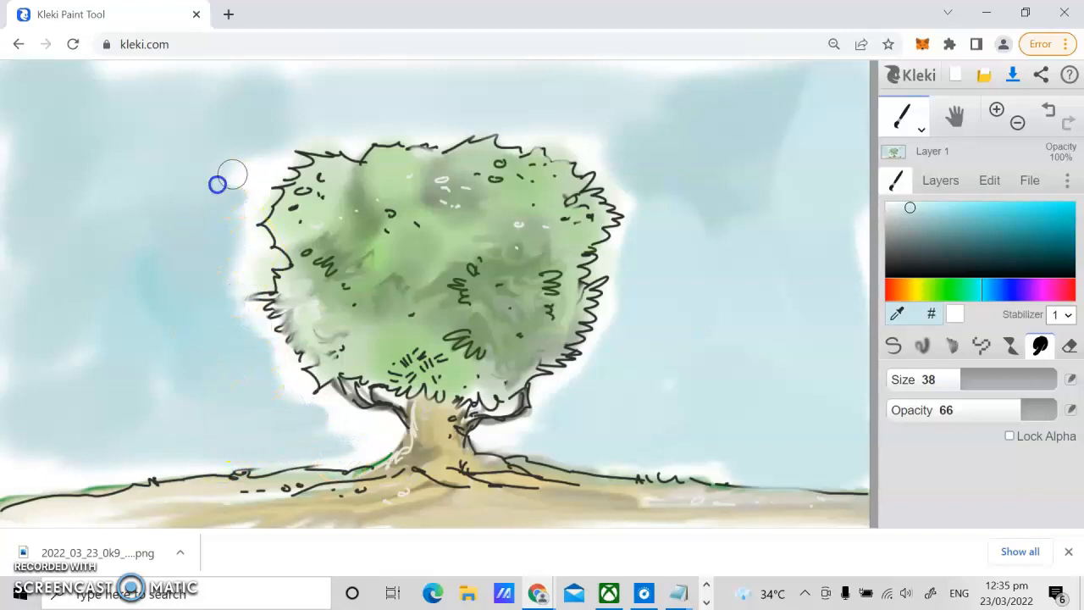
mouse_move(226, 128)
left_mouse_down()
mouse_move(261, 104)
mouse_move(172, 75)
mouse_move(285, 69)
mouse_move(204, 64)
mouse_move(364, 65)
mouse_move(417, 80)
mouse_move(771, 78)
mouse_move(835, 103)
mouse_move(858, 146)
mouse_move(859, 252)
mouse_move(710, 186)
mouse_move(774, 196)
mouse_move(732, 163)
mouse_move(704, 171)
mouse_move(679, 208)
mouse_move(744, 228)
left_mouse_up()
left_click_drag(725, 327, 697, 327)
mouse_move(222, 373)
left_mouse_down()
mouse_move(201, 373)
mouse_move(206, 392)
left_mouse_up()
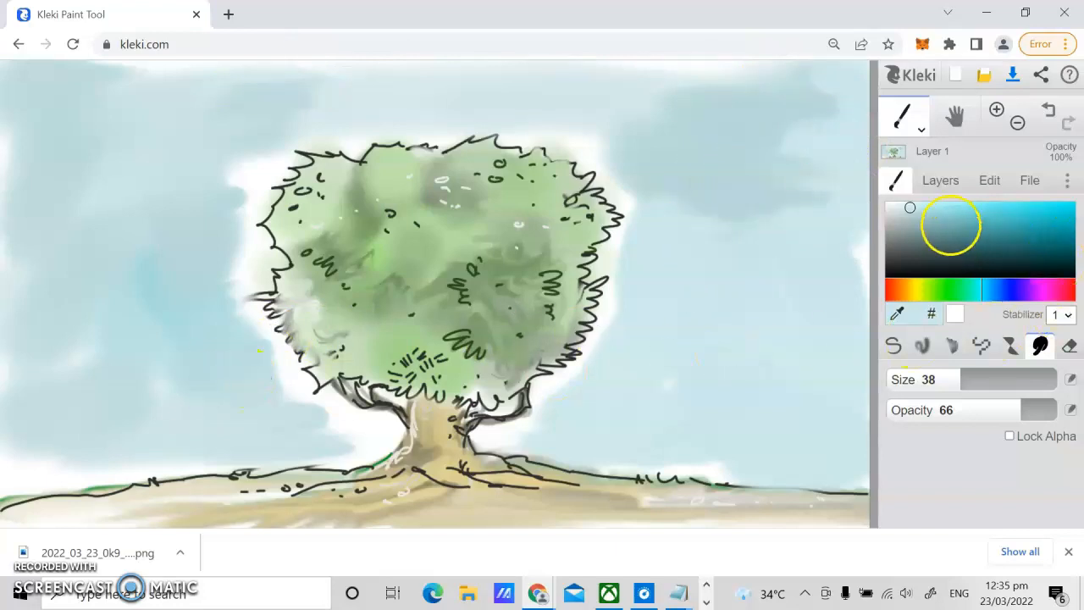
Dab a dark grey-blue cloud patch into the sky left of the tree and smudge it into streaks
left_click(953, 225)
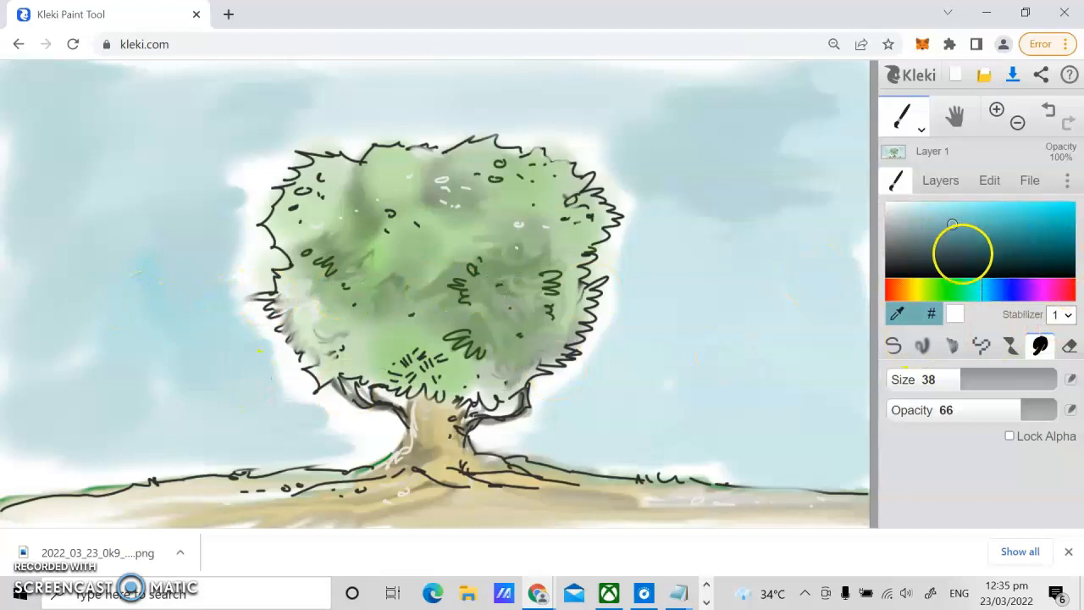
left_click(949, 258)
left_click(916, 260)
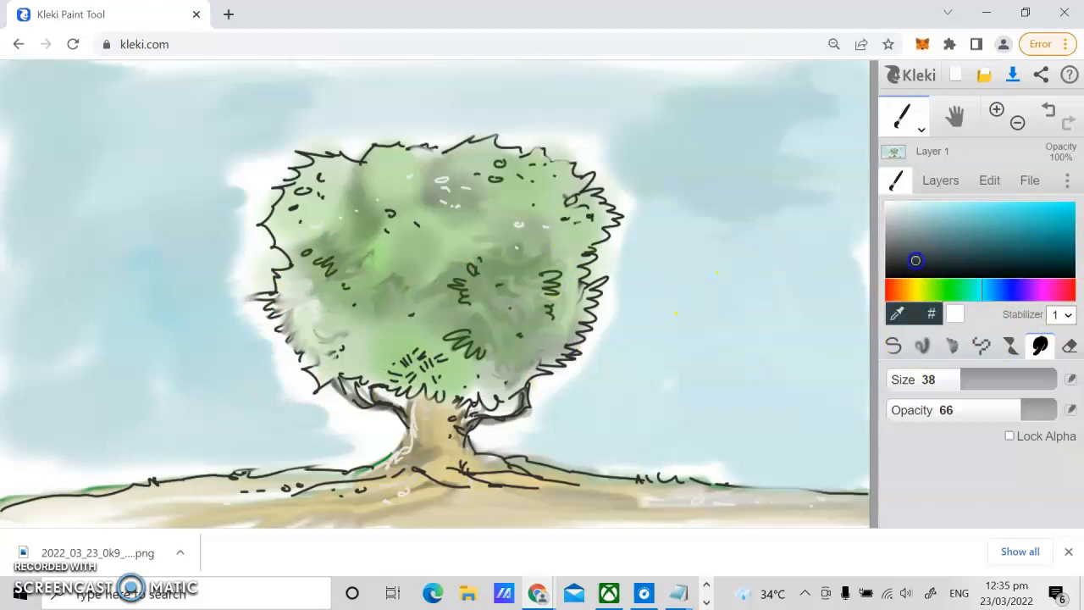
left_click(922, 346)
left_click(976, 258)
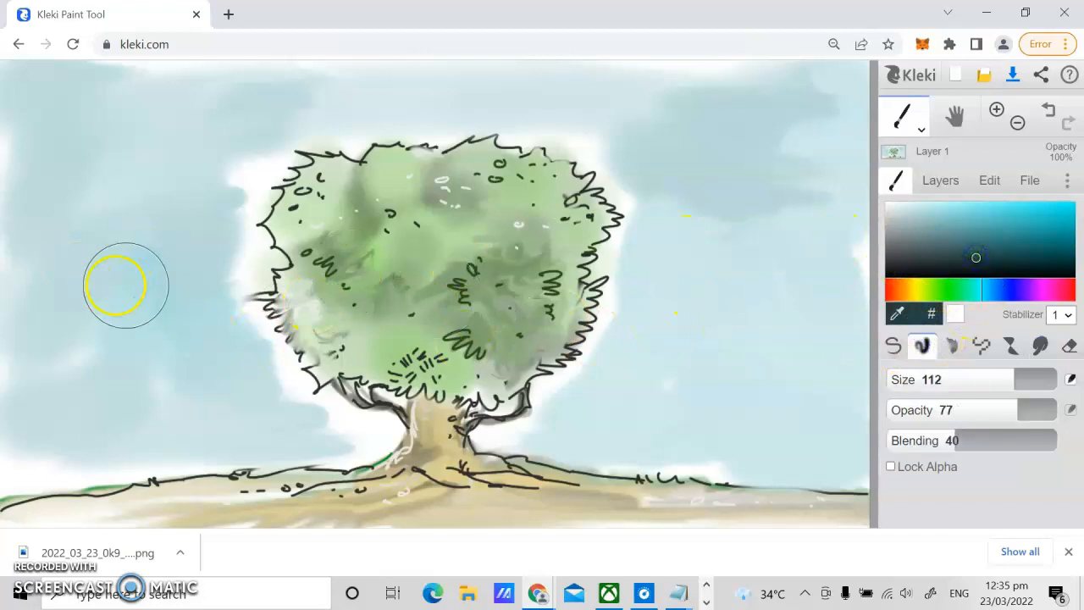
left_click(150, 284)
left_click(1038, 346)
mouse_move(144, 280)
left_mouse_down()
mouse_move(223, 271)
mouse_move(100, 268)
mouse_move(153, 261)
mouse_move(182, 294)
mouse_move(140, 308)
mouse_move(149, 316)
mouse_move(91, 323)
mouse_move(53, 302)
mouse_move(178, 325)
mouse_move(114, 340)
mouse_move(211, 352)
mouse_move(209, 319)
mouse_move(149, 287)
mouse_move(134, 258)
mouse_move(181, 239)
mouse_move(227, 259)
mouse_move(199, 249)
mouse_move(240, 226)
mouse_move(213, 186)
mouse_move(244, 252)
mouse_move(111, 264)
mouse_move(125, 261)
mouse_move(105, 295)
mouse_move(120, 309)
mouse_move(197, 312)
mouse_move(210, 335)
mouse_move(194, 343)
mouse_move(203, 357)
mouse_move(153, 359)
mouse_move(268, 352)
mouse_move(238, 372)
mouse_move(279, 382)
mouse_move(292, 407)
mouse_move(360, 438)
mouse_move(357, 457)
mouse_move(576, 444)
left_mouse_up()
mouse_move(65, 355)
left_mouse_down()
mouse_move(169, 350)
mouse_move(66, 380)
mouse_move(114, 269)
mouse_move(148, 232)
mouse_move(76, 296)
mouse_move(211, 199)
left_mouse_up()
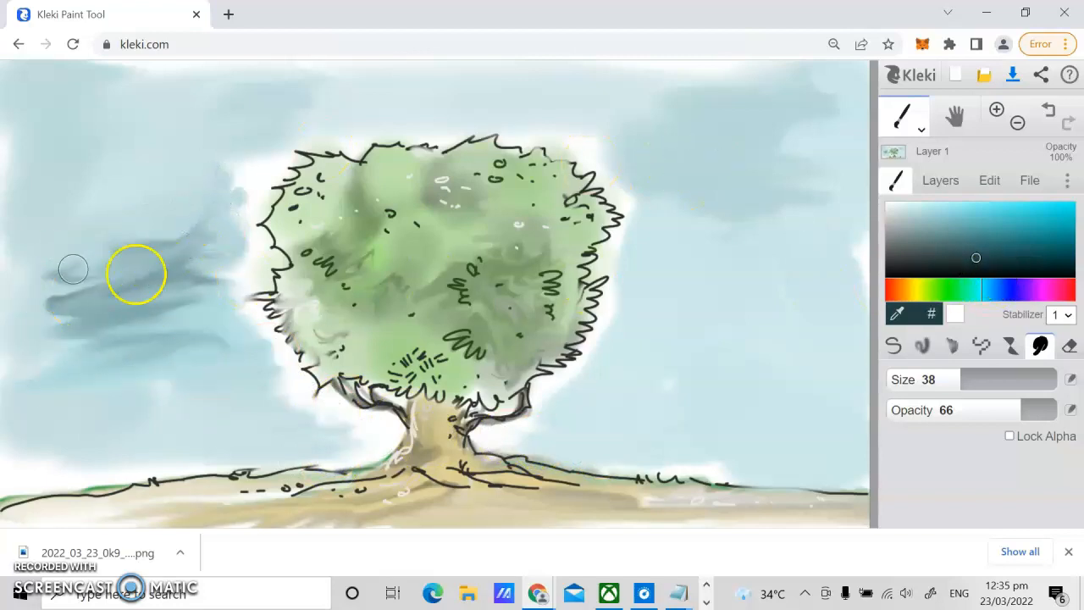
Spread the dark clouds across the left sky and soften the right sky with the smudge tool at size 79, raising opacity to 71
left_click_drag(958, 380, 977, 378)
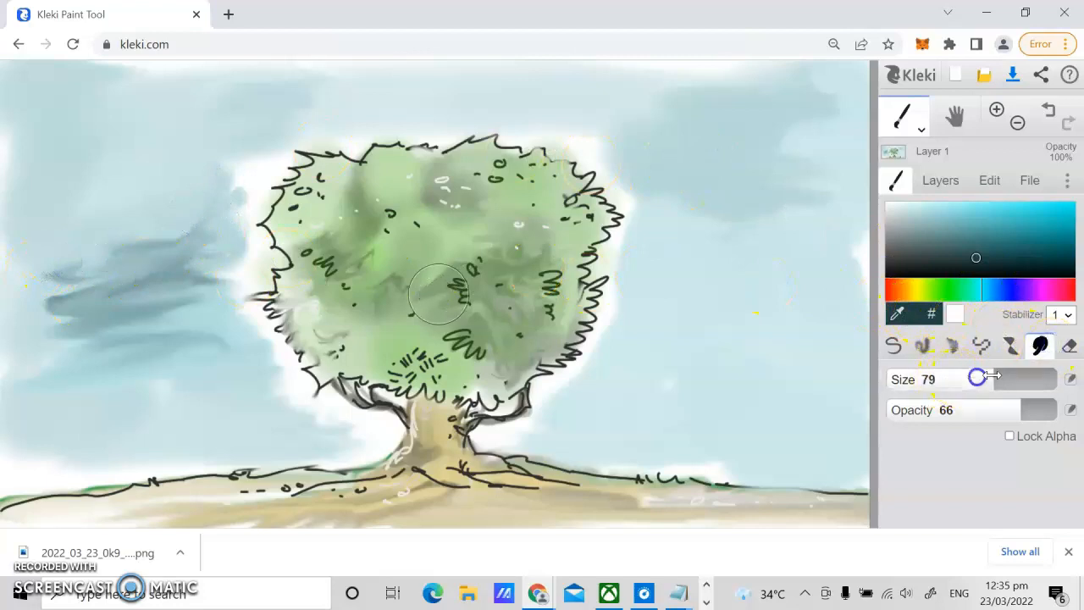
mouse_move(184, 287)
left_mouse_down()
mouse_move(57, 264)
mouse_move(91, 290)
mouse_move(153, 253)
mouse_move(126, 219)
mouse_move(238, 217)
mouse_move(150, 178)
mouse_move(127, 222)
mouse_move(103, 212)
mouse_move(223, 182)
mouse_move(235, 167)
mouse_move(170, 182)
mouse_move(87, 156)
left_mouse_up()
mouse_move(164, 317)
left_mouse_down()
mouse_move(166, 348)
mouse_move(181, 349)
mouse_move(84, 371)
mouse_move(65, 443)
mouse_move(215, 418)
mouse_move(0, 464)
left_mouse_up()
mouse_move(704, 296)
left_mouse_down()
mouse_move(633, 251)
mouse_move(666, 262)
mouse_move(674, 299)
mouse_move(645, 310)
mouse_move(675, 285)
mouse_move(655, 325)
mouse_move(677, 342)
mouse_move(624, 353)
mouse_move(667, 376)
left_mouse_up()
key("ctrl+z")
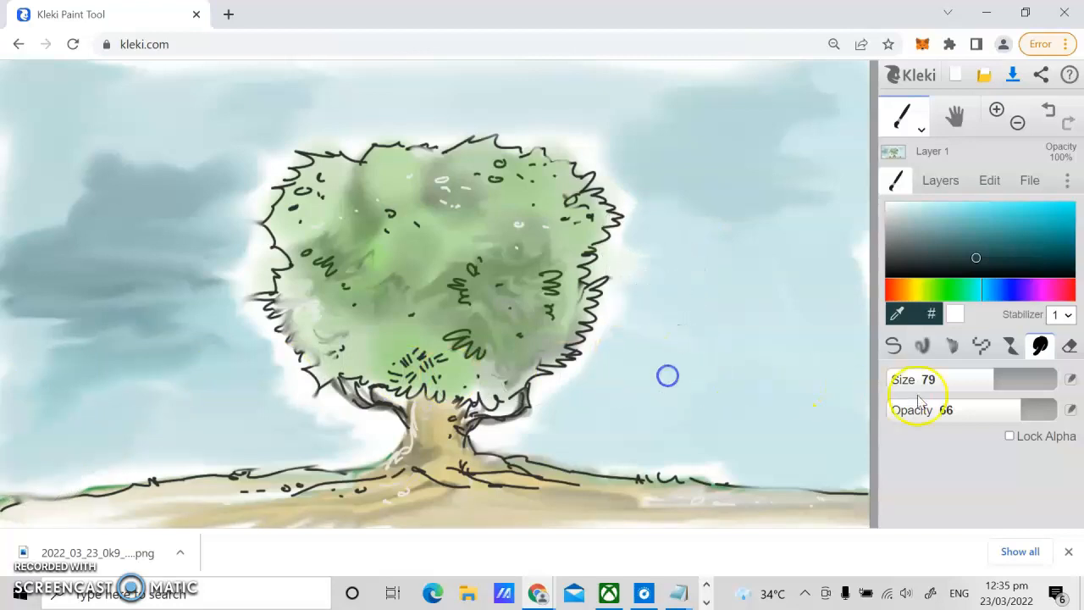
mouse_move(603, 384)
left_mouse_down()
mouse_move(564, 404)
mouse_move(614, 413)
mouse_move(612, 427)
mouse_move(599, 425)
mouse_move(627, 391)
mouse_move(625, 407)
mouse_move(570, 402)
mouse_move(666, 378)
left_mouse_up()
left_click_drag(827, 231, 808, 200)
mouse_move(111, 213)
left_mouse_down()
mouse_move(91, 162)
mouse_move(42, 132)
mouse_move(82, 133)
mouse_move(129, 167)
left_mouse_up()
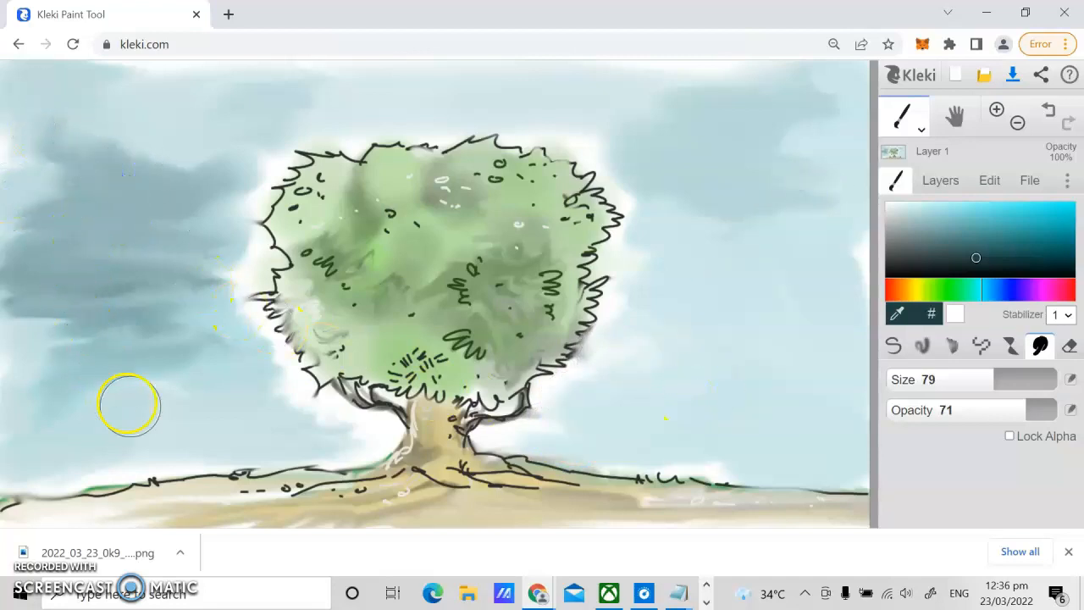
Scribble dark teal leaf strokes along the lower left and right edges of the foliage with the size 2.9 pen
left_click(893, 345)
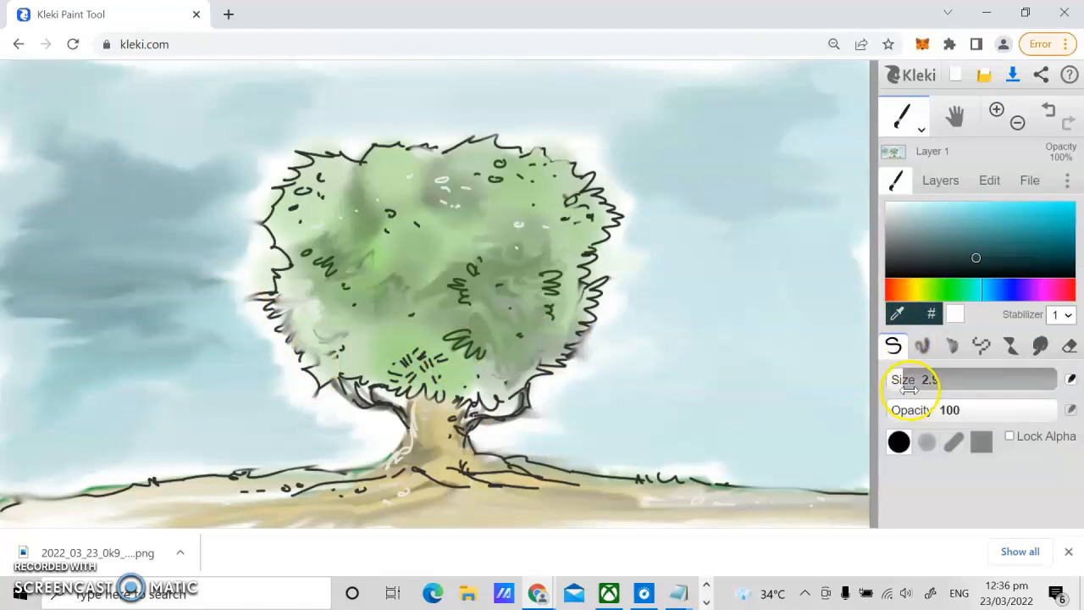
left_click_drag(604, 261, 589, 283)
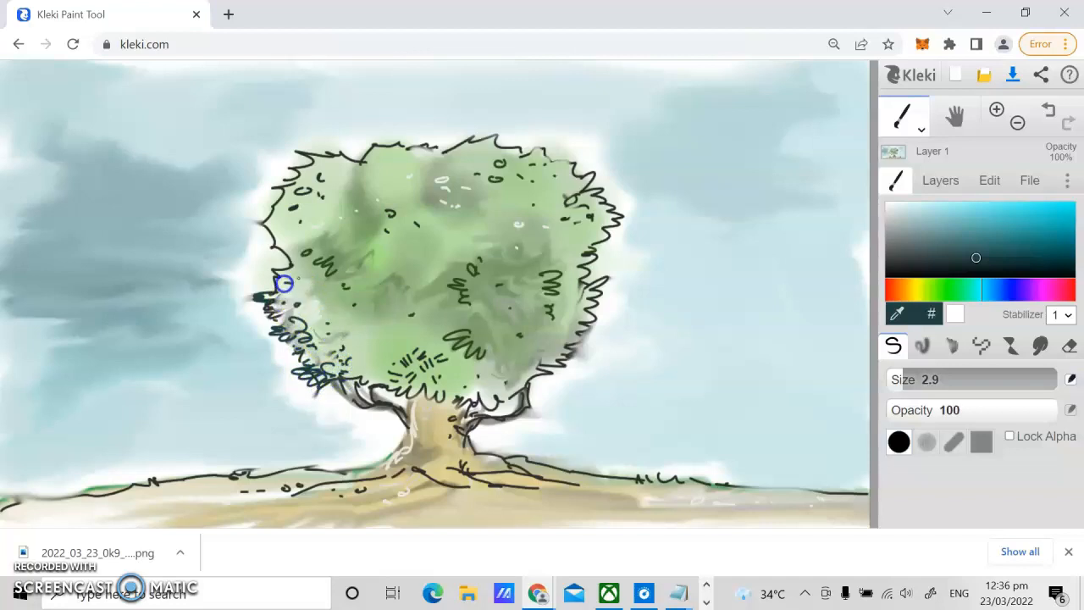
left_click_drag(249, 299, 277, 285)
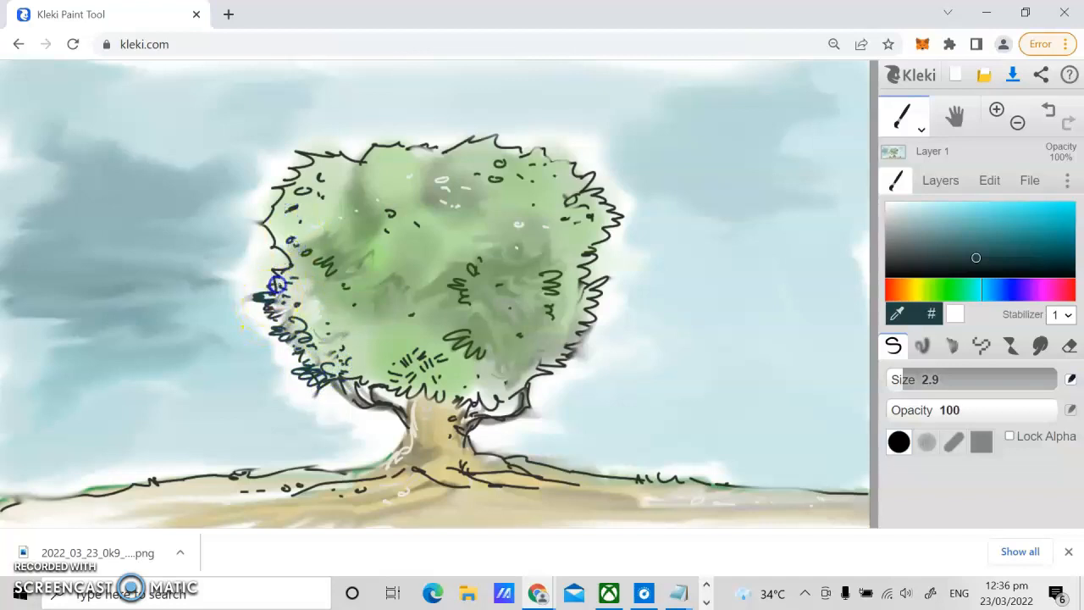
left_click_drag(577, 353, 582, 341)
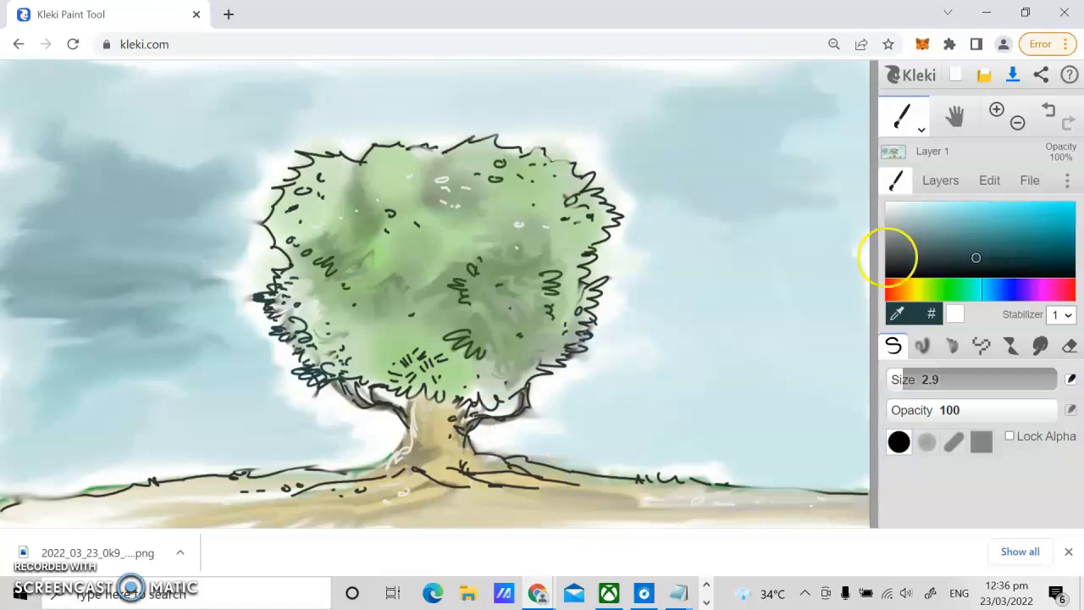
Save the painting as a PNG and show the downloaded file in its folder
left_click(1017, 76)
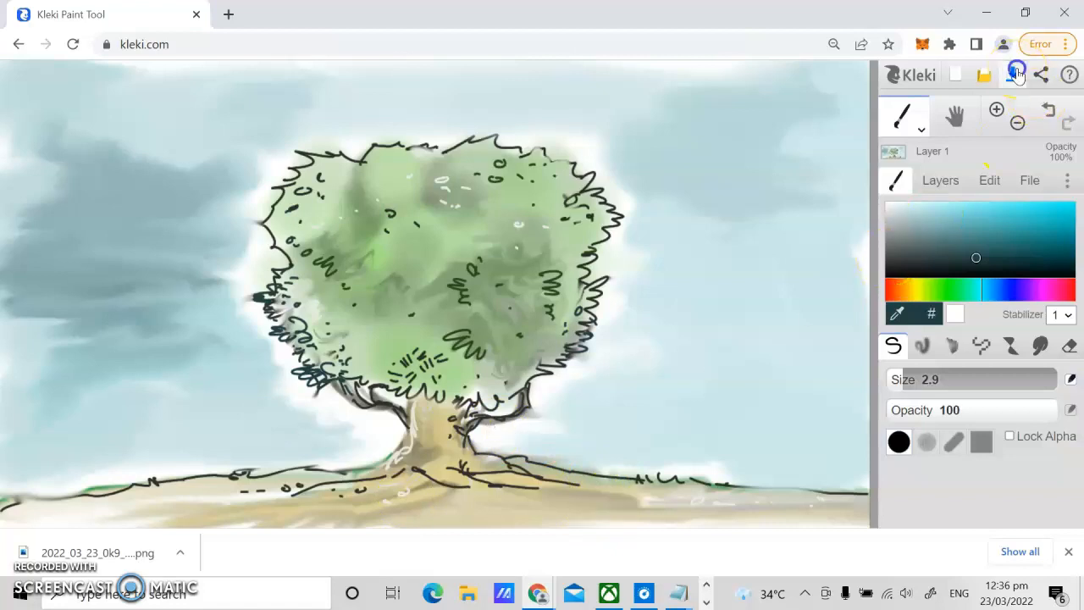
right_click(121, 566)
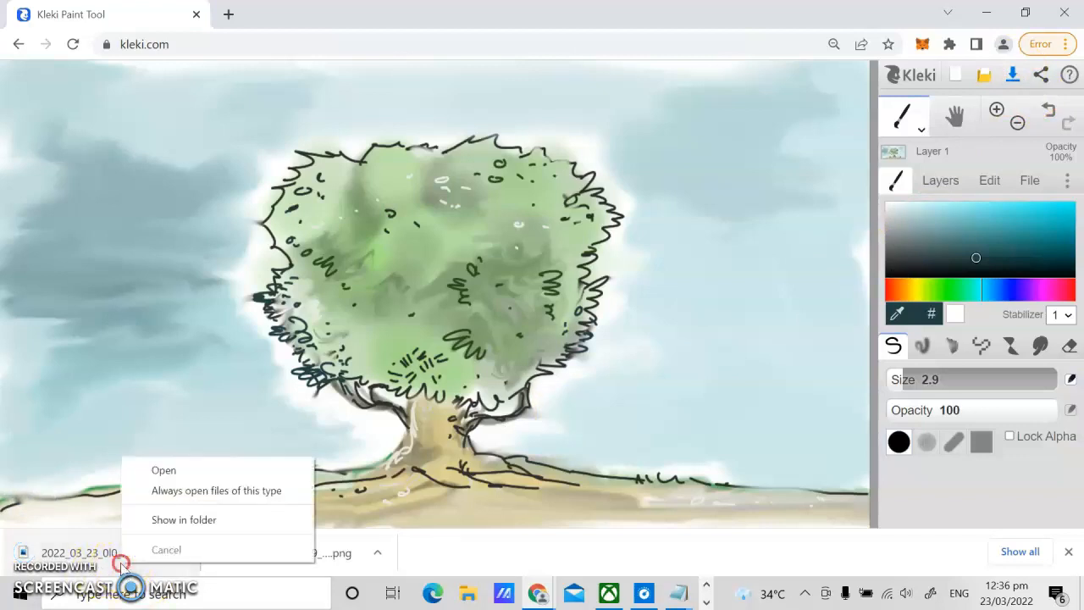
left_click(233, 527)
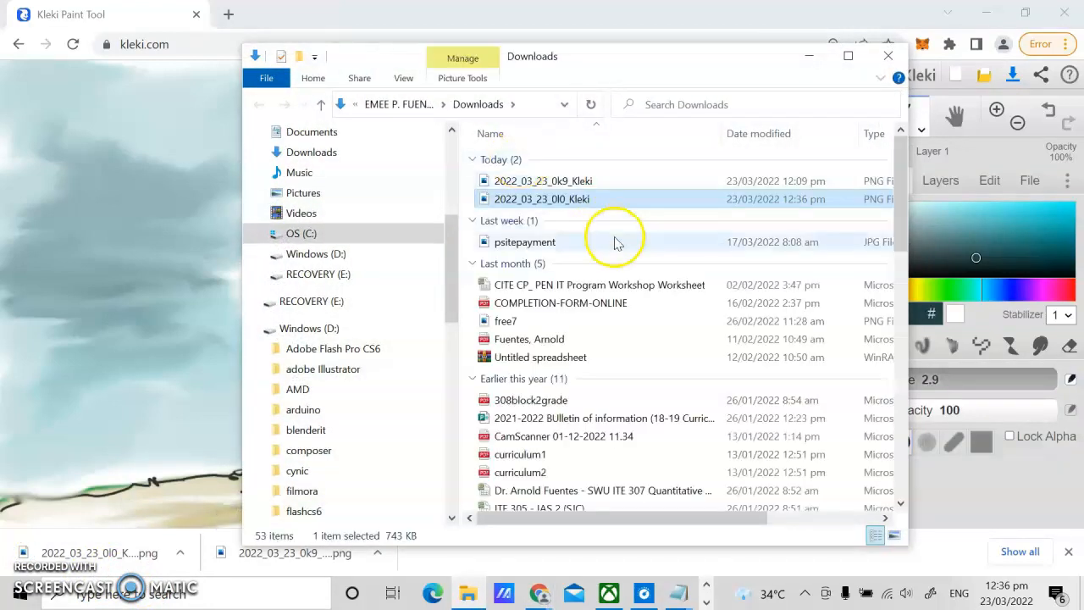
Rename the downloaded painting file to art1
right_click(557, 202)
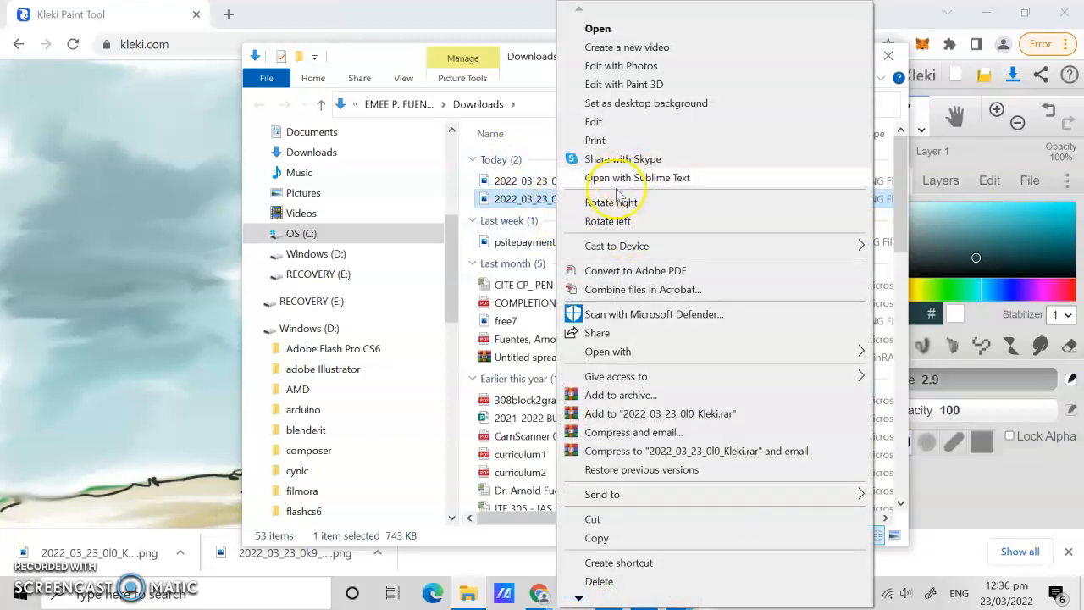
left_click(579, 601)
left_click(603, 580)
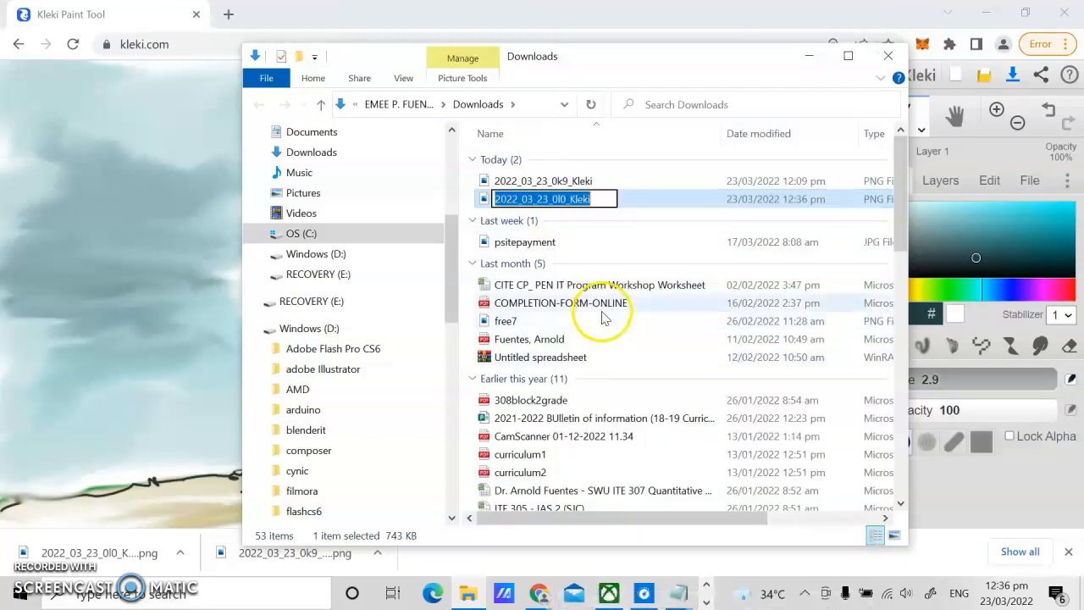
type("art1")
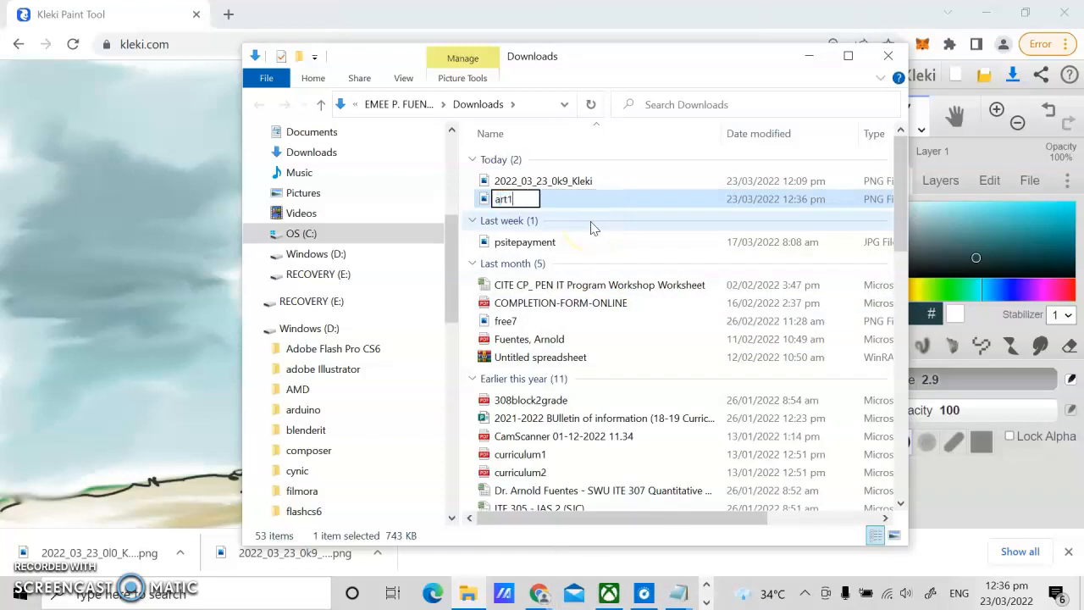
key("Return")
Minimize the Downloads window, dismiss the browser's download bar and switch to Adobe Animate
left_click(812, 59)
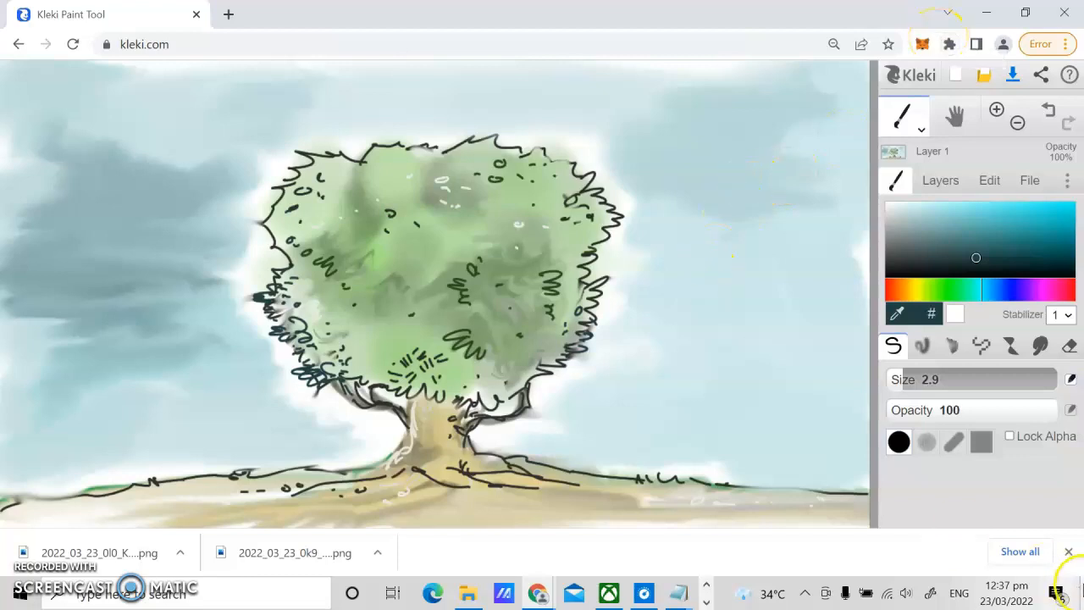
left_click(1069, 552)
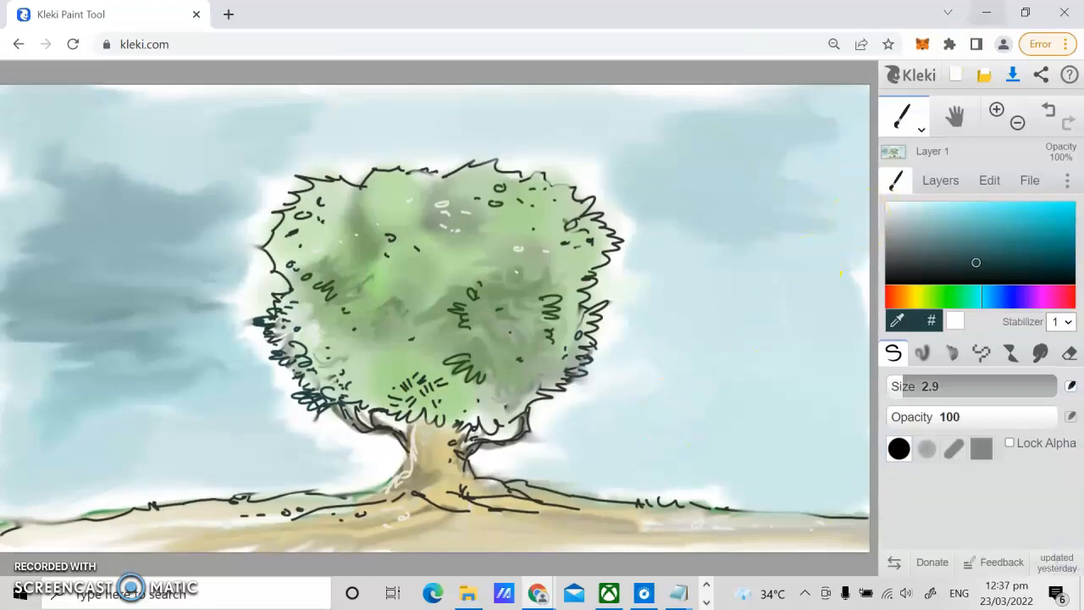
left_click(986, 14)
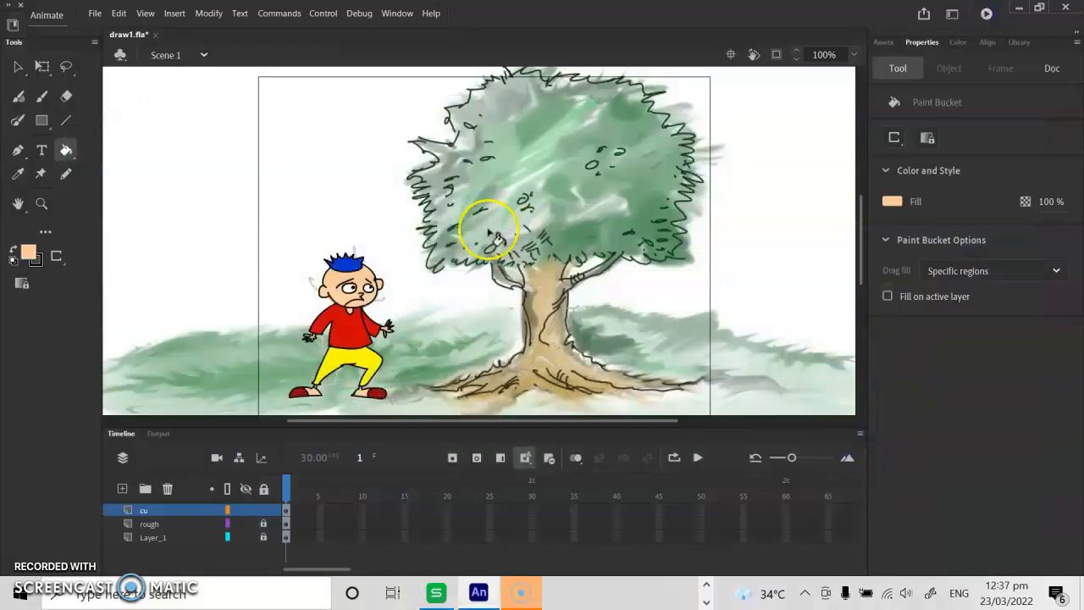
key("alt+f")
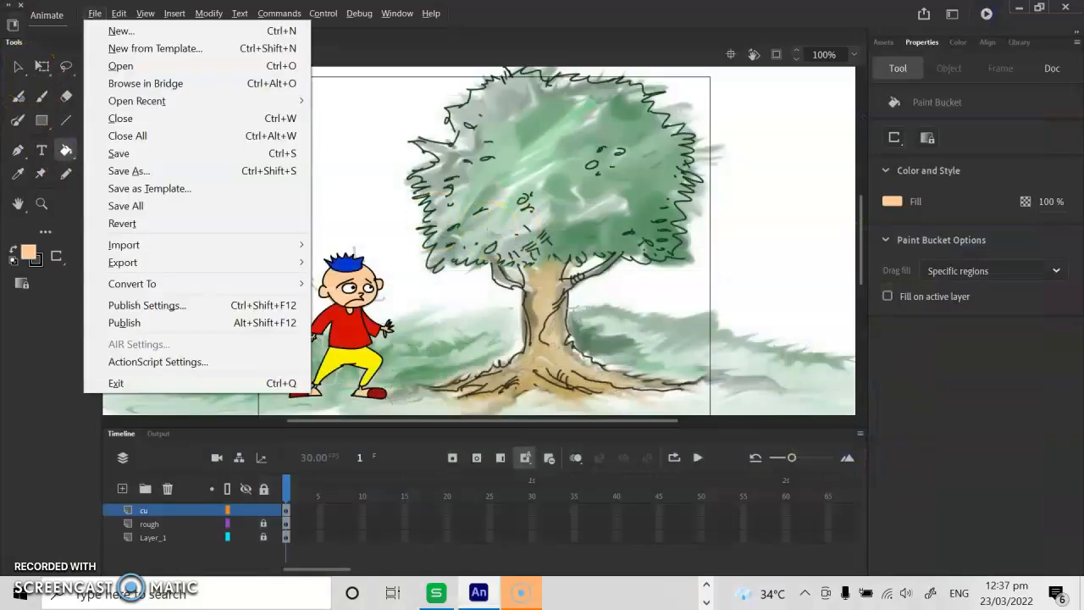
left_click(103, 39)
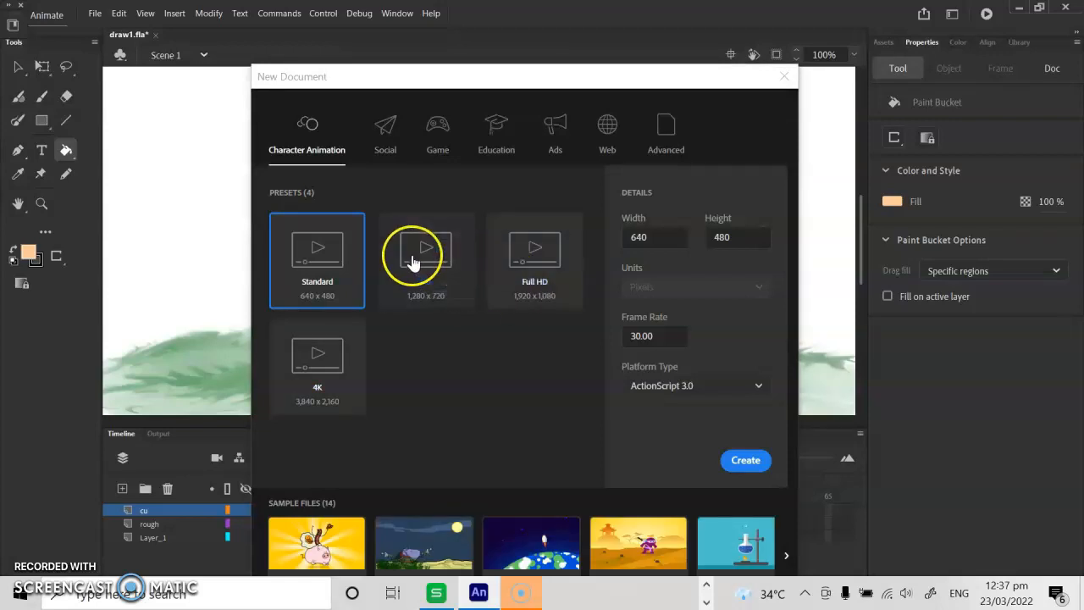
left_click(784, 76)
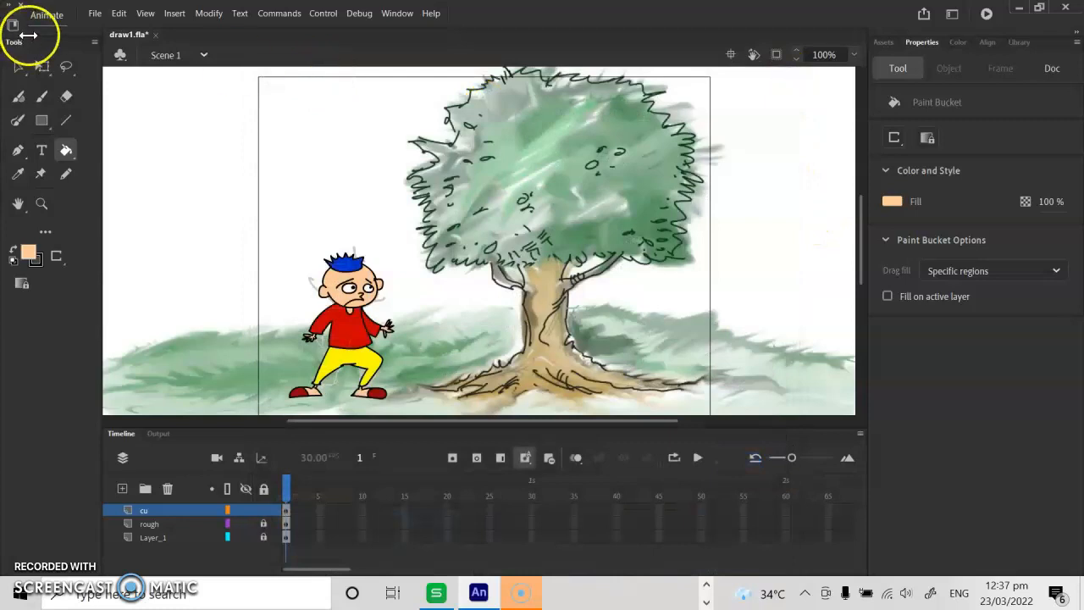
Close draw1.fla without saving its changes
key("alt+f")
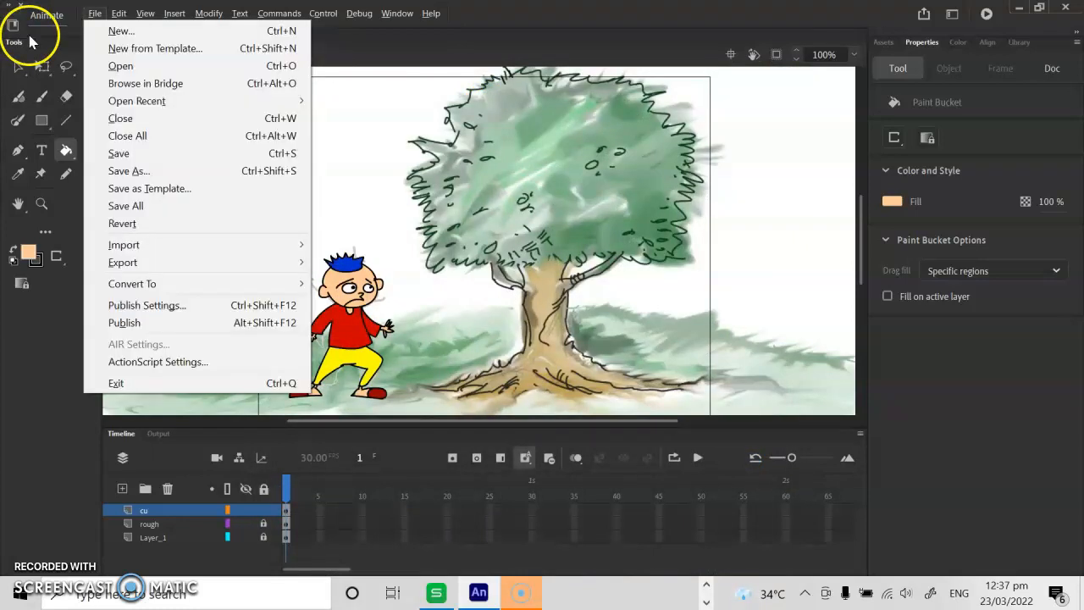
left_click(125, 123)
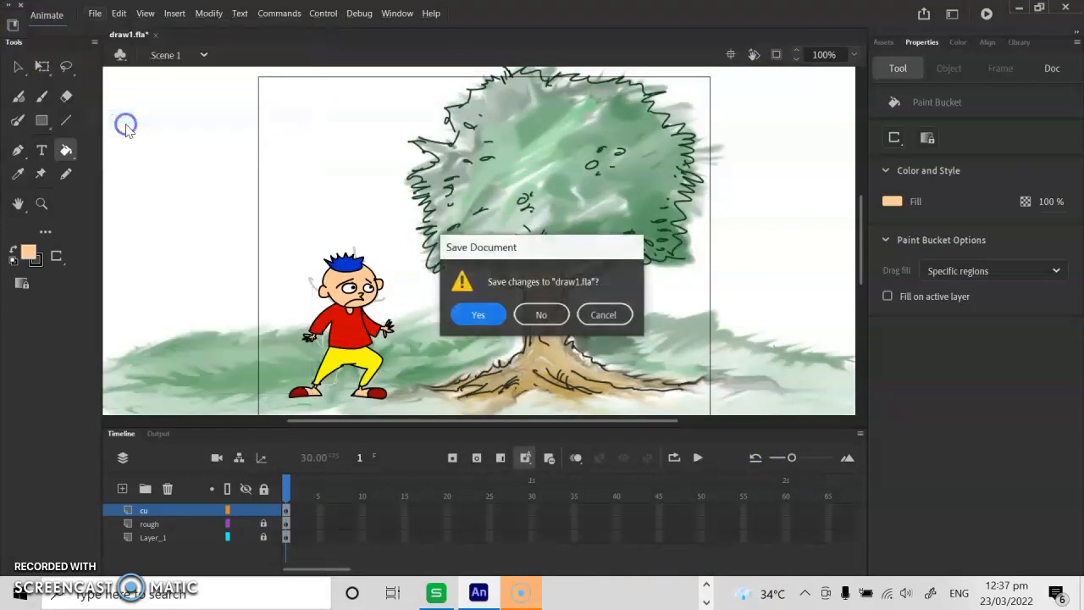
left_click(538, 319)
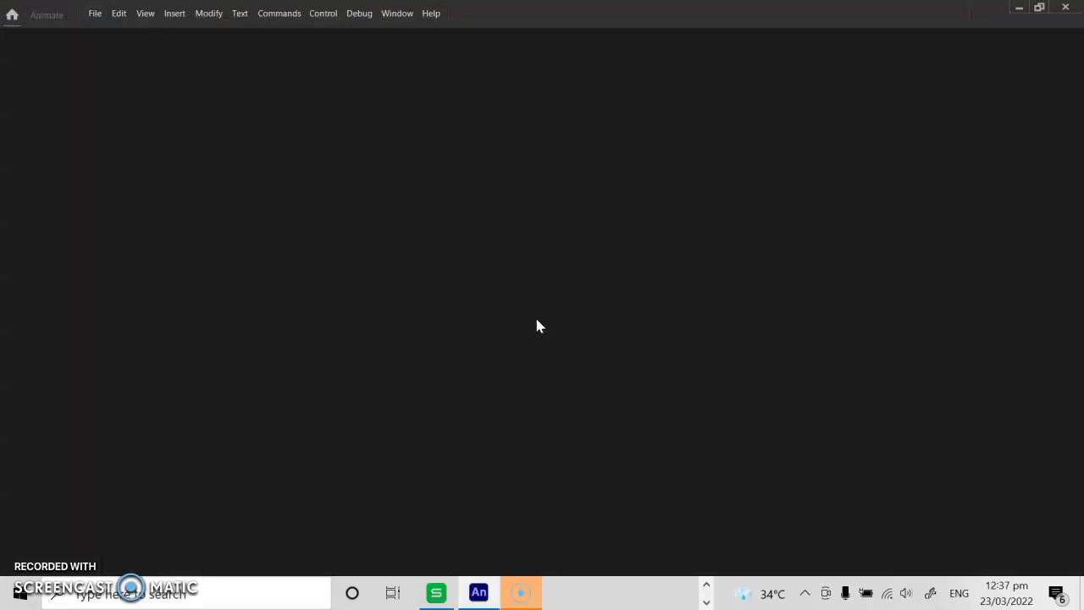
Create a new Character Animation document from the Standard 640 x 480 preset at 30 fps with ActionScript 3.0
key("alt+f")
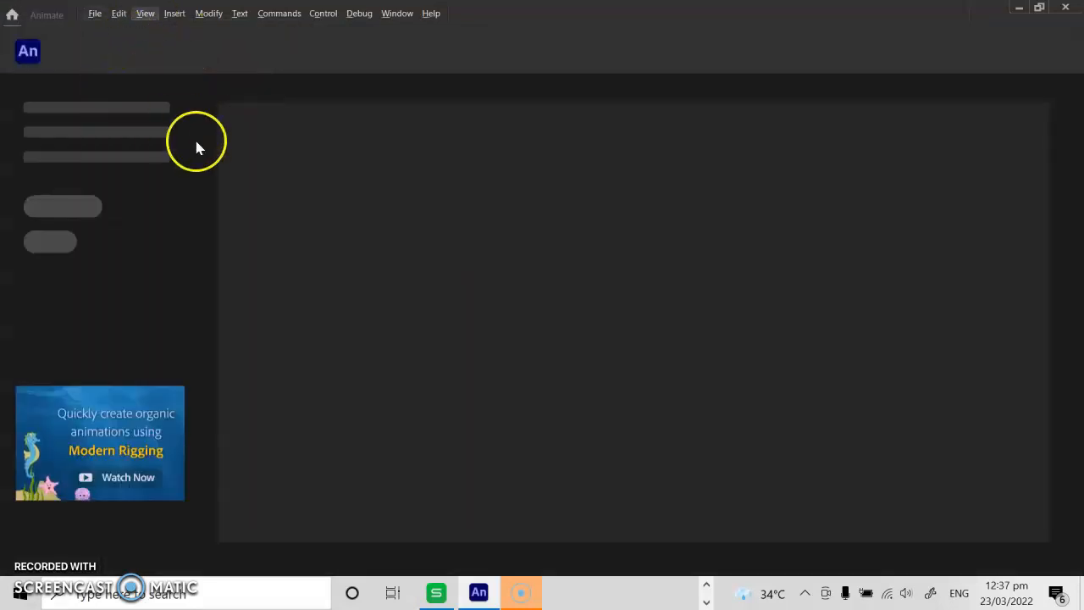
key("alt+f")
left_click(127, 32)
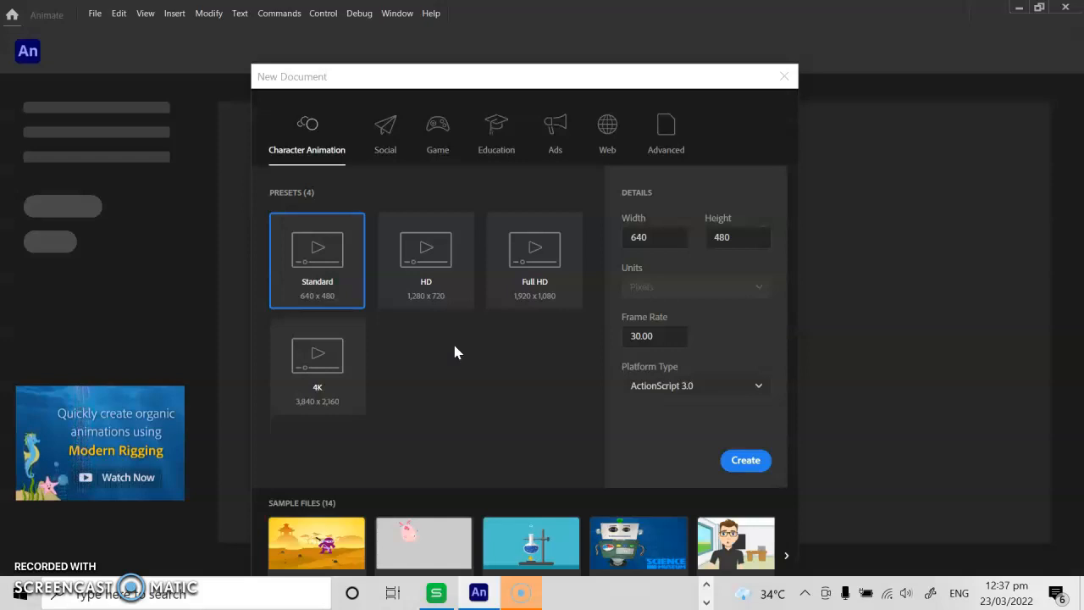
left_click(753, 463)
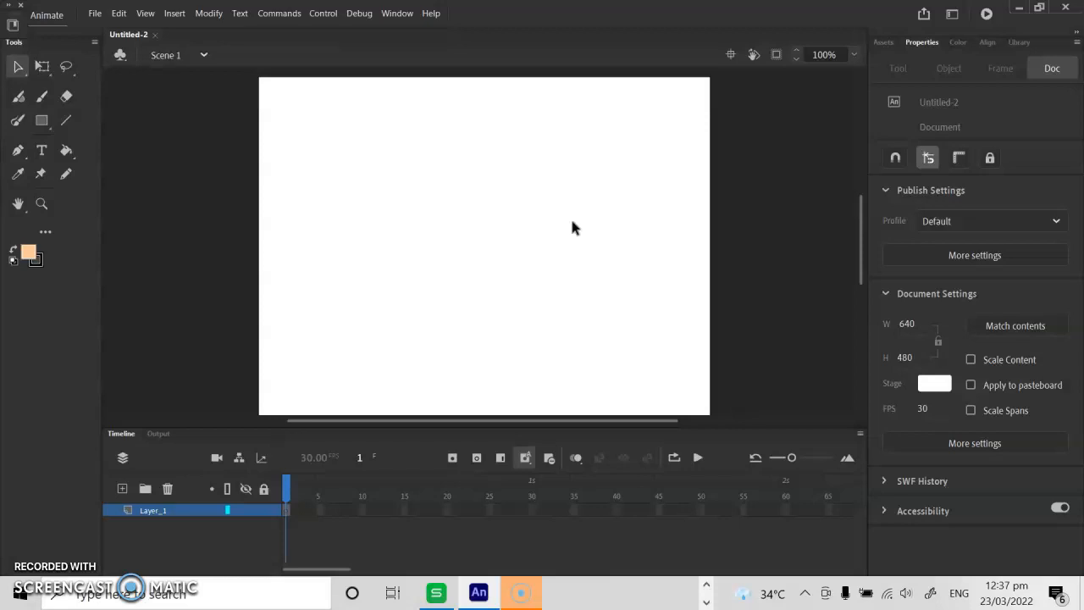
left_click(330, 139)
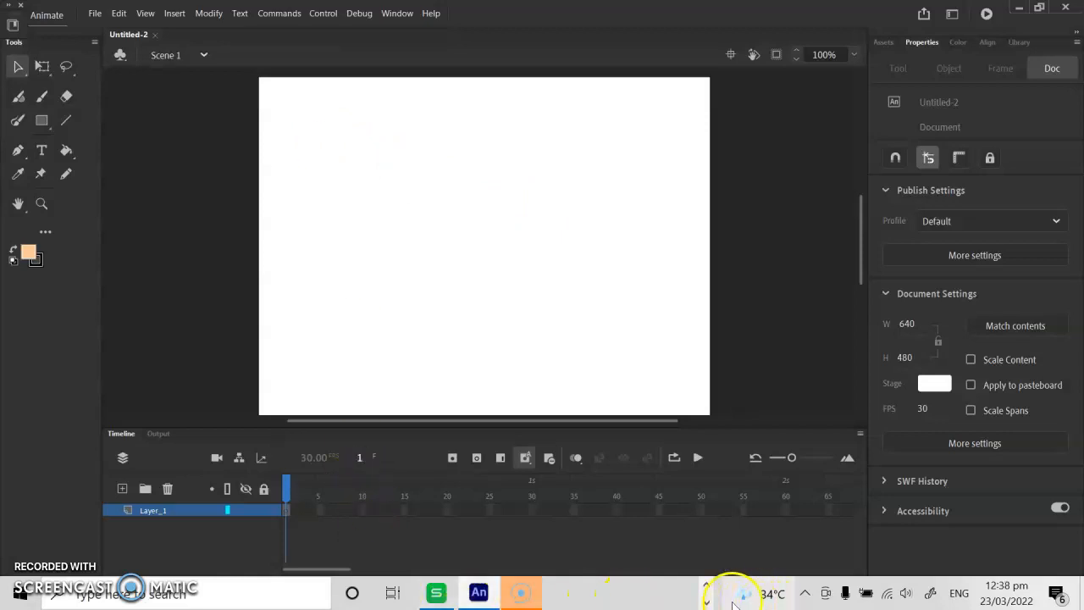
Switch to Kleki in Chrome to review the finished tree painting, and return to Adobe Animate
left_click(708, 586)
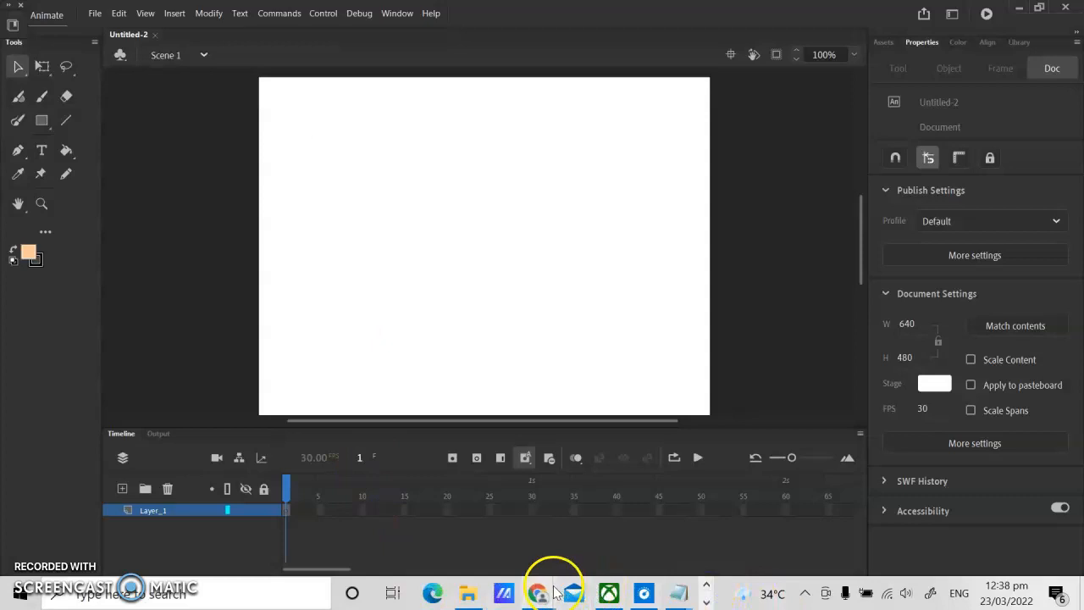
mouse_move(538, 597)
left_click(442, 530)
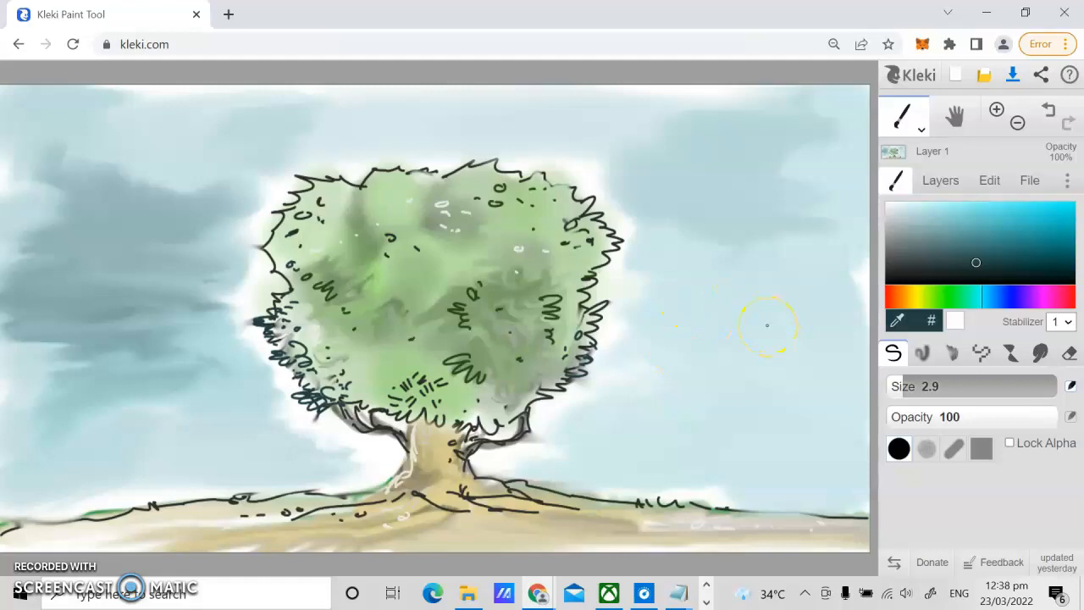
left_click_drag(583, 273, 589, 294)
left_click(988, 17)
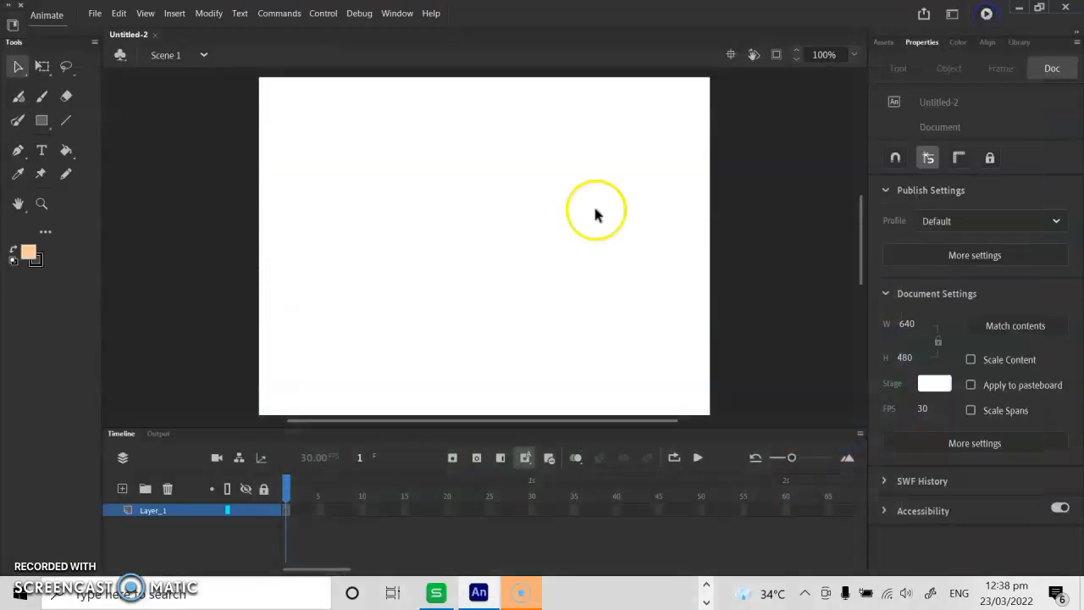
Import the art1 painting from the Downloads folder to the stage
left_click(93, 14)
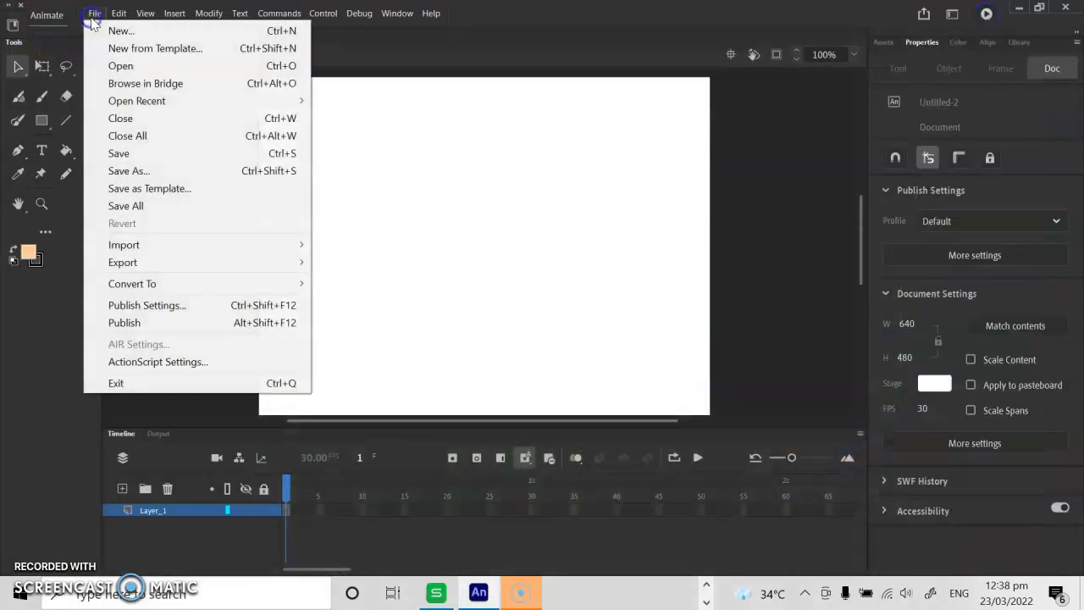
left_click(113, 124)
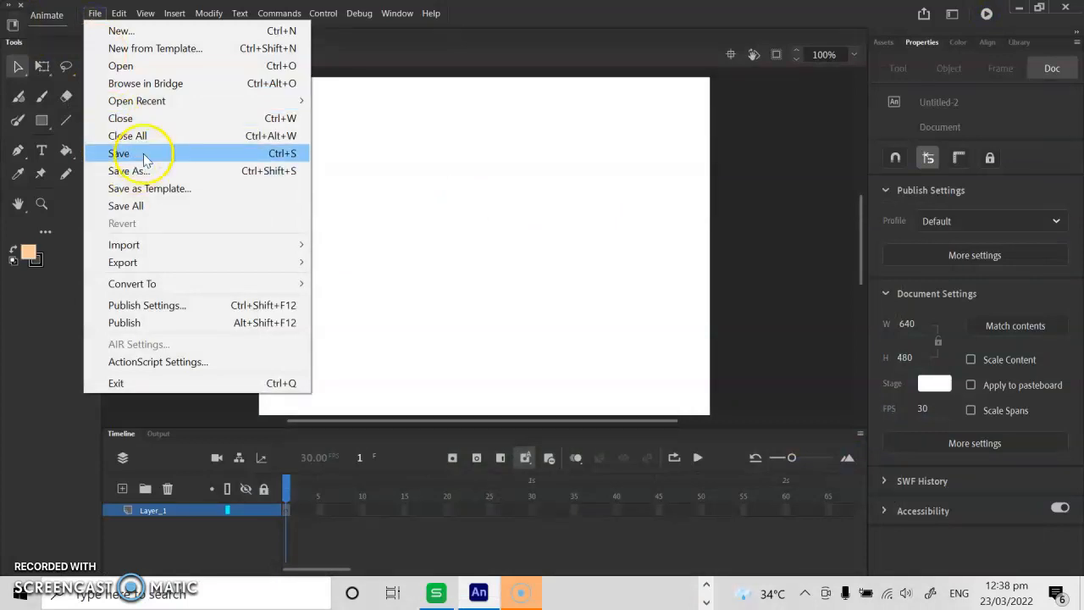
mouse_move(160, 249)
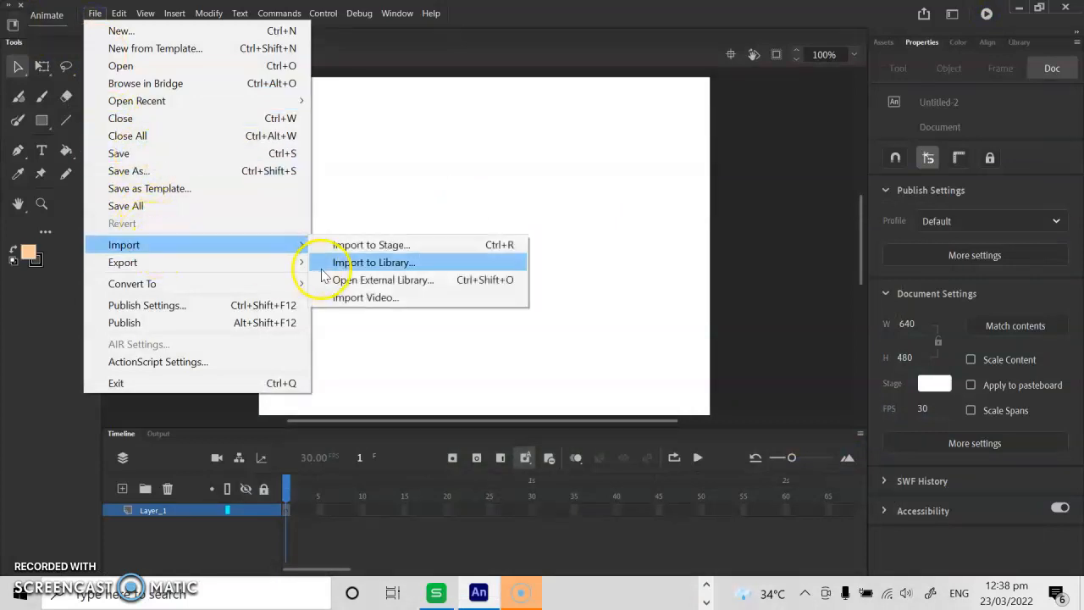
left_click(377, 244)
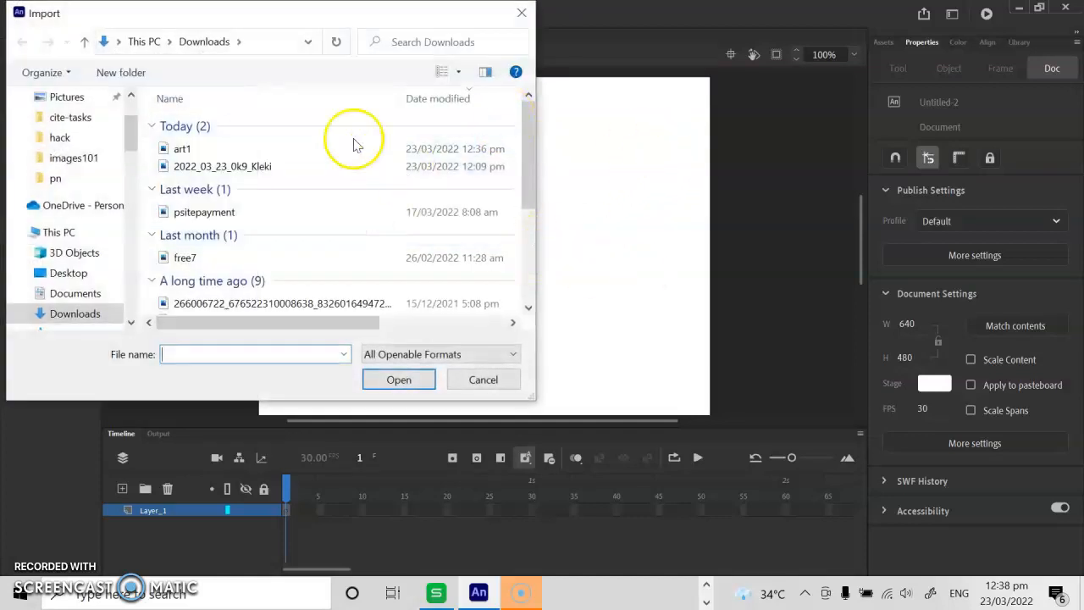
left_click(182, 150)
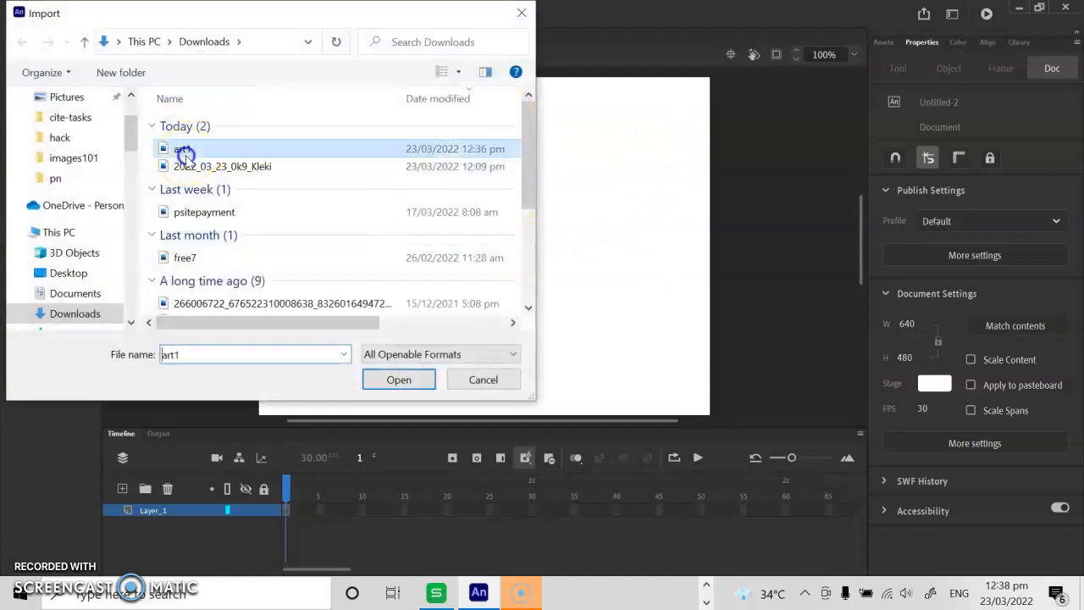
left_click(399, 379)
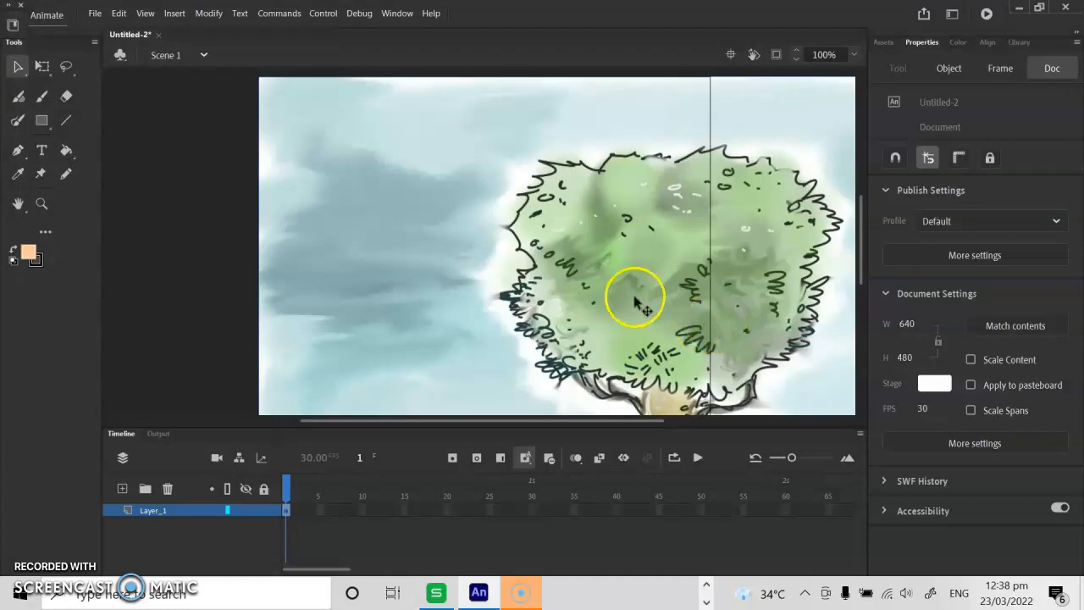
Move the tree painting over the stage and scale it down with Free Transform to about 907 x 473 px
left_click_drag(637, 304, 495, 226)
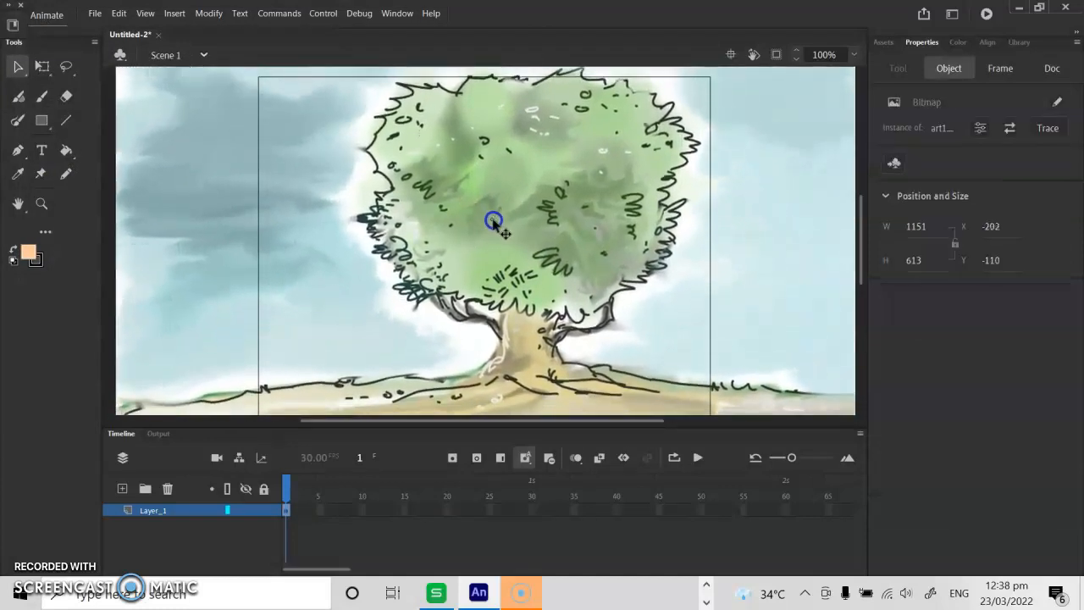
left_click(208, 13)
mouse_move(296, 220)
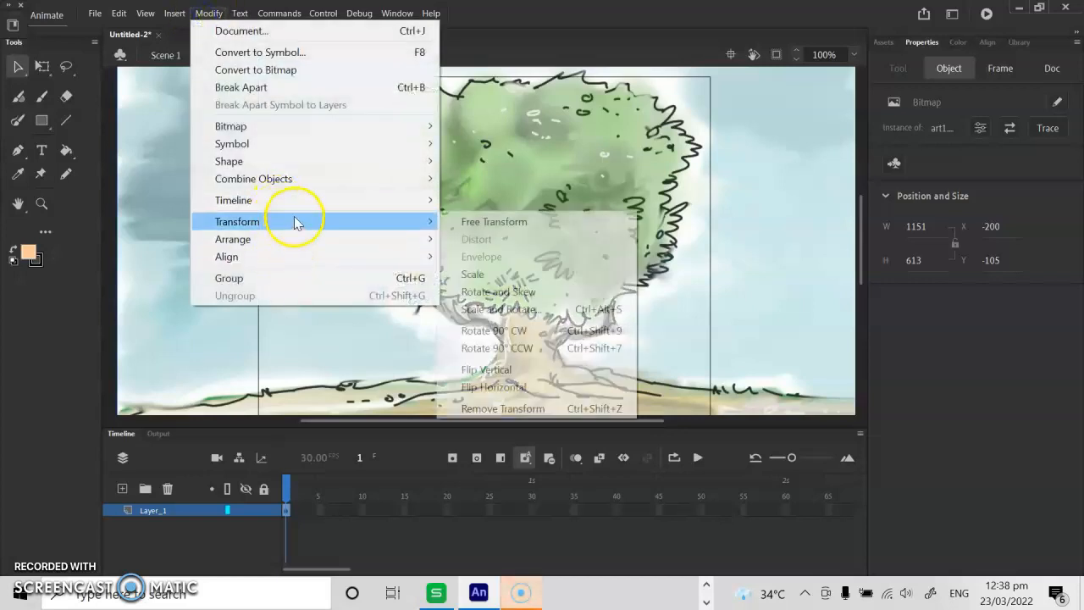
left_click(468, 221)
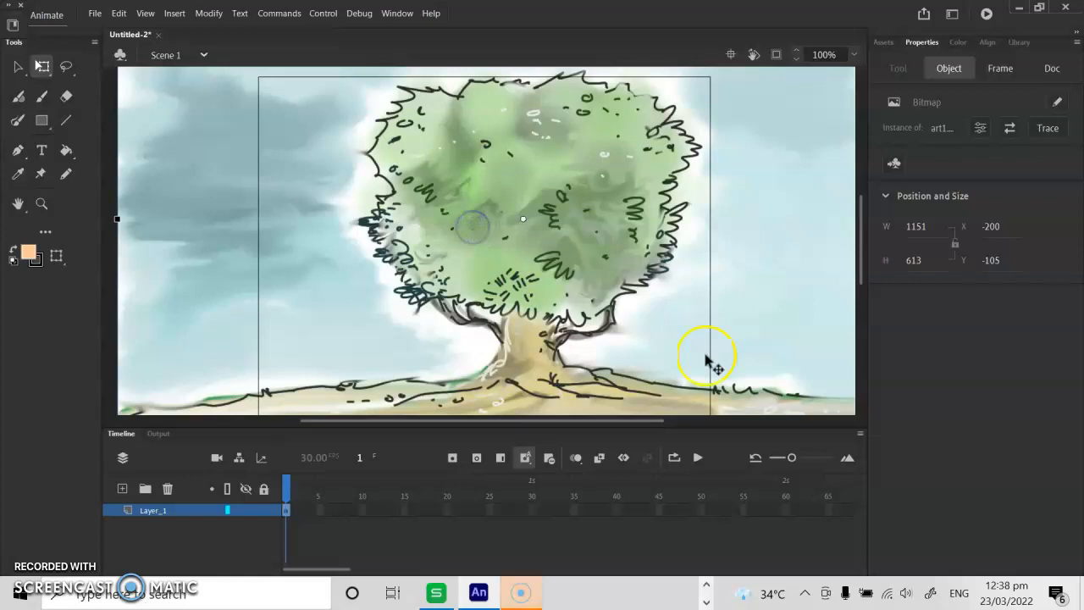
key("ctrl+minus")
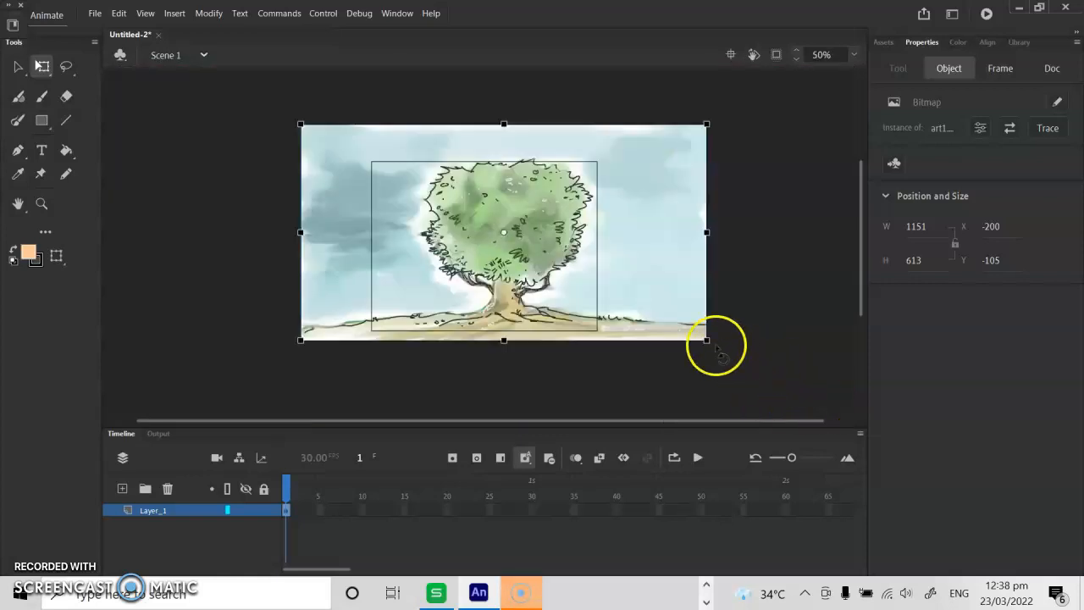
left_click_drag(709, 339, 663, 316)
mouse_move(578, 287)
left_mouse_down()
mouse_move(579, 308)
mouse_move(574, 287)
left_mouse_up()
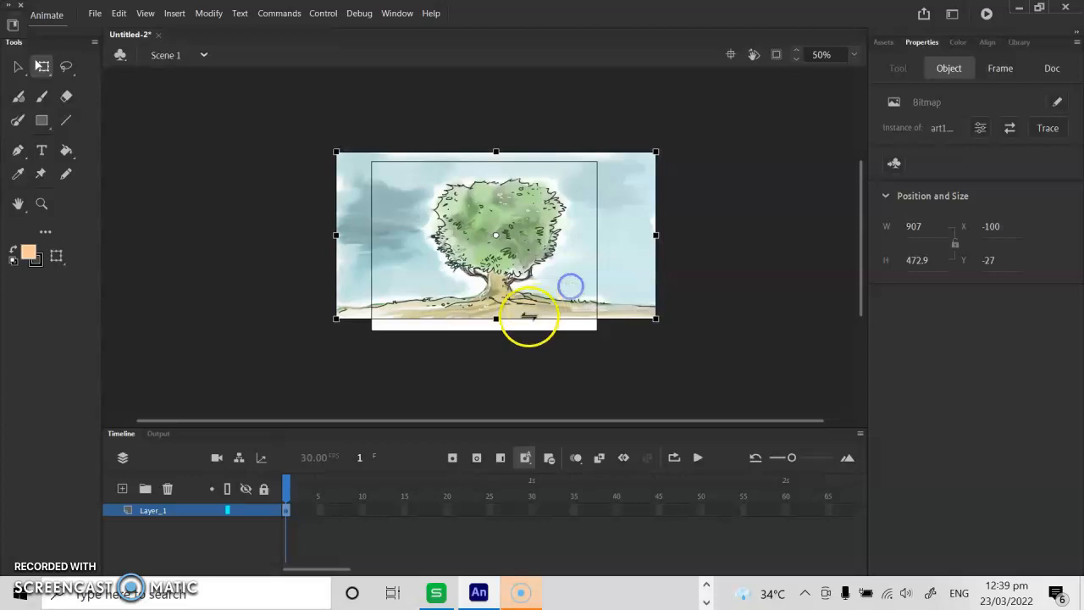
Stretch and reposition the painting to cover the whole stage, at about 903 x 513 px
left_click_drag(496, 319, 495, 330)
left_click_drag(523, 287, 526, 290)
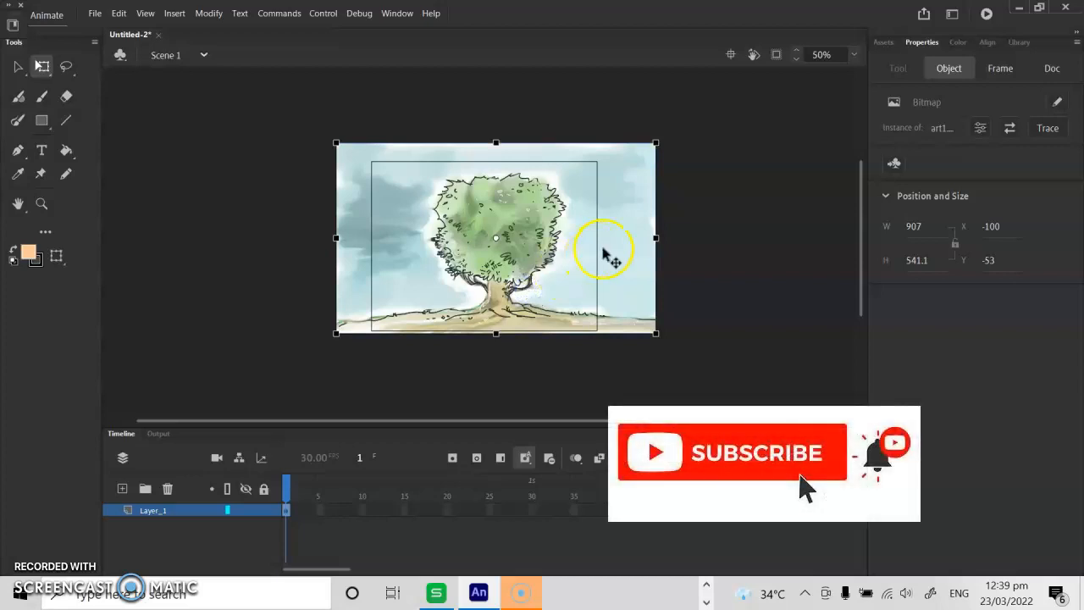
left_click_drag(657, 144, 656, 149)
left_click_drag(575, 220, 581, 225)
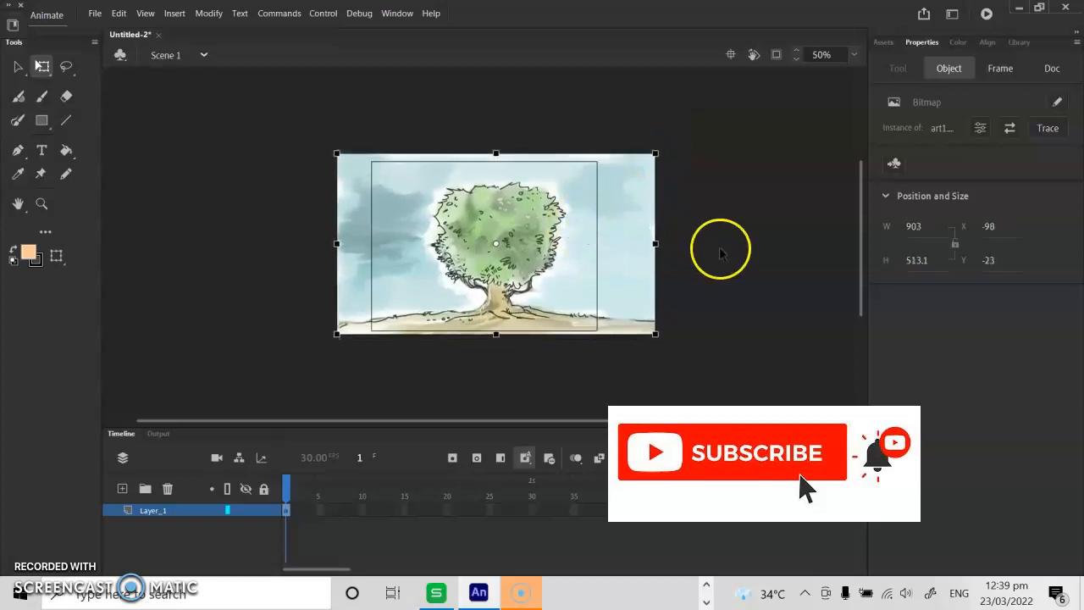